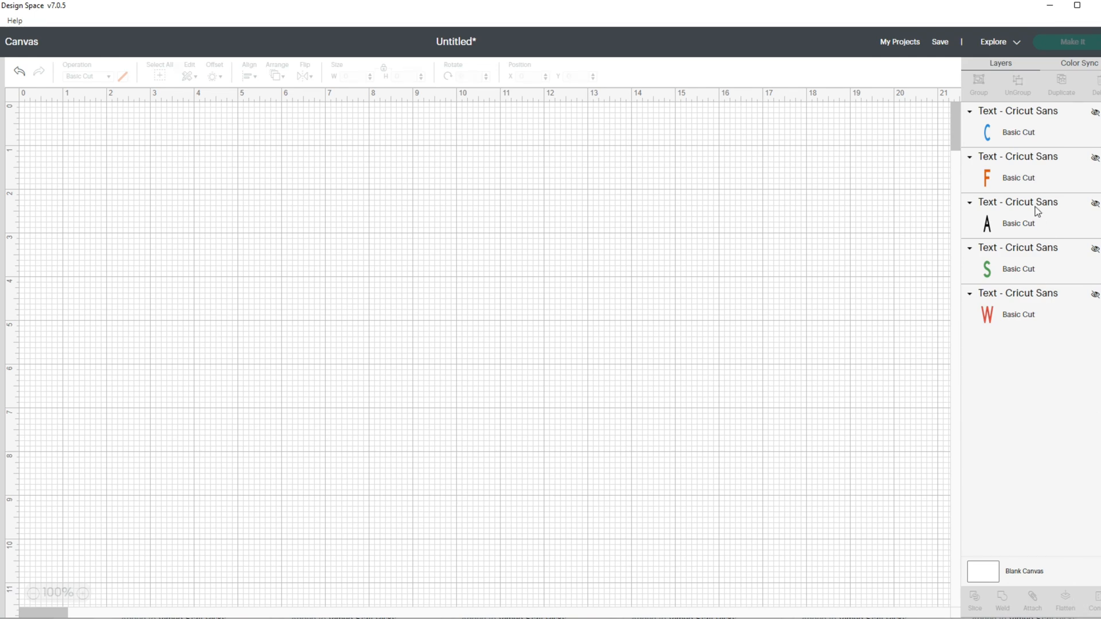
- Show the hidden black ATTACH text and place it at about X 0.84, Y 1.58 in on the canvas
{"action": "left_click", "coordinate": [1092, 203]}
{"action": "left_click_drag", "start_coordinate": [127, 467], "coordinate": [142, 228]}
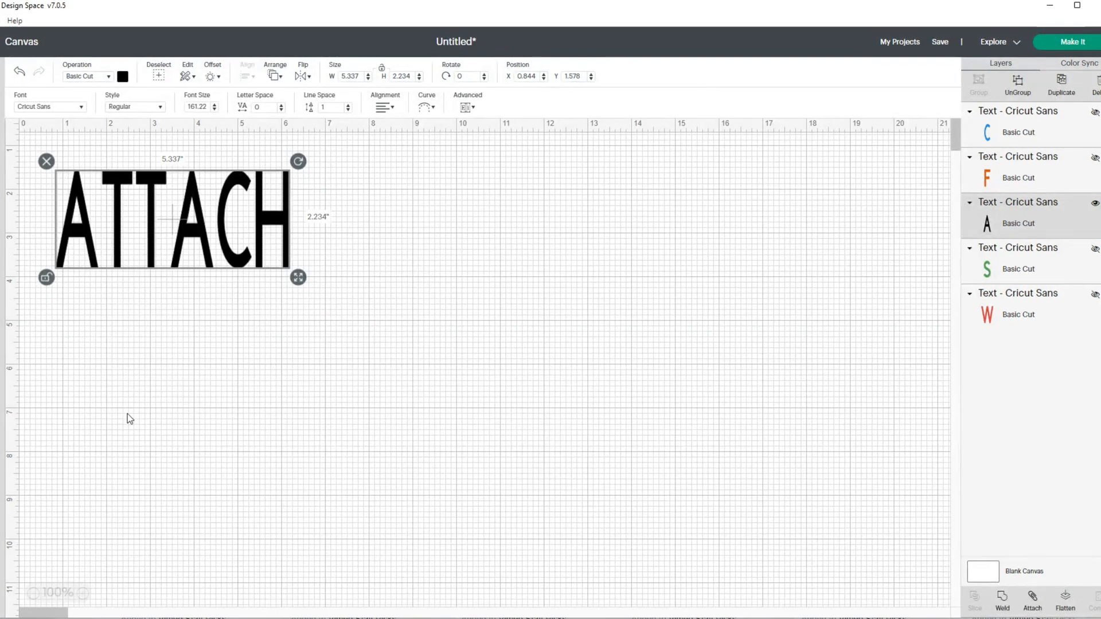
{"action": "left_click", "coordinate": [140, 421]}
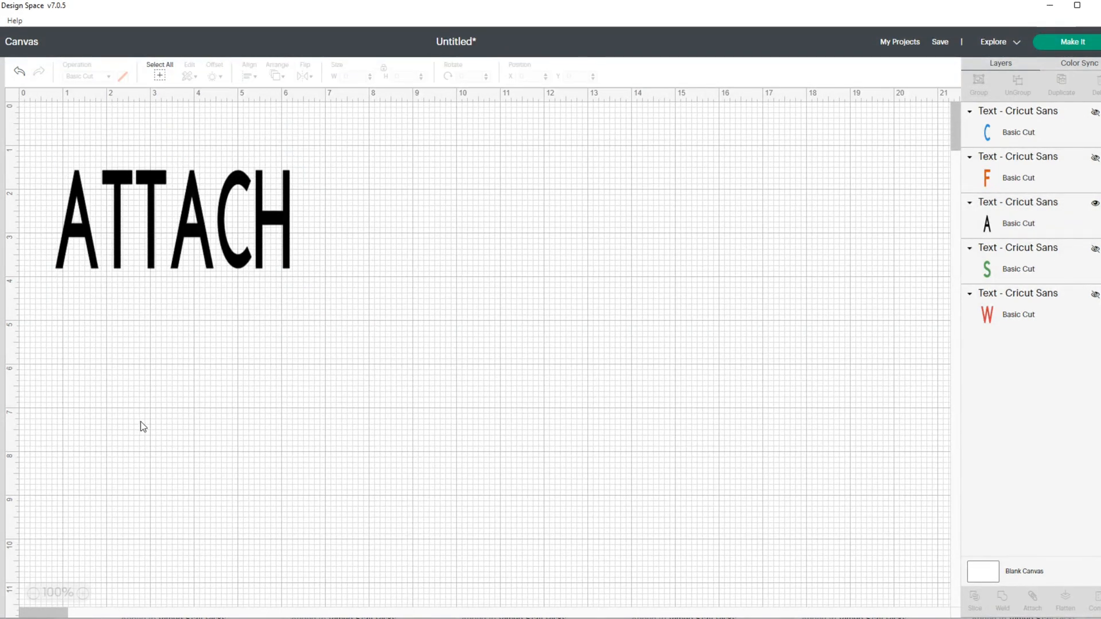
{"action": "left_click", "coordinate": [229, 223]}
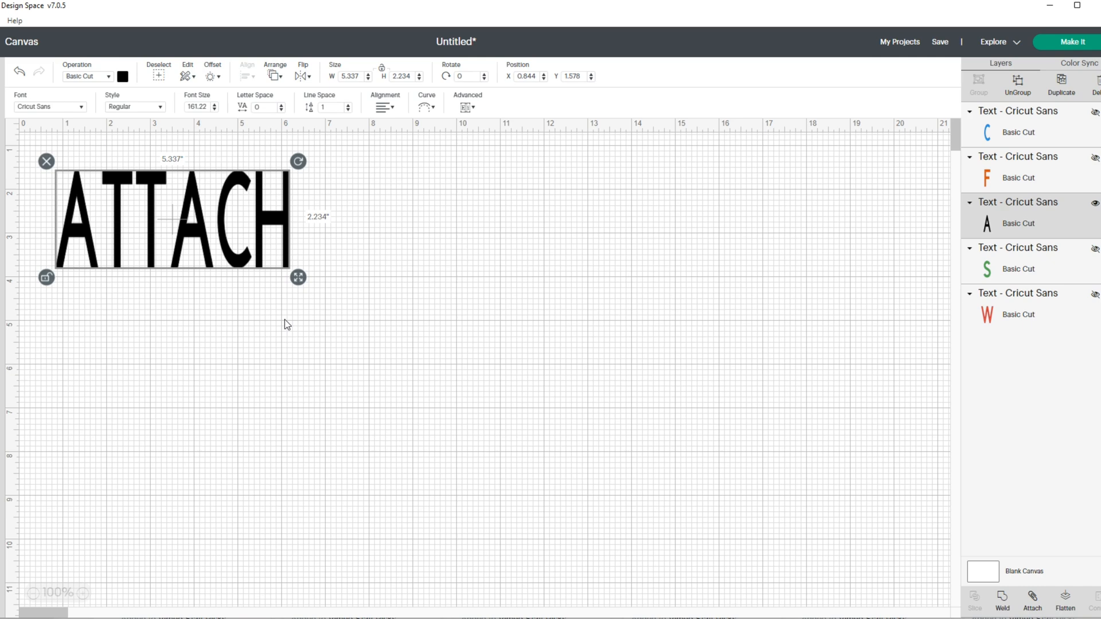
{"action": "left_click", "coordinate": [207, 334]}
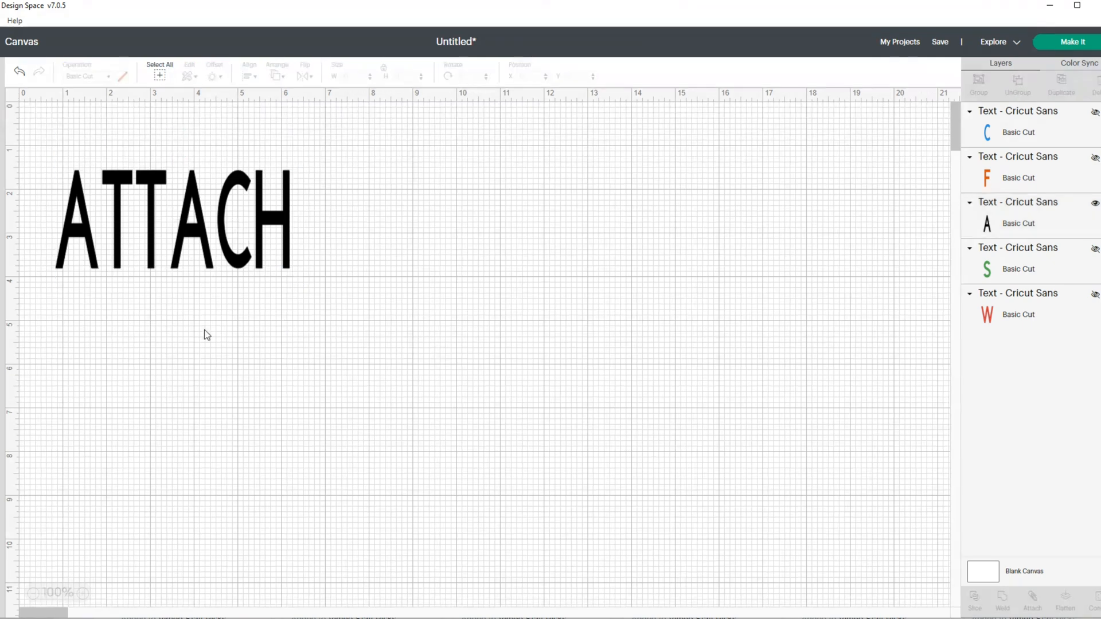
- Add a free heart shape to the right of the ATTACH text and enlarge it to about 2.93 × 2.59 in
{"action": "left_click", "coordinate": [221, 260]}
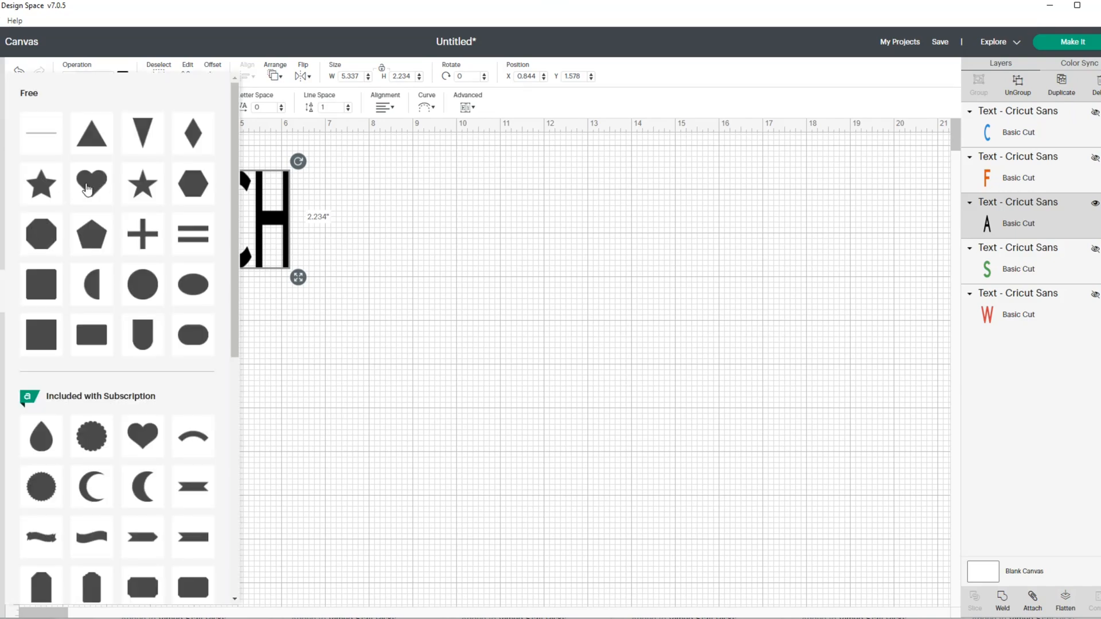
{"action": "left_click", "coordinate": [86, 185]}
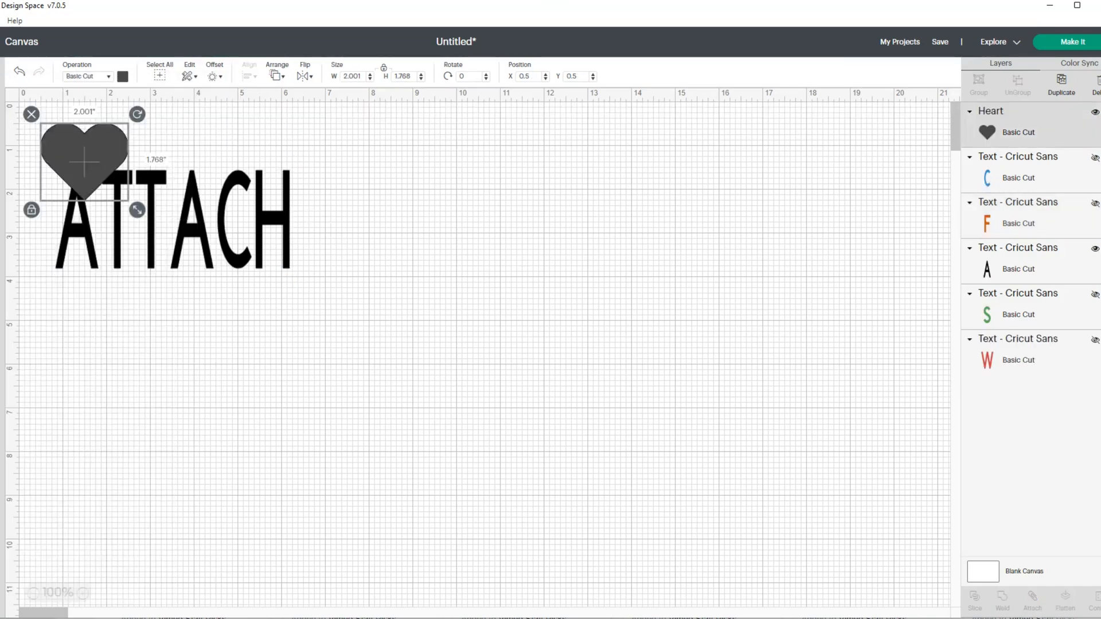
{"action": "left_click_drag", "start_coordinate": [84, 162], "coordinate": [388, 275]}
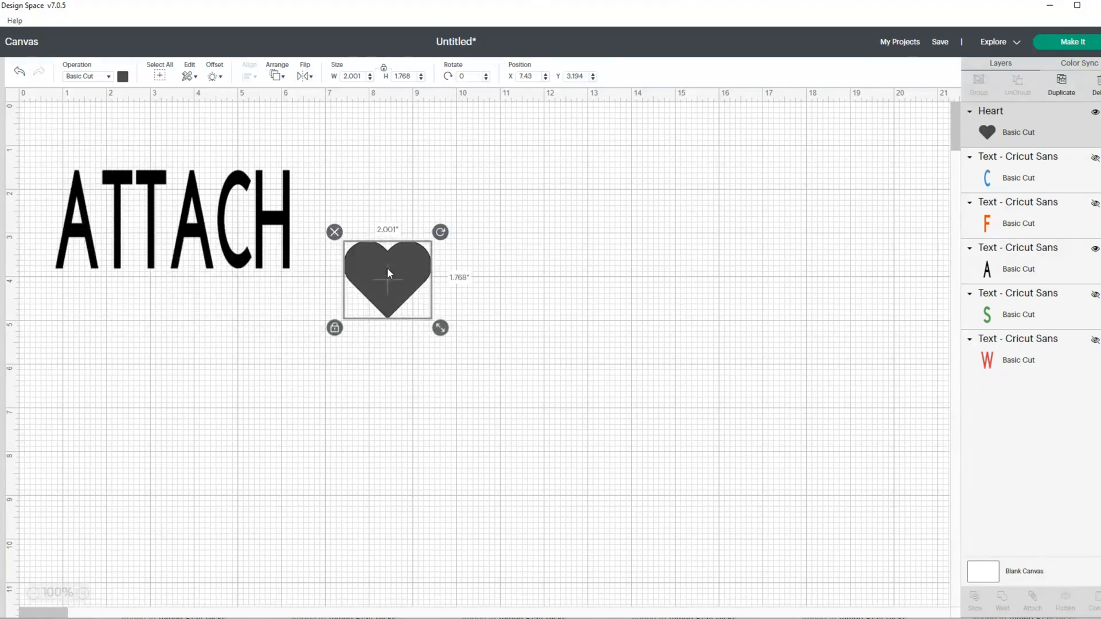
{"action": "left_click_drag", "start_coordinate": [440, 327], "coordinate": [481, 363]}
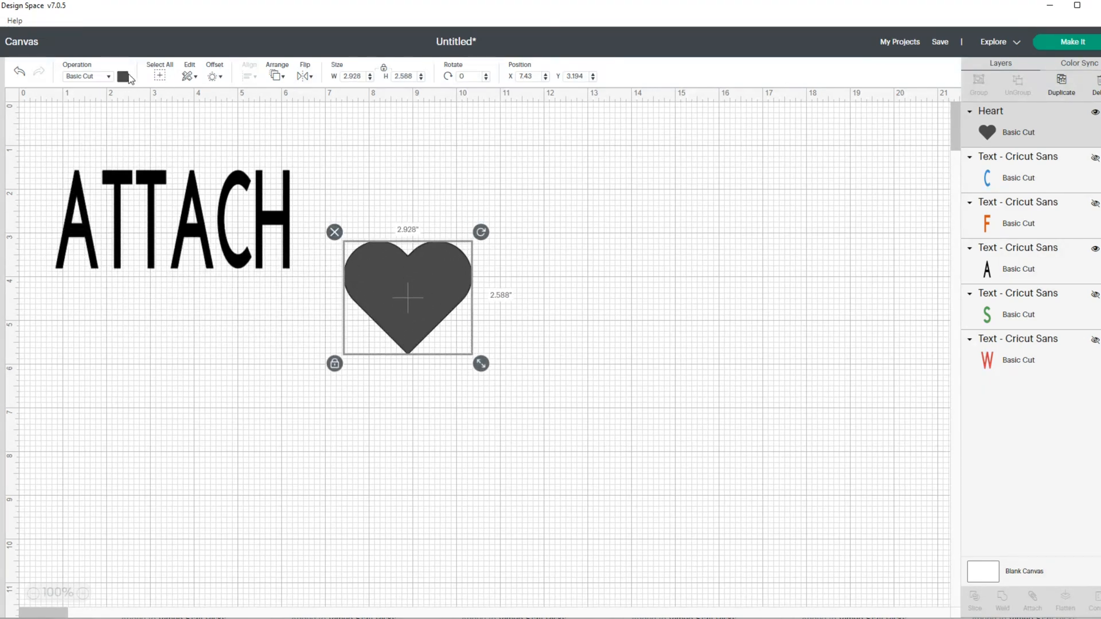
- Colour the heart red and place a blue duplicate of it directly to its right
{"action": "left_click", "coordinate": [125, 77]}
{"action": "left_click", "coordinate": [136, 128]}
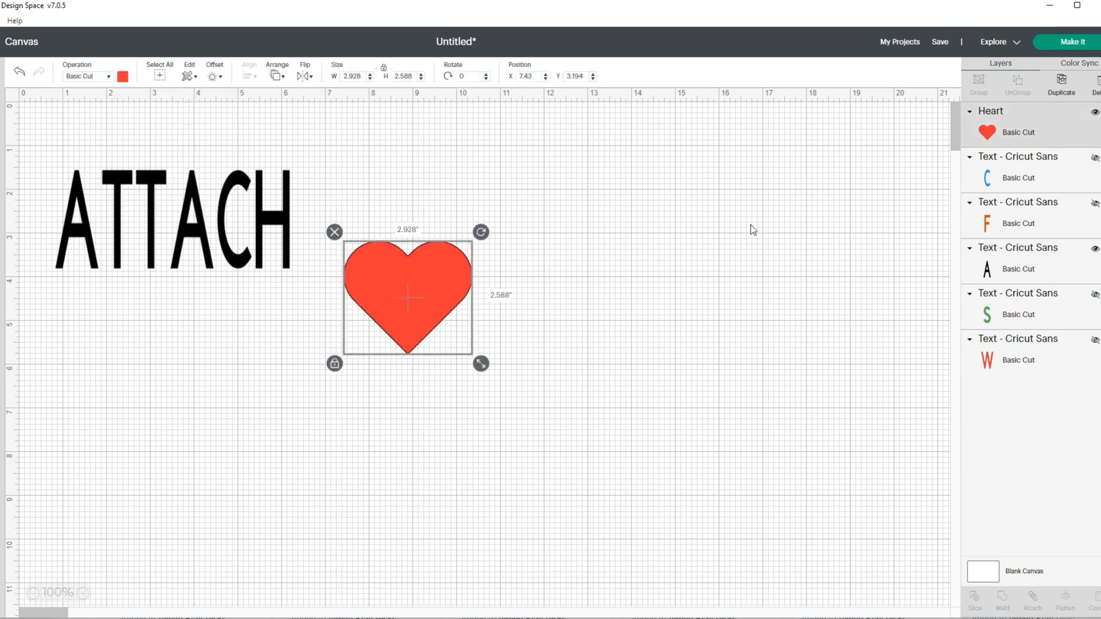
{"action": "left_click", "coordinate": [1061, 83]}
{"action": "left_click_drag", "start_coordinate": [484, 292], "coordinate": [562, 287]}
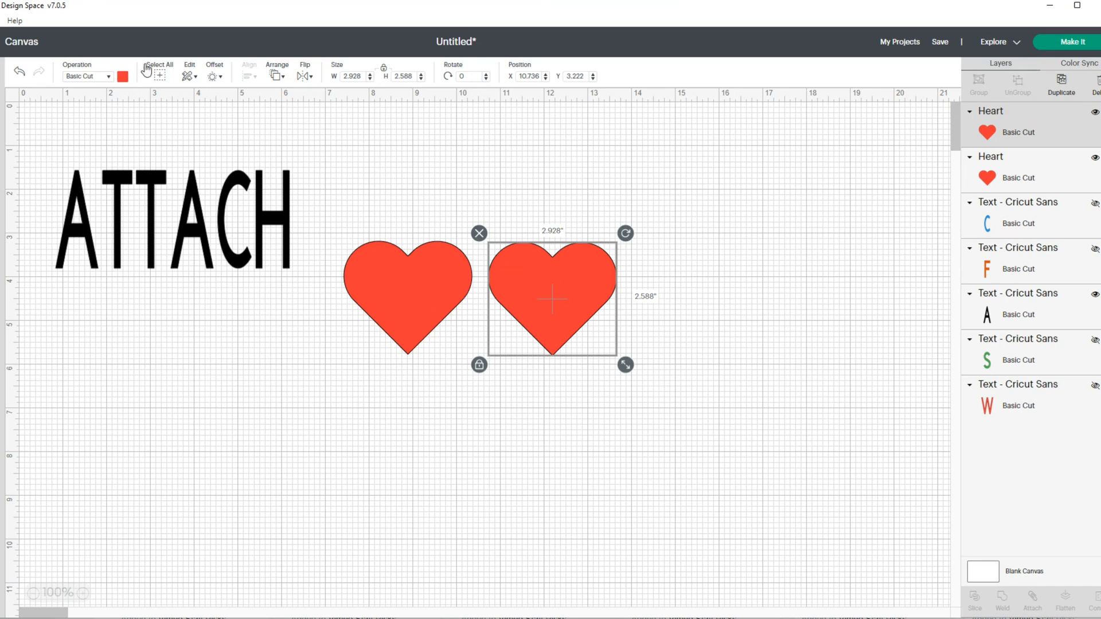
{"action": "left_click", "coordinate": [123, 76]}
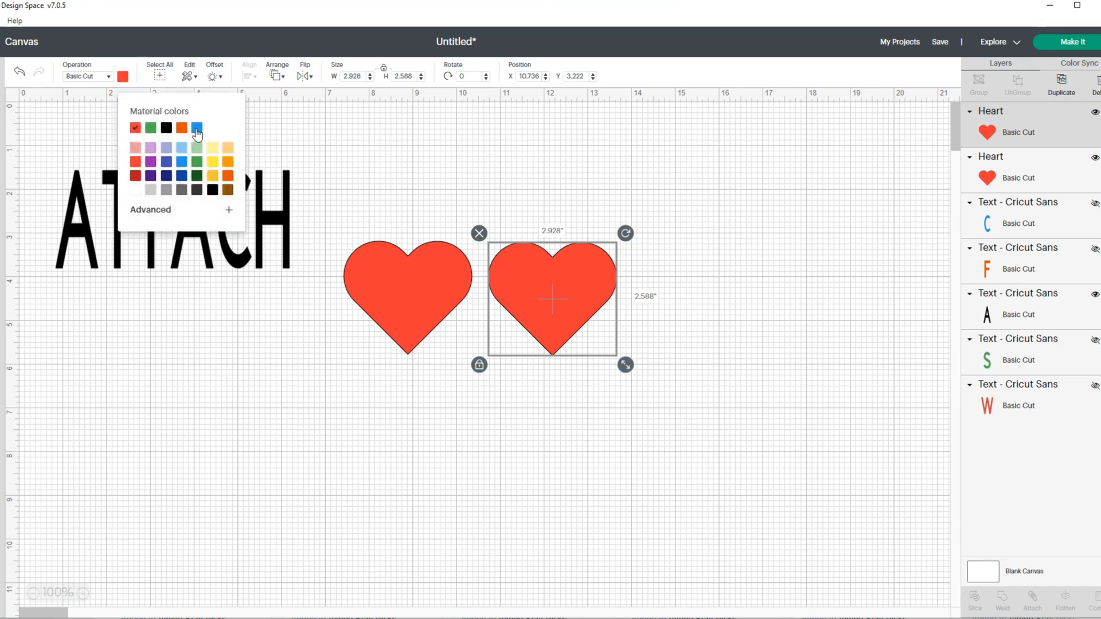
{"action": "left_click", "coordinate": [182, 164]}
{"action": "left_click", "coordinate": [258, 363]}
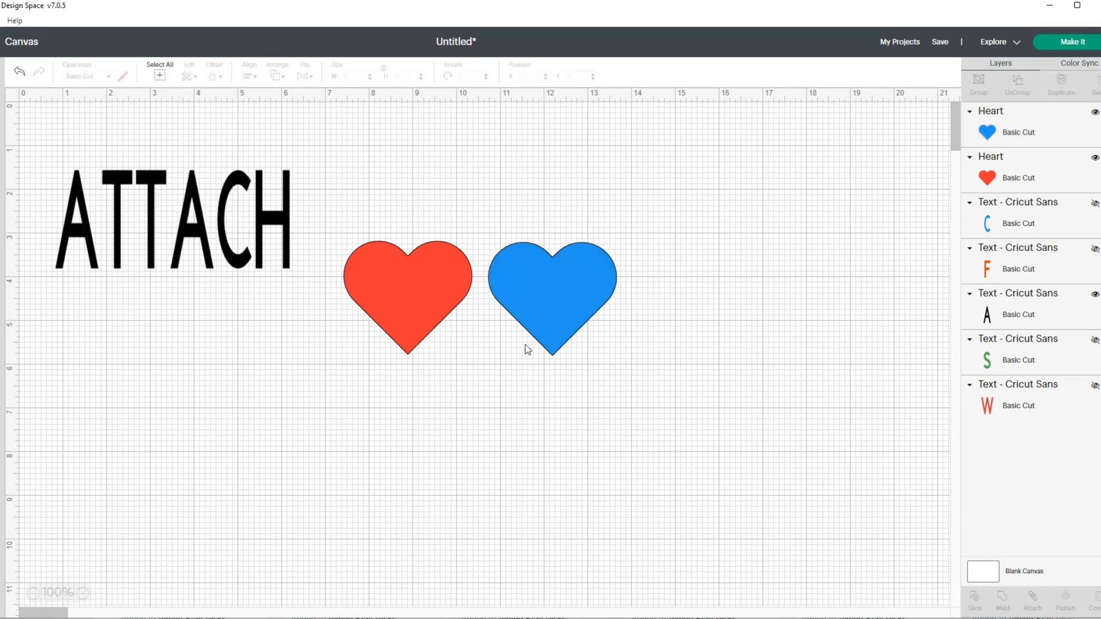
- Overlap the blue heart onto the right part of the red heart and align the two hearts vertically
{"action": "left_click", "coordinate": [549, 324]}
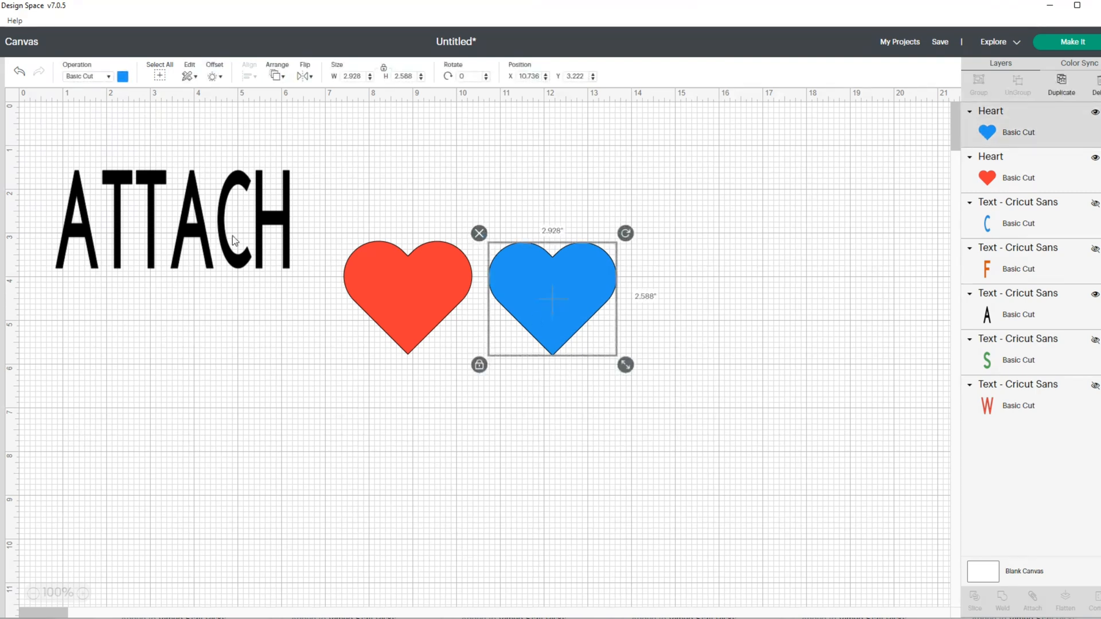
{"action": "left_click_drag", "start_coordinate": [518, 274], "coordinate": [449, 273]}
{"action": "left_click", "coordinate": [469, 386]}
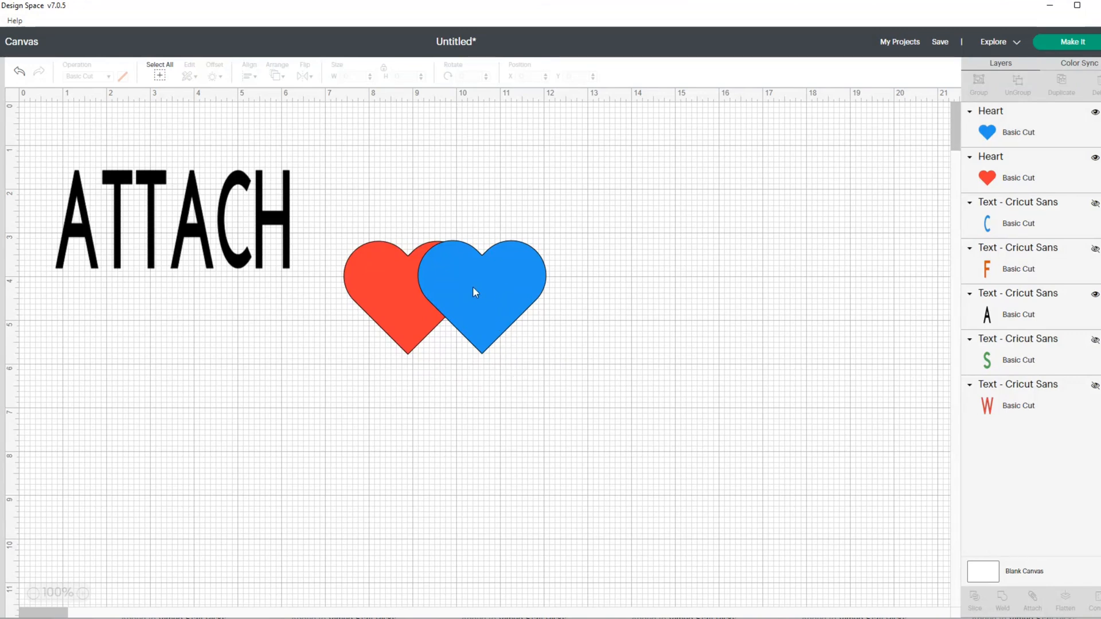
{"action": "left_click_drag", "start_coordinate": [330, 231], "coordinate": [561, 370]}
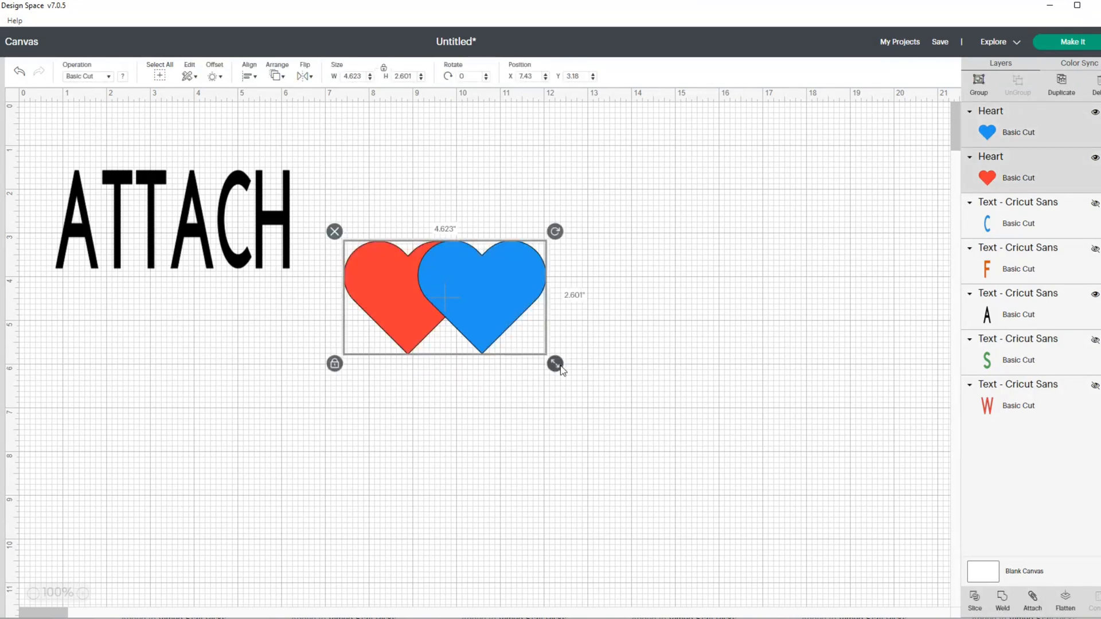
{"action": "left_click", "coordinate": [257, 80]}
{"action": "left_click", "coordinate": [297, 188]}
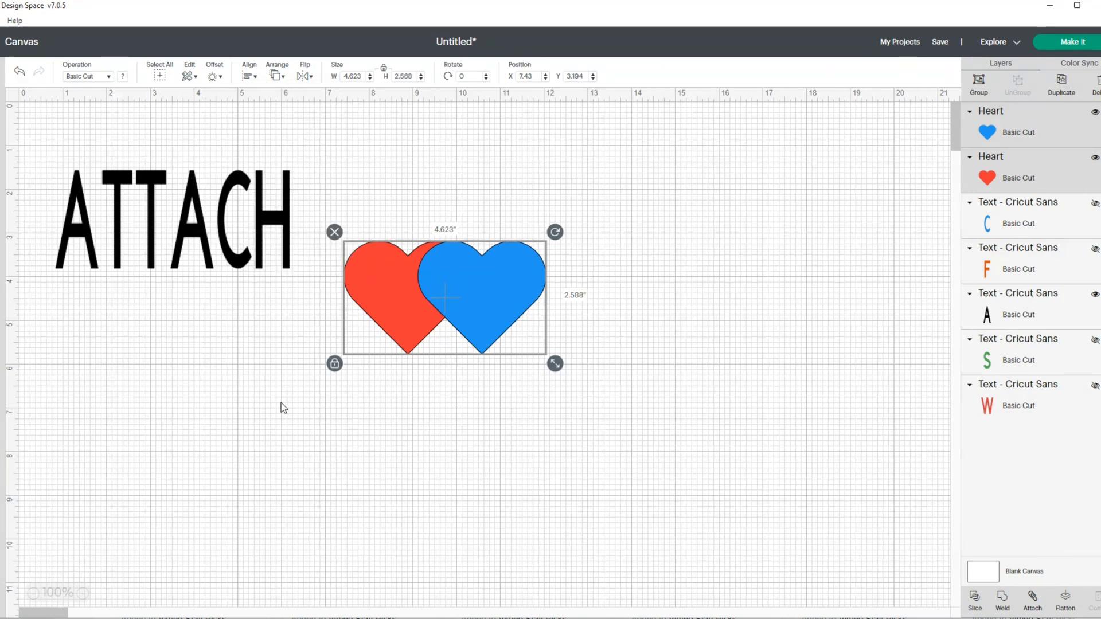
{"action": "left_click", "coordinate": [281, 402]}
- Attach the two overlapping hearts together and move them up beside the ATTACH text
{"action": "left_click_drag", "start_coordinate": [348, 221], "coordinate": [547, 375]}
{"action": "left_click", "coordinate": [1032, 599]}
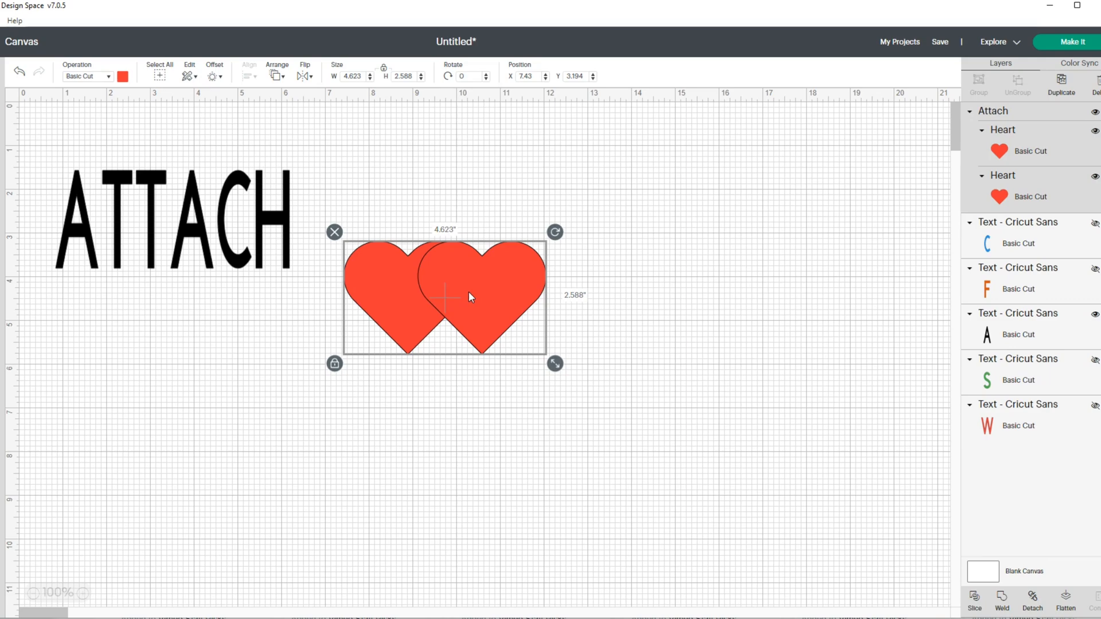
{"action": "left_click_drag", "start_coordinate": [469, 291], "coordinate": [462, 213]}
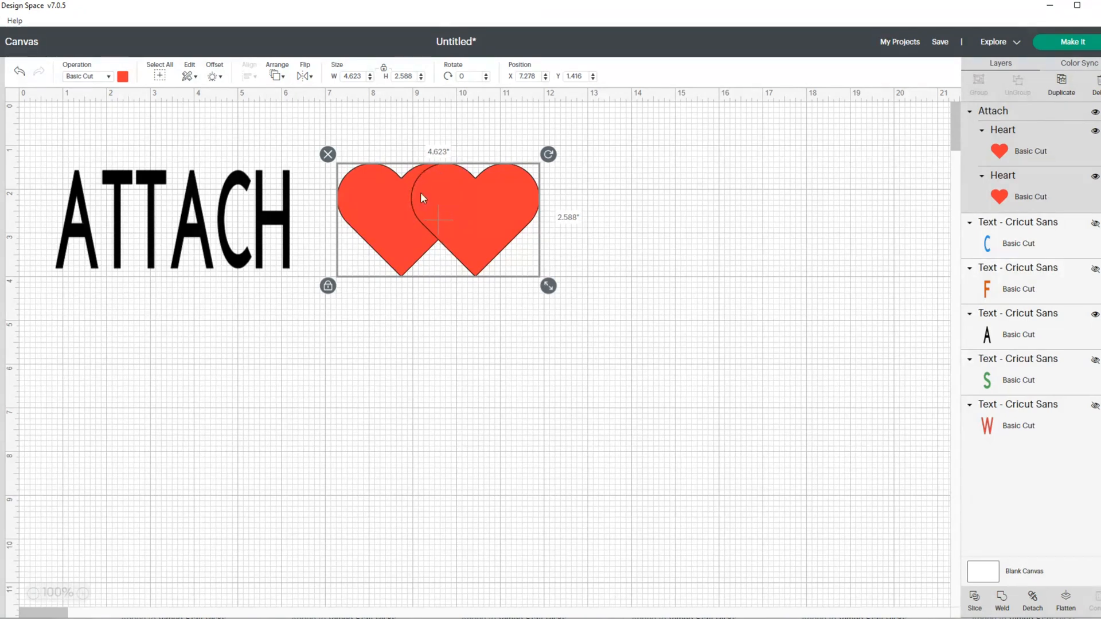
{"action": "left_click", "coordinate": [466, 368]}
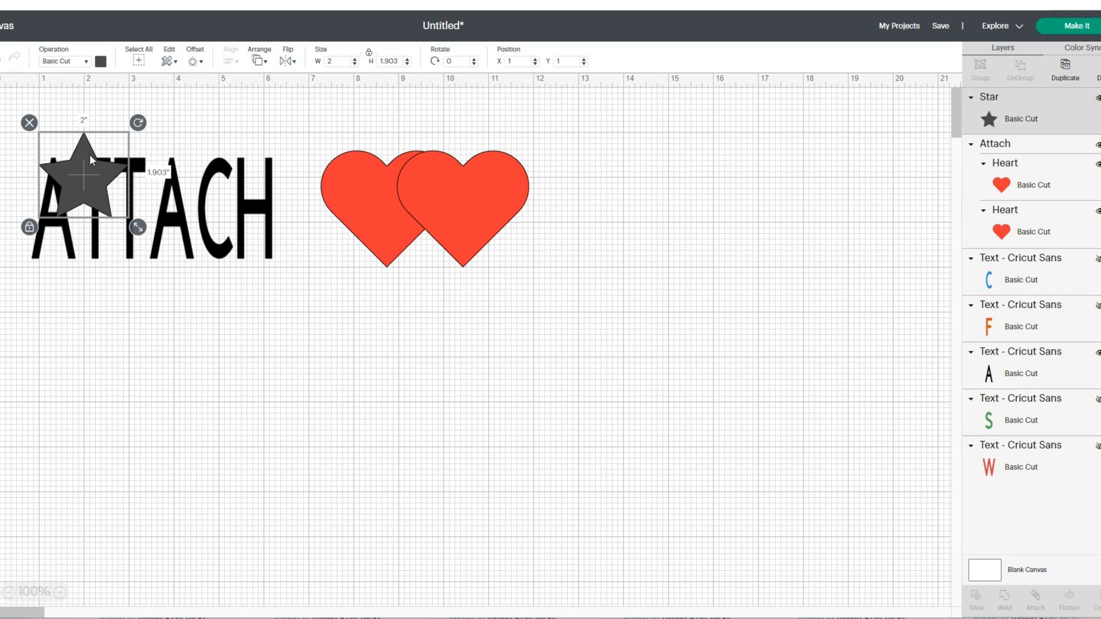
- Place a star shape below the ATTACH text and colour it yellow
{"action": "left_click_drag", "start_coordinate": [157, 185], "coordinate": [255, 349]}
{"action": "left_click", "coordinate": [100, 61]}
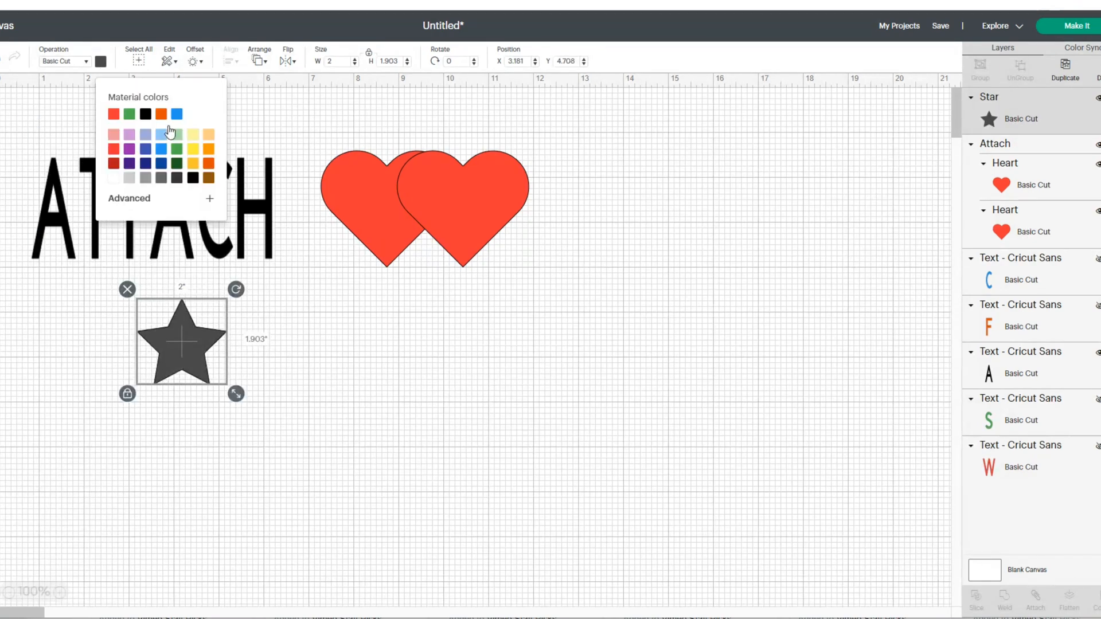
{"action": "left_click", "coordinate": [193, 114]}
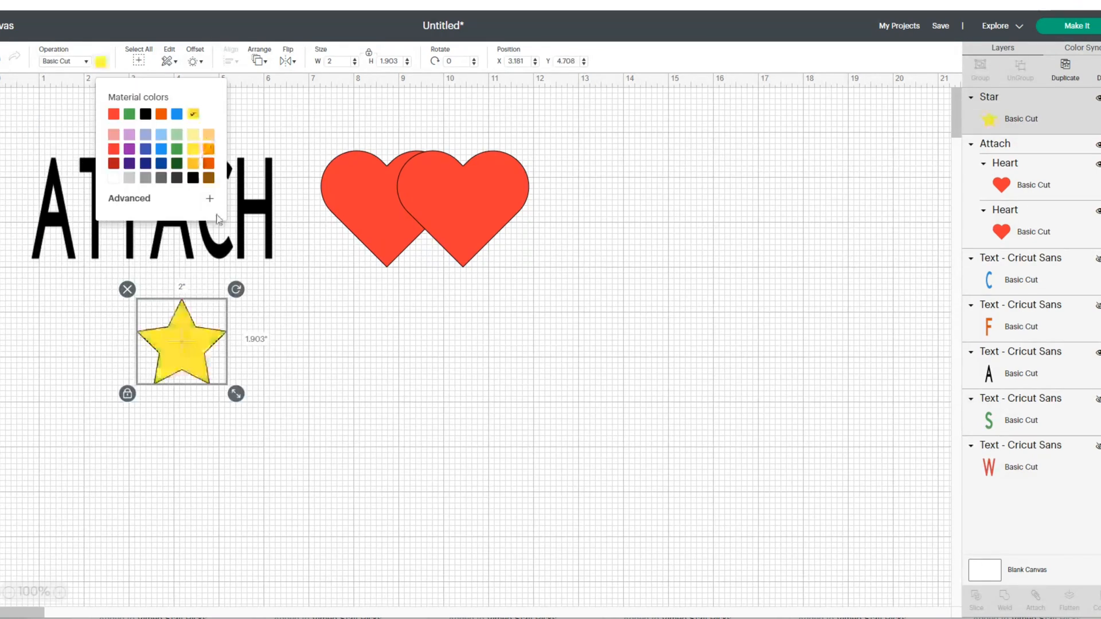
- Duplicate the yellow star and arrange the copies into a horizontal row of five stars below the text and hearts
{"action": "left_click", "coordinate": [1065, 66]}
{"action": "left_click", "coordinate": [1065, 66]}
{"action": "left_click", "coordinate": [1065, 65]}
{"action": "left_click_drag", "start_coordinate": [246, 394], "coordinate": [349, 358]}
{"action": "left_click_drag", "start_coordinate": [231, 367], "coordinate": [658, 353]}
{"action": "left_click_drag", "start_coordinate": [190, 356], "coordinate": [242, 363]}
{"action": "left_click", "coordinate": [262, 462]}
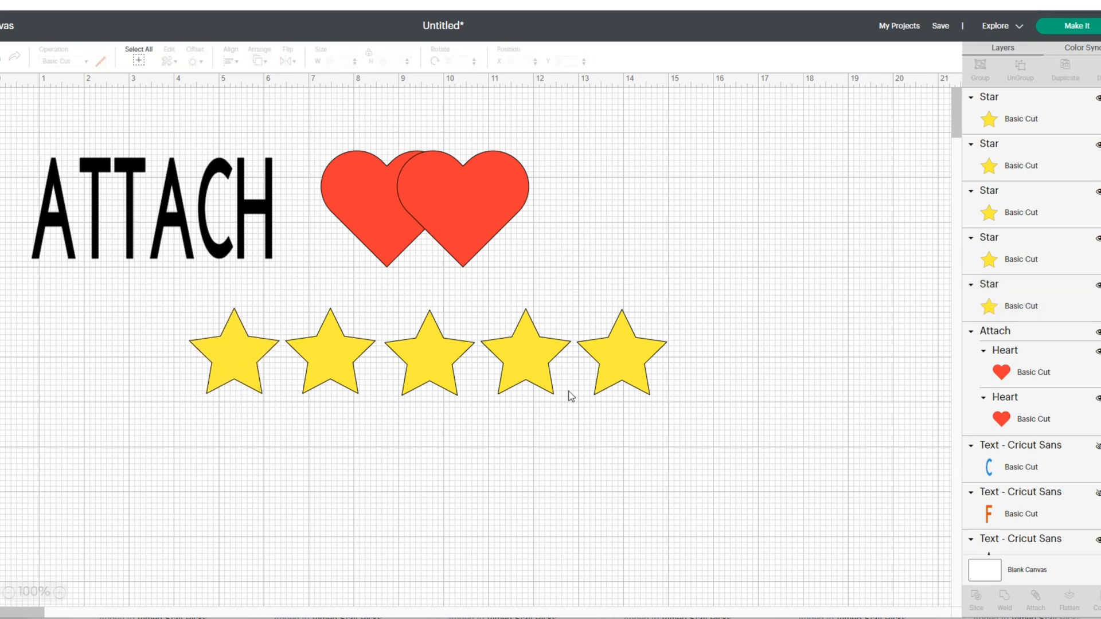
- Attach the five stars to each other and detach them again
{"action": "left_click_drag", "start_coordinate": [177, 311], "coordinate": [654, 451]}
{"action": "left_click", "coordinate": [1034, 599]}
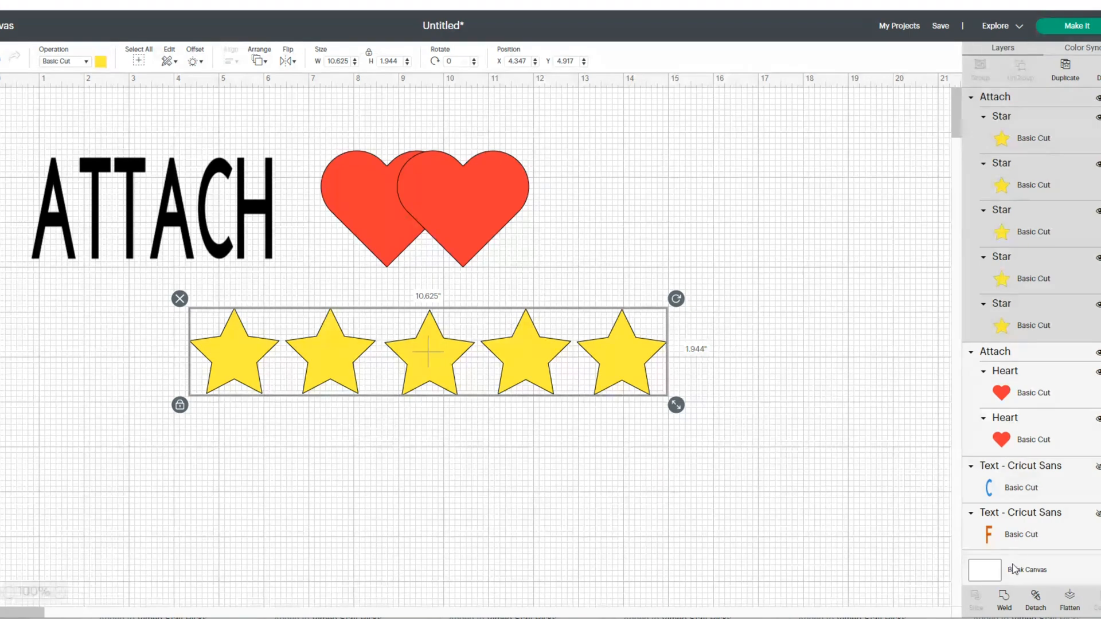
{"action": "left_click", "coordinate": [1035, 599]}
- Hide the attached hearts and the ATTACH text, leaving only the five stars on the canvas
{"action": "left_click", "coordinate": [335, 128]}
{"action": "left_click_drag", "start_coordinate": [320, 134], "coordinate": [499, 232]}
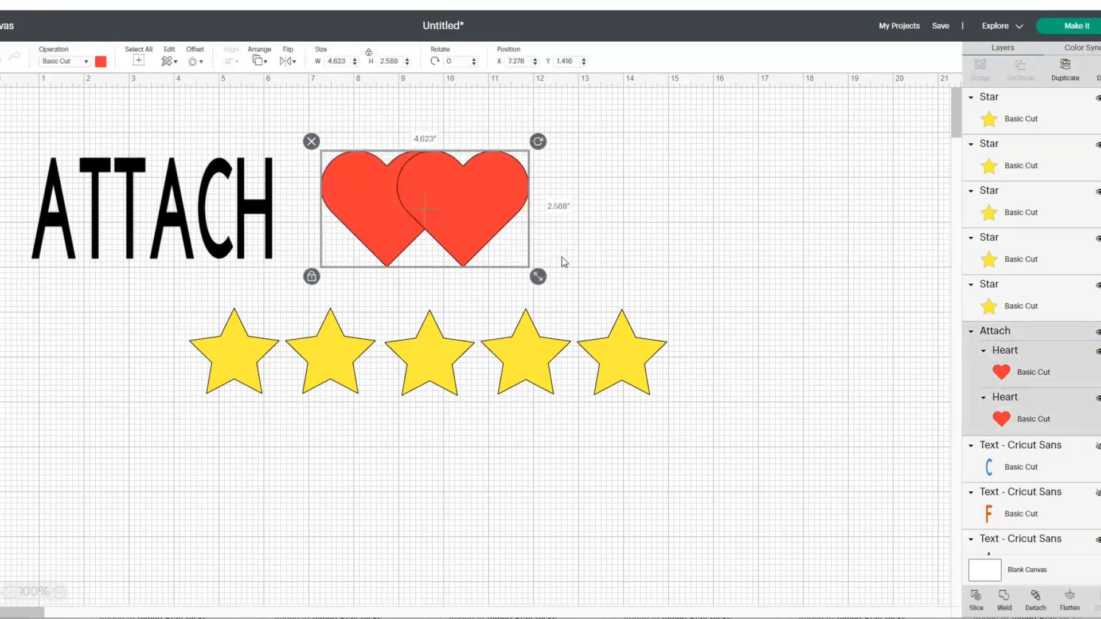
{"action": "left_click", "coordinate": [1096, 331]}
{"action": "left_click", "coordinate": [57, 206]}
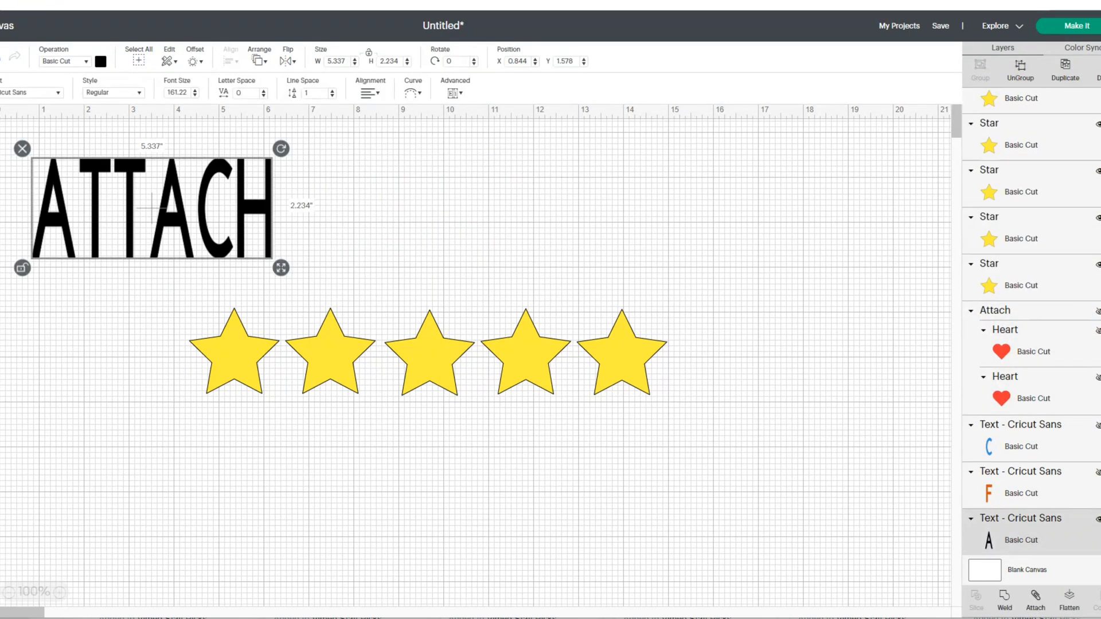
{"action": "left_click", "coordinate": [1096, 519]}
- Preview how the five separate stars are laid out on the cutting mat and return to the canvas
{"action": "left_click", "coordinate": [625, 375]}
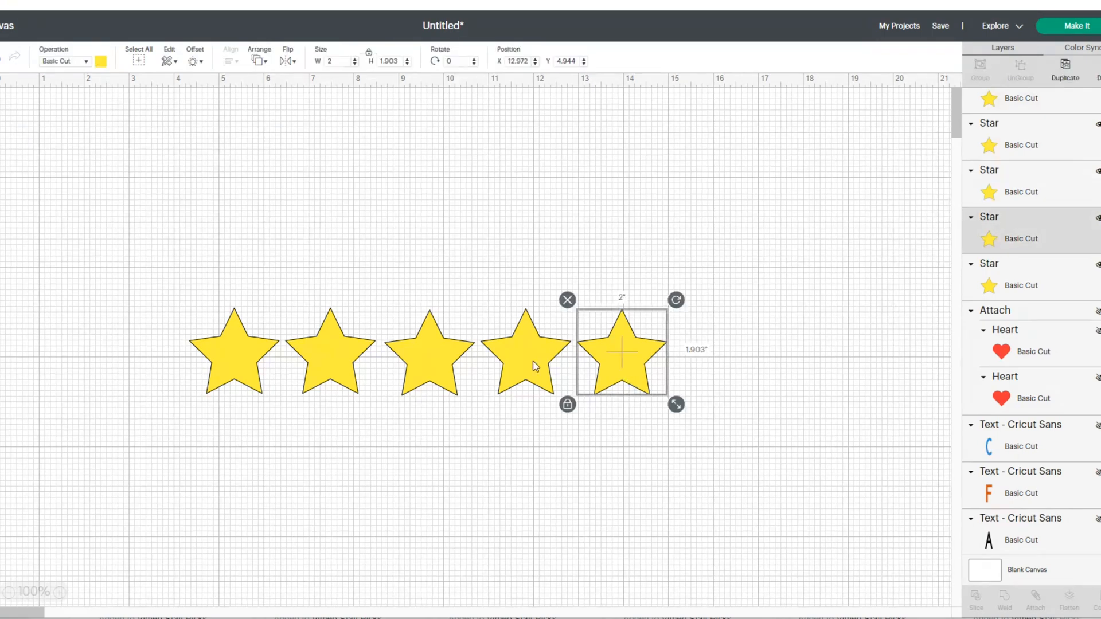
{"action": "left_click", "coordinate": [330, 367]}
{"action": "left_click", "coordinate": [212, 454]}
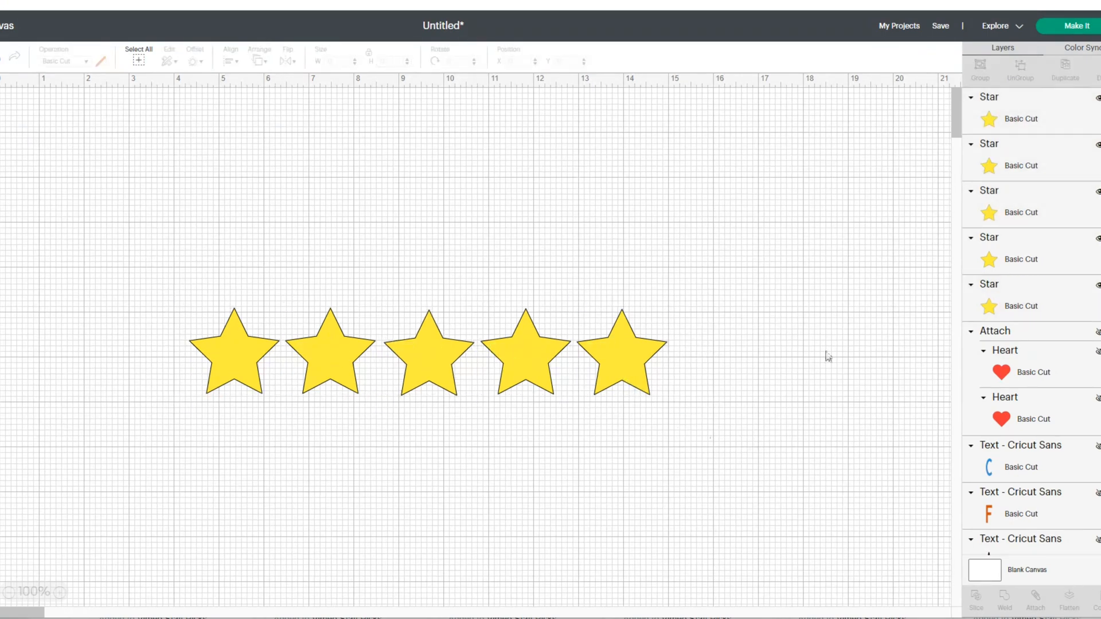
{"action": "left_click", "coordinate": [1074, 25]}
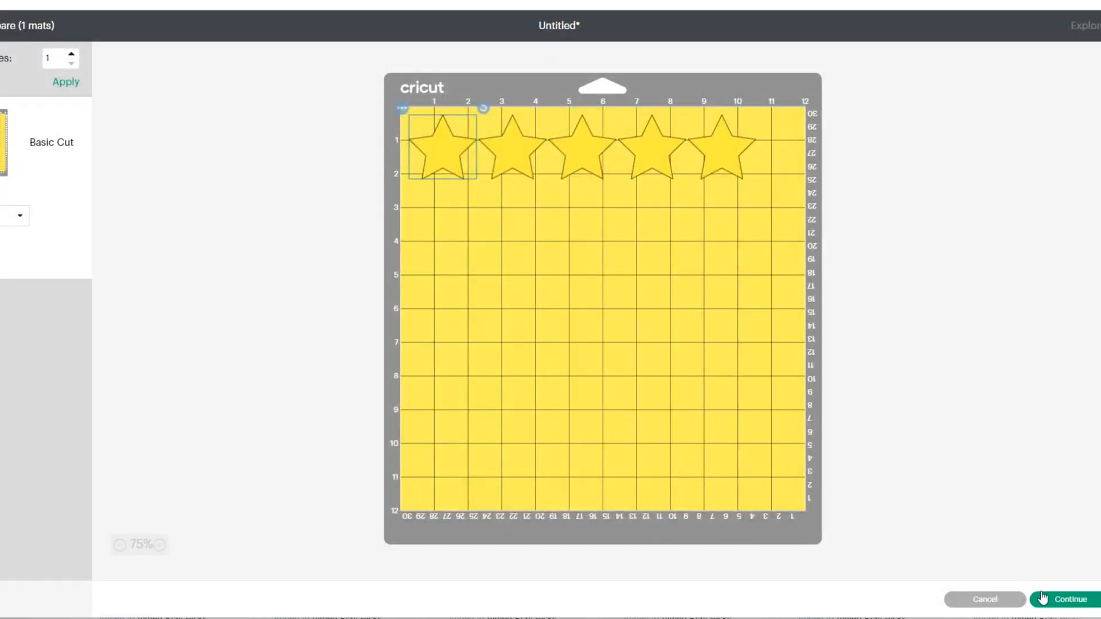
{"action": "left_click", "coordinate": [1010, 600]}
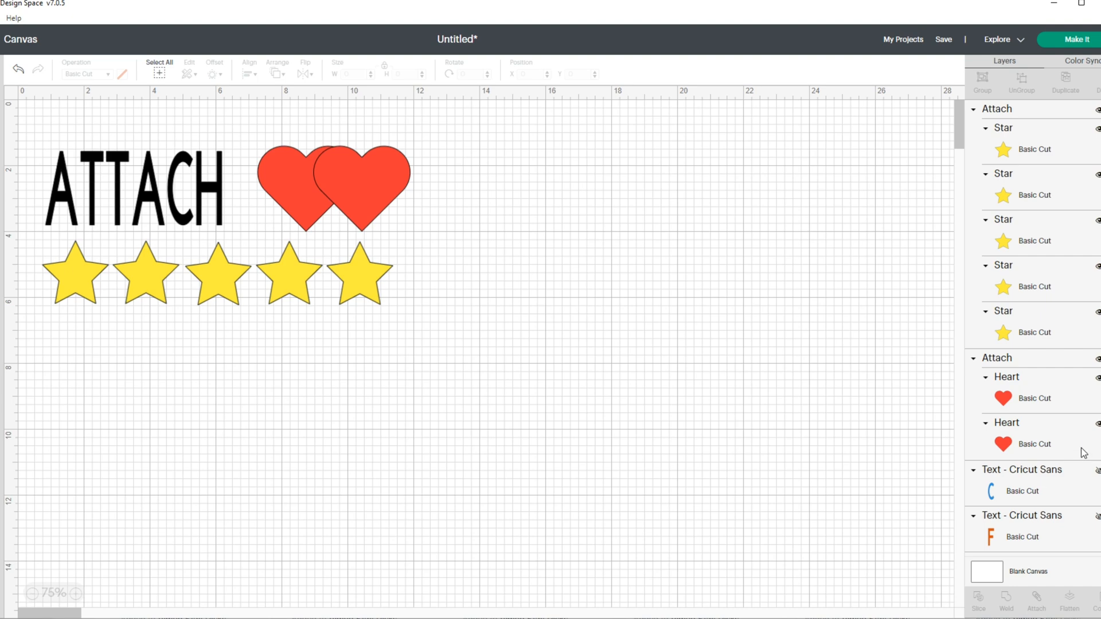
- Show the hidden red WELD text below the row of stars, enlarged to about 4.47 × 2.78 in
{"action": "scroll", "coordinate": [1081, 451], "scroll_direction": "down", "scroll_amount": 3}
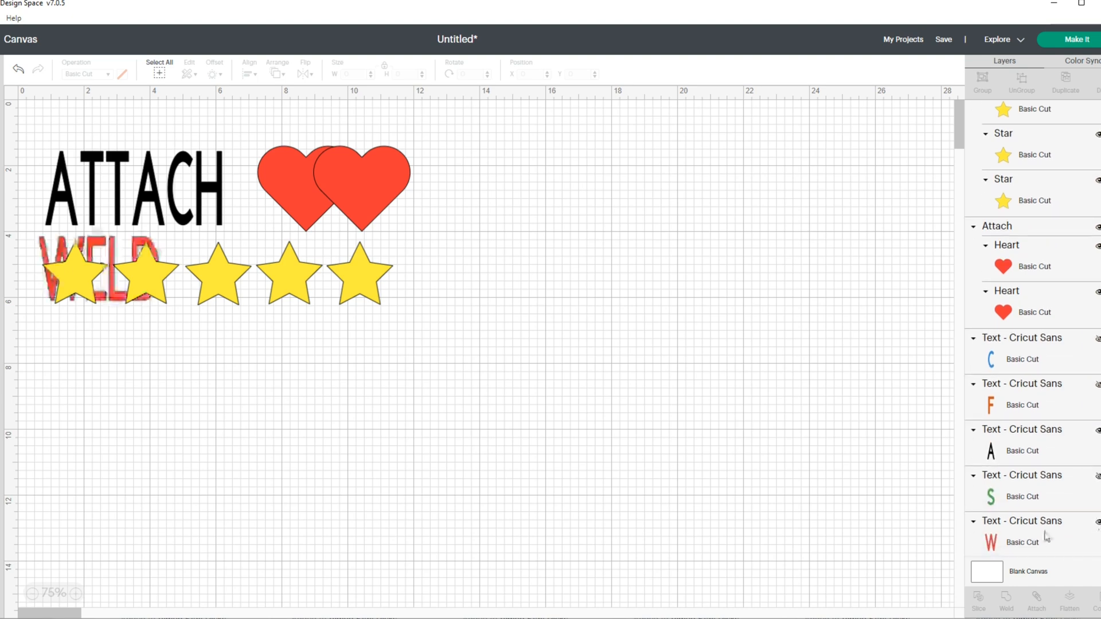
{"action": "left_click_drag", "start_coordinate": [106, 287], "coordinate": [109, 397]}
{"action": "left_click_drag", "start_coordinate": [123, 266], "coordinate": [116, 510]}
{"action": "left_click", "coordinate": [191, 387]}
{"action": "left_click_drag", "start_coordinate": [191, 387], "coordinate": [191, 286]}
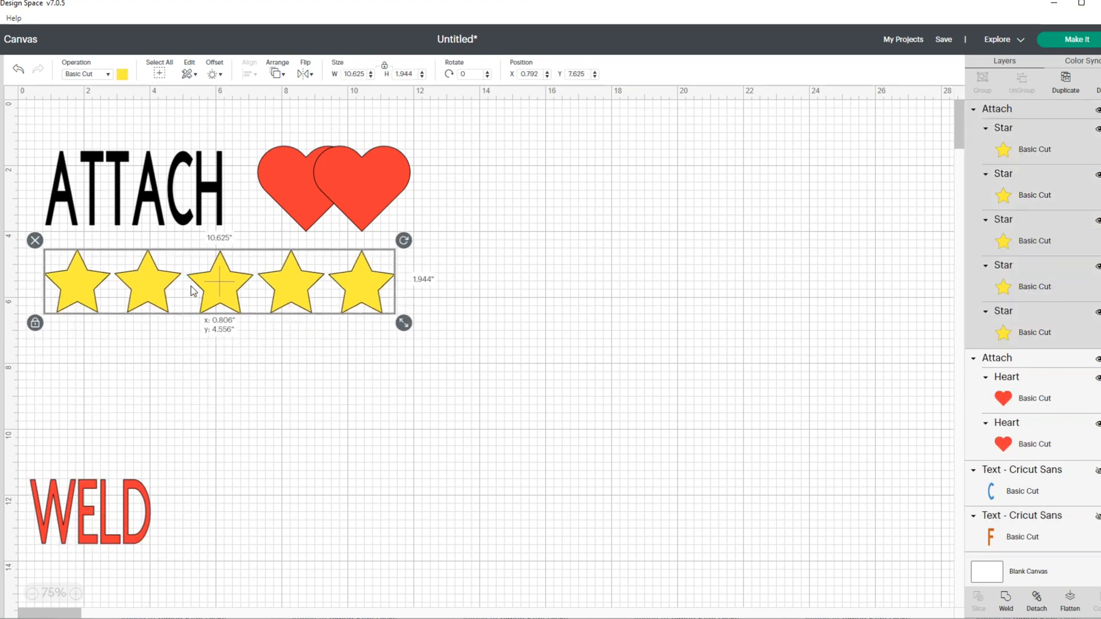
{"action": "left_click_drag", "start_coordinate": [131, 509], "coordinate": [155, 390]}
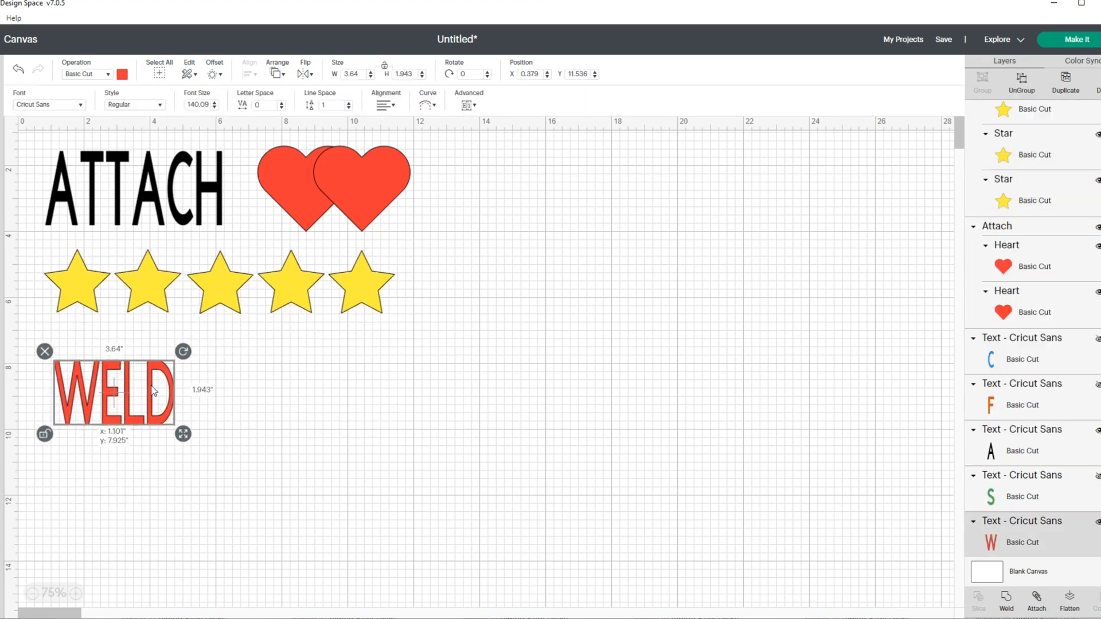
{"action": "left_click_drag", "start_coordinate": [183, 436], "coordinate": [212, 463]}
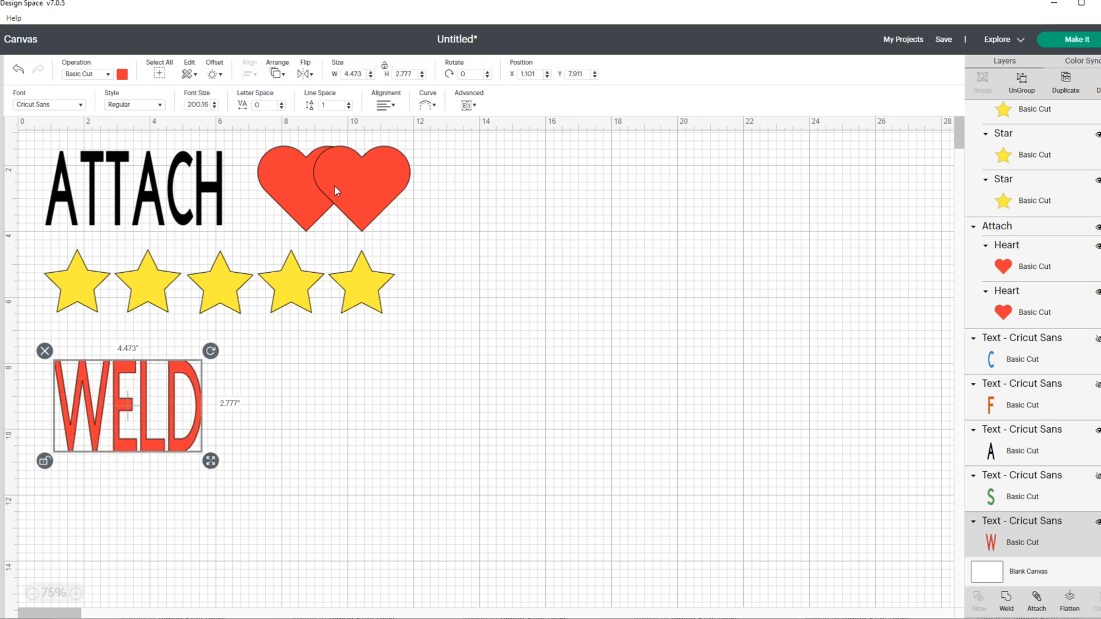
- Insert a free heart shape beside the WELD text and enlarge it to about 3.13 × 2.77 in
{"action": "left_click", "coordinate": [1, 265]}
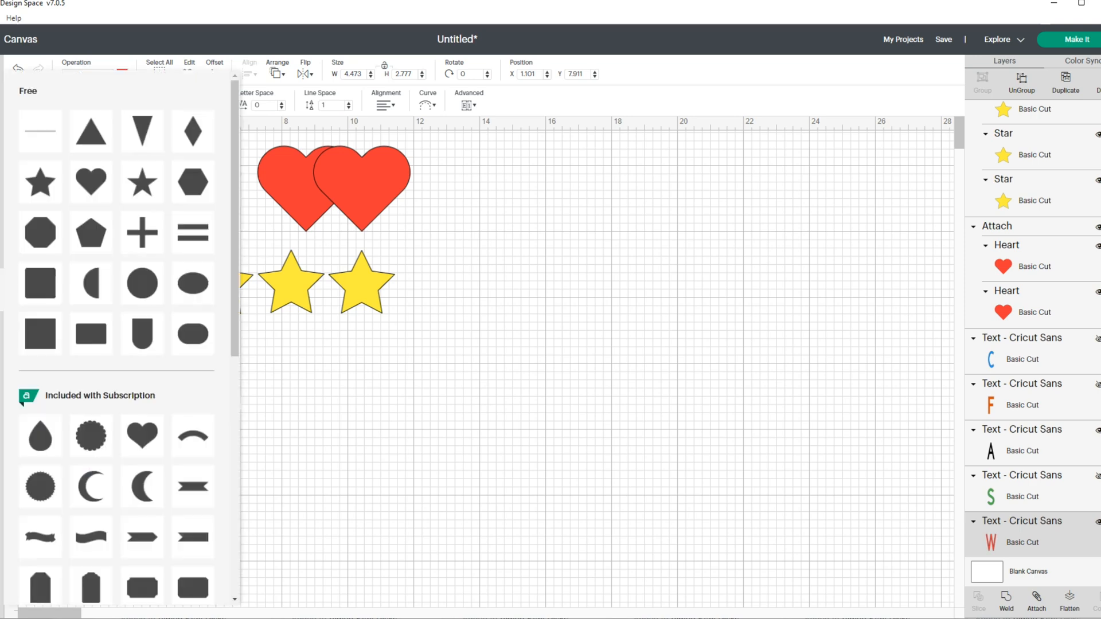
{"action": "left_click", "coordinate": [100, 177]}
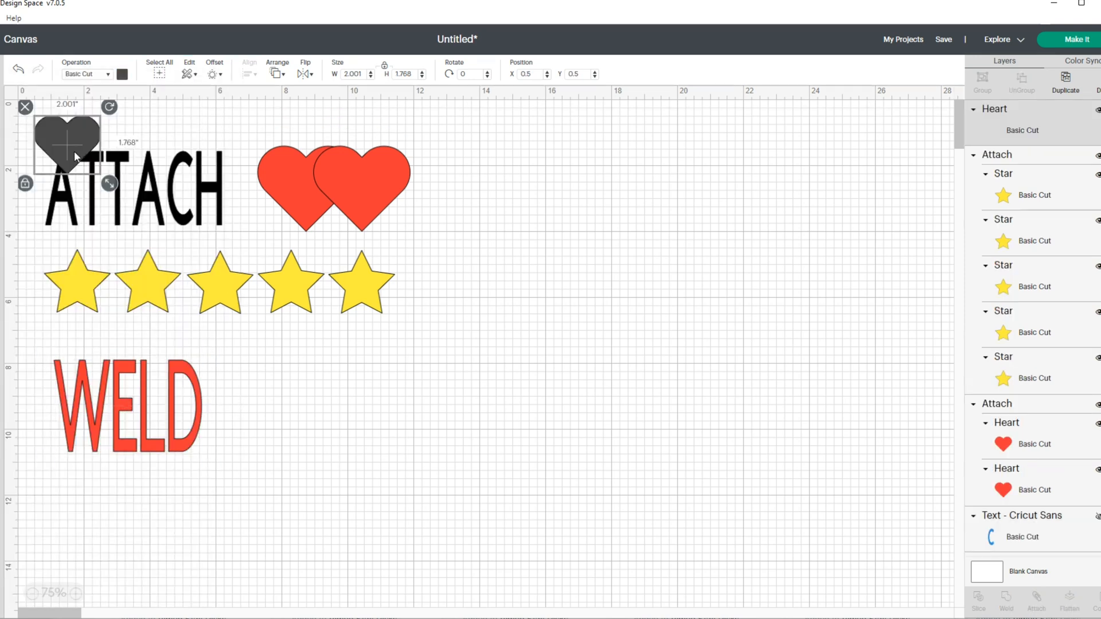
{"action": "left_click_drag", "start_coordinate": [106, 133], "coordinate": [335, 392]}
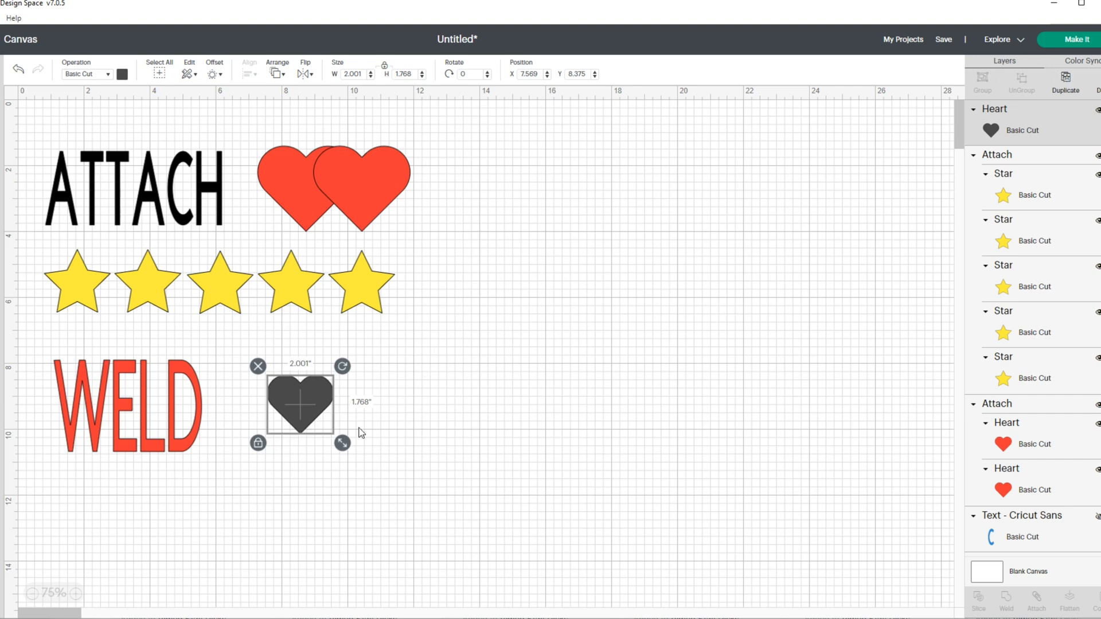
{"action": "left_click_drag", "start_coordinate": [342, 442], "coordinate": [380, 475]}
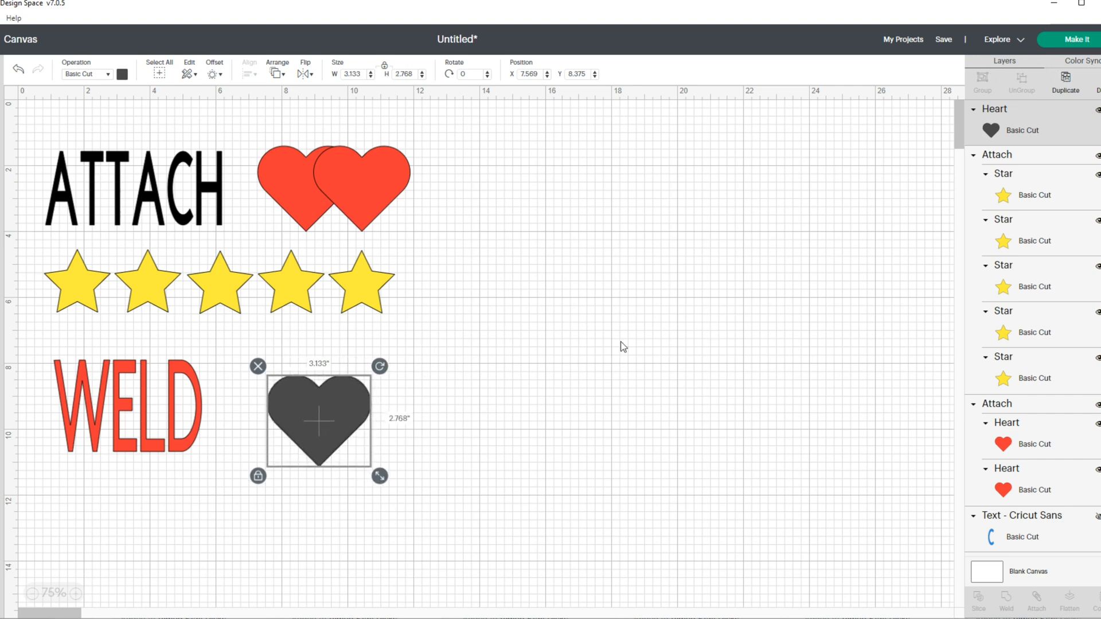
- Duplicate the heart and arrange the two copies side by side to the right of the WELD text
{"action": "left_click", "coordinate": [1065, 81]}
{"action": "left_click_drag", "start_coordinate": [349, 425], "coordinate": [469, 411]}
{"action": "left_click_drag", "start_coordinate": [290, 421], "coordinate": [304, 403]}
{"action": "left_click_drag", "start_coordinate": [303, 405], "coordinate": [302, 405]}
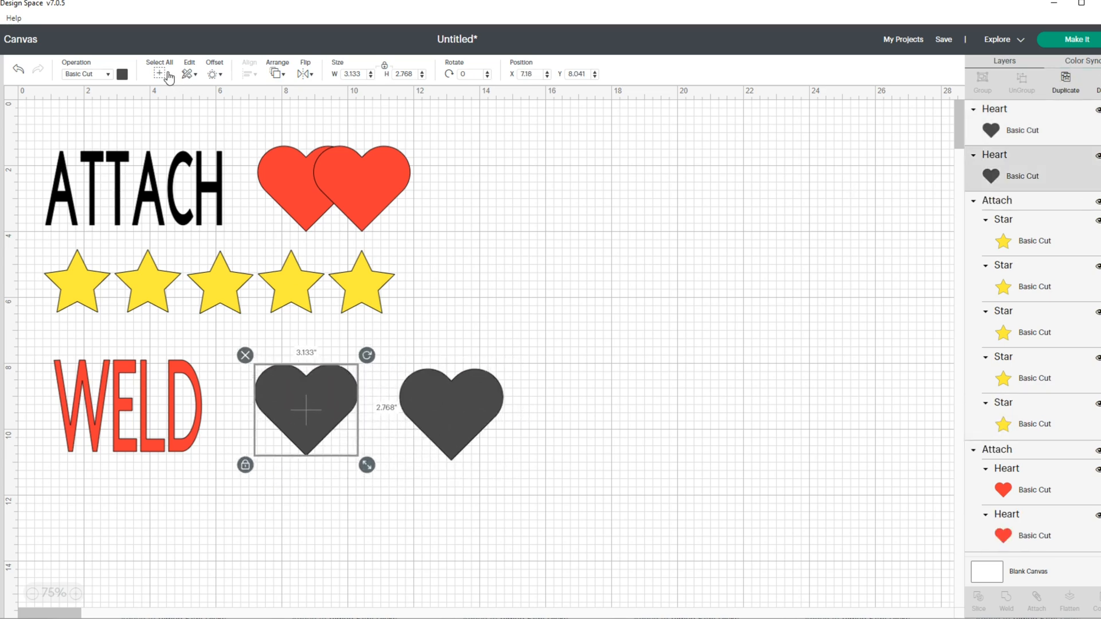
- Recolor the heart nearest the WELD text blue and move the dark grey heart close beside it
{"action": "left_click", "coordinate": [122, 74]}
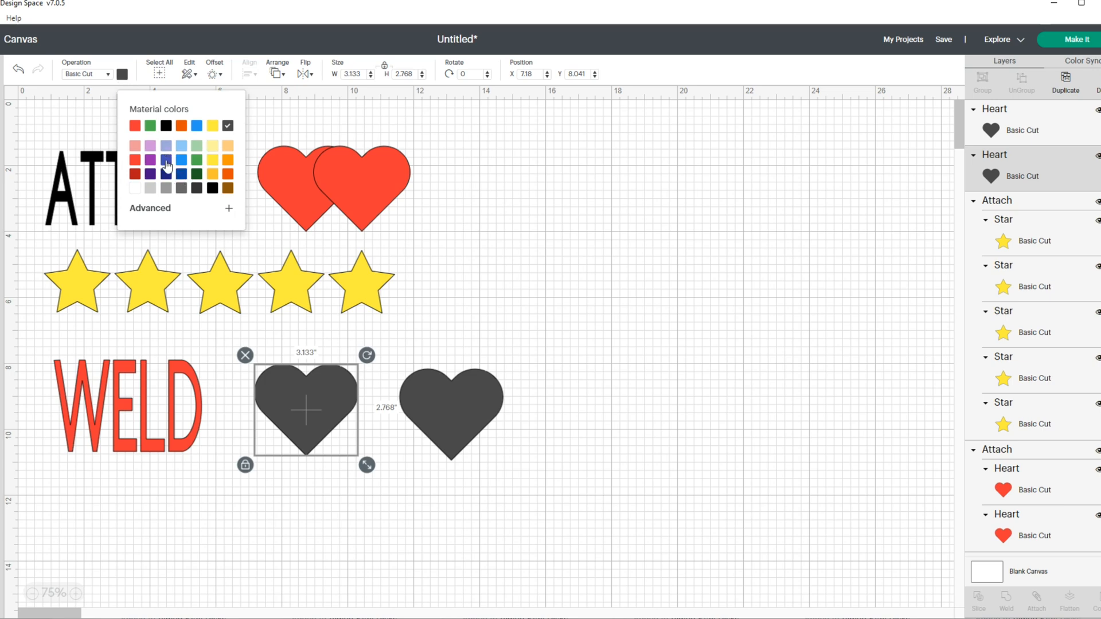
{"action": "left_click", "coordinate": [167, 166]}
{"action": "left_click", "coordinate": [451, 396]}
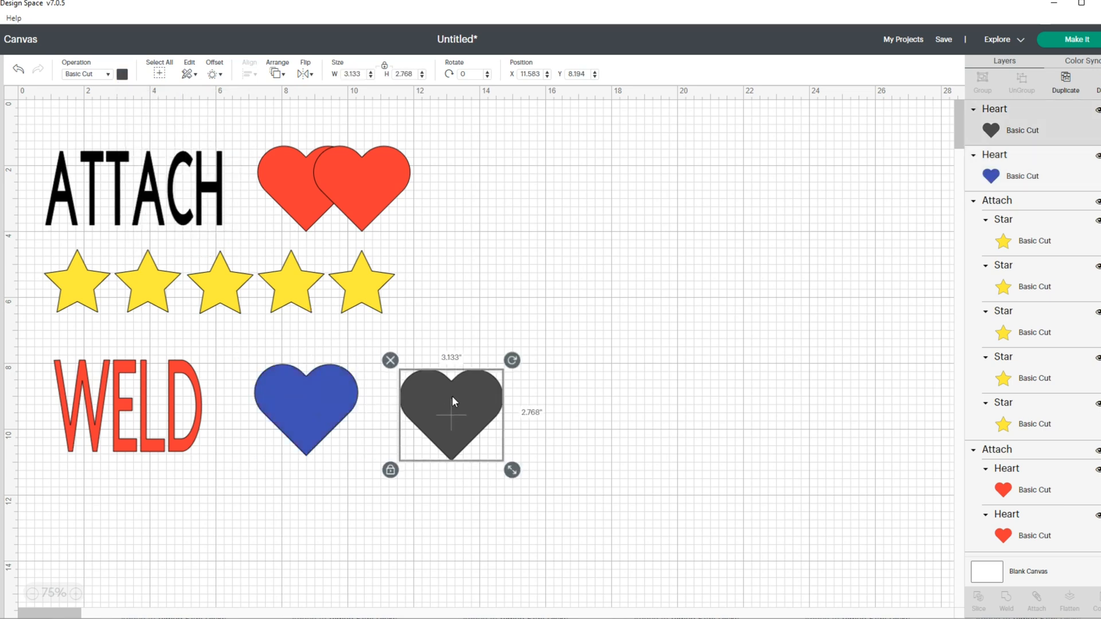
{"action": "left_click", "coordinate": [122, 74]}
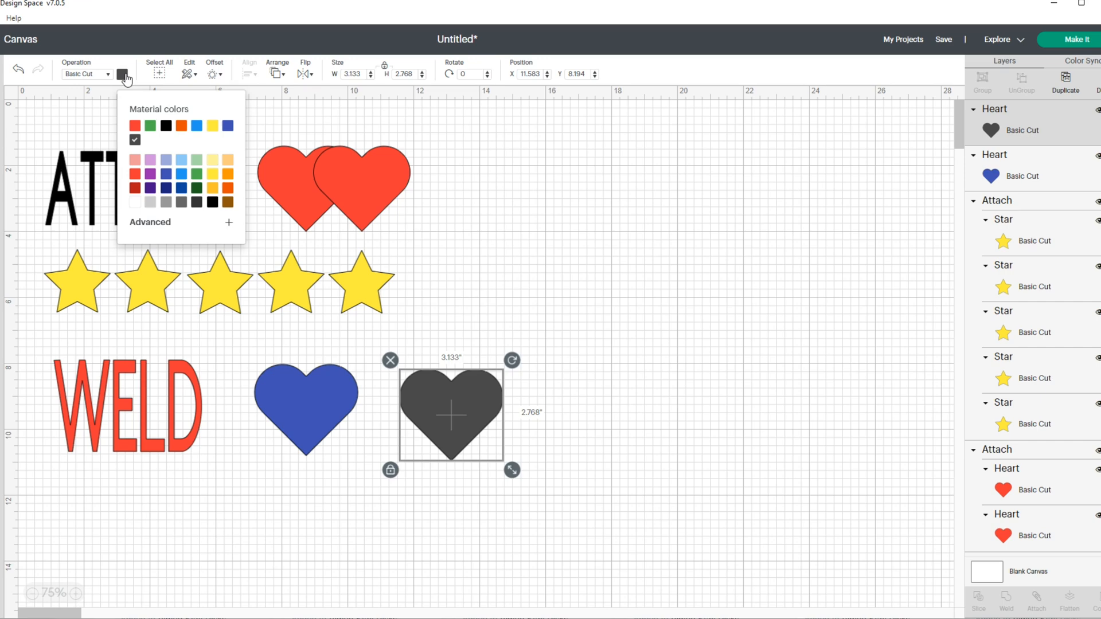
{"action": "left_click", "coordinate": [514, 236]}
{"action": "left_click_drag", "start_coordinate": [466, 386], "coordinate": [432, 377]}
{"action": "left_click", "coordinate": [555, 385]}
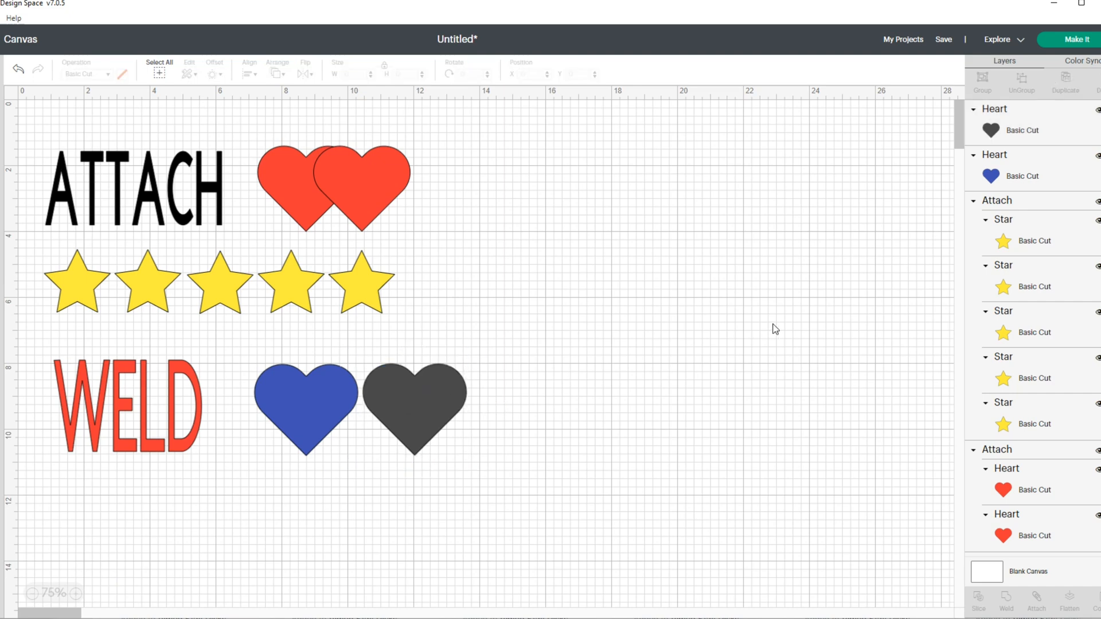
{"action": "left_click", "coordinate": [420, 402]}
{"action": "left_click", "coordinate": [325, 398]}
{"action": "left_click", "coordinate": [396, 401]}
{"action": "left_click", "coordinate": [300, 398]}
{"action": "left_click", "coordinate": [315, 481]}
{"action": "left_click", "coordinate": [325, 181]}
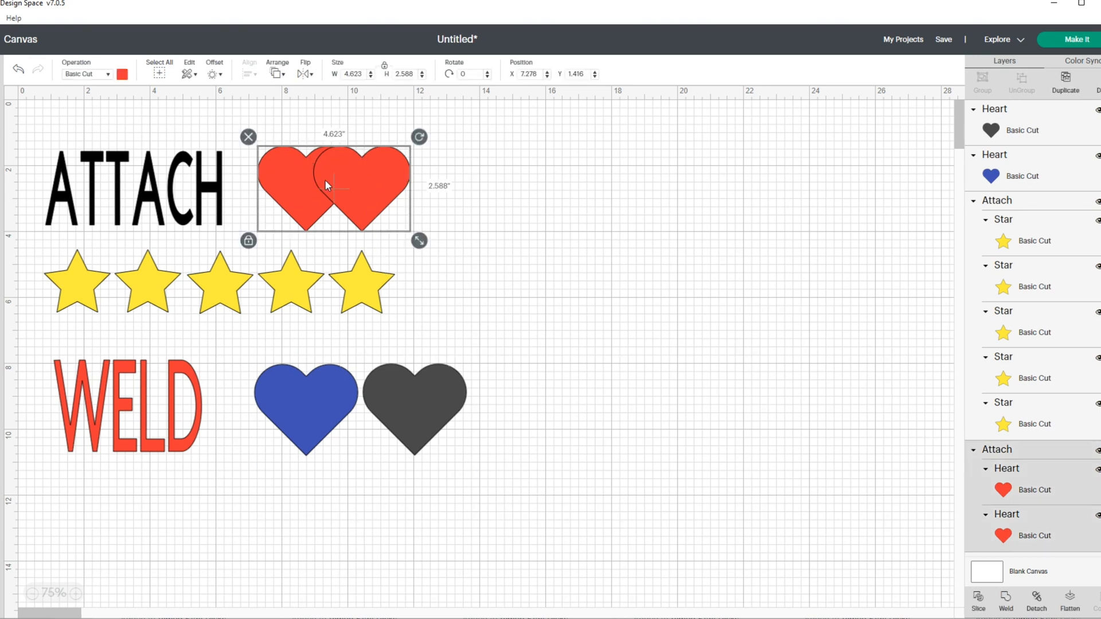
{"action": "left_click", "coordinate": [546, 355]}
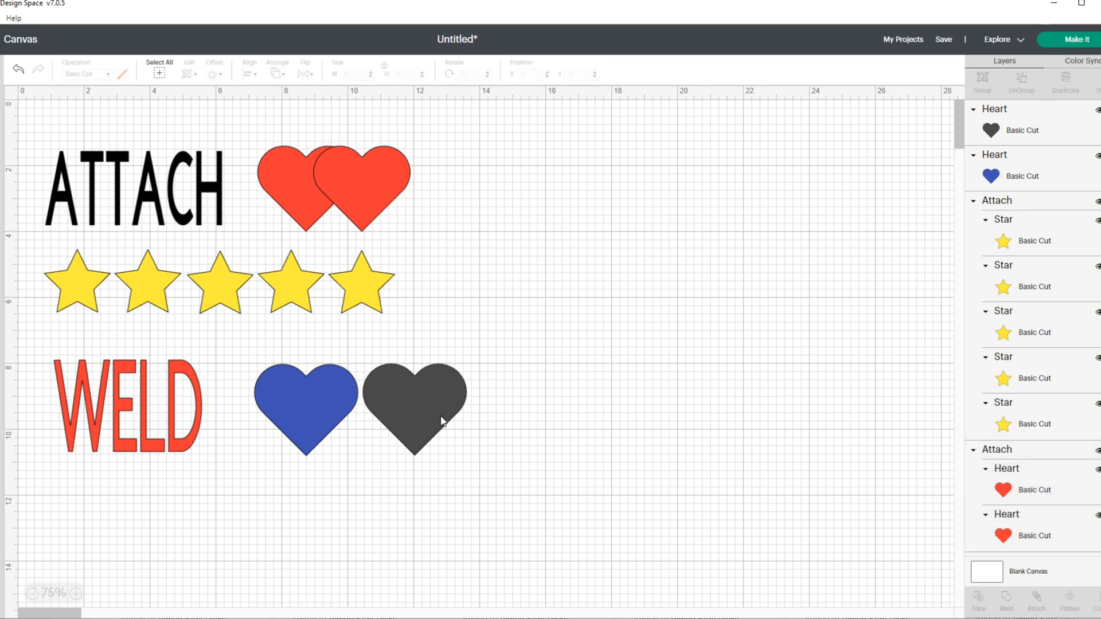
- Move the dark grey heart so it overlaps the blue one and align both hearts to their bottom edges
{"action": "left_click_drag", "start_coordinate": [442, 421], "coordinate": [390, 422]}
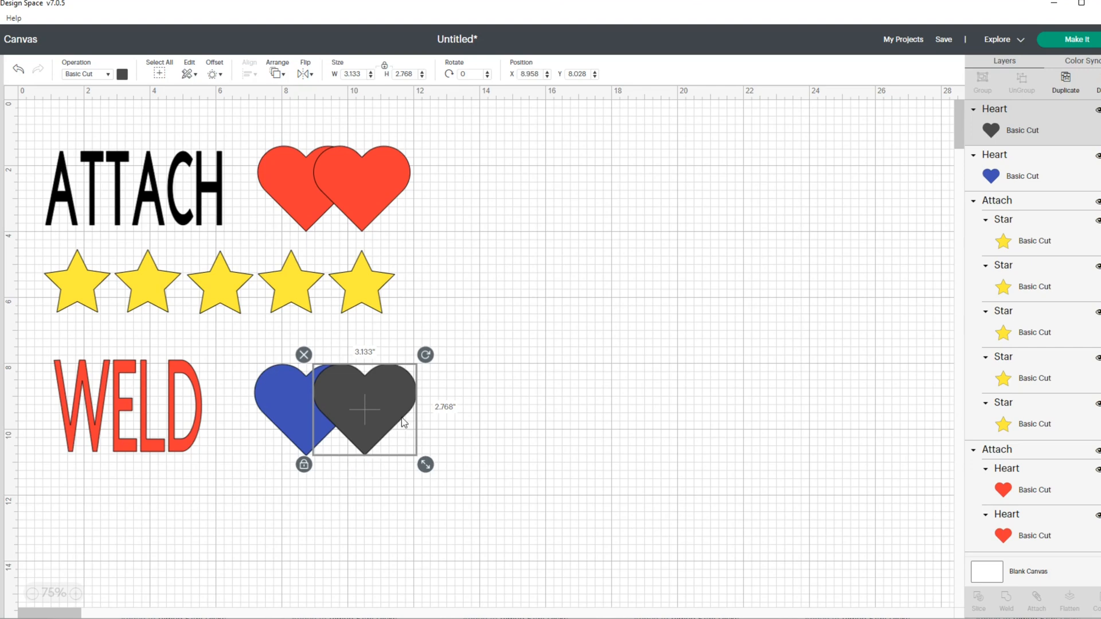
{"action": "left_click", "coordinate": [500, 416]}
{"action": "left_click_drag", "start_coordinate": [246, 363], "coordinate": [442, 453]}
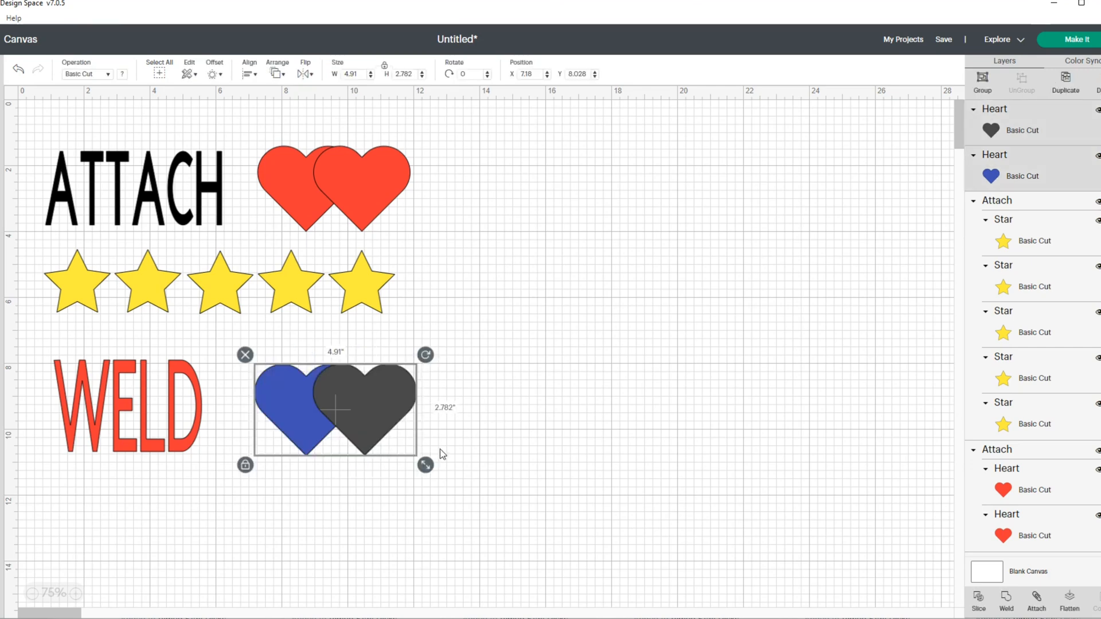
{"action": "left_click", "coordinate": [257, 79]}
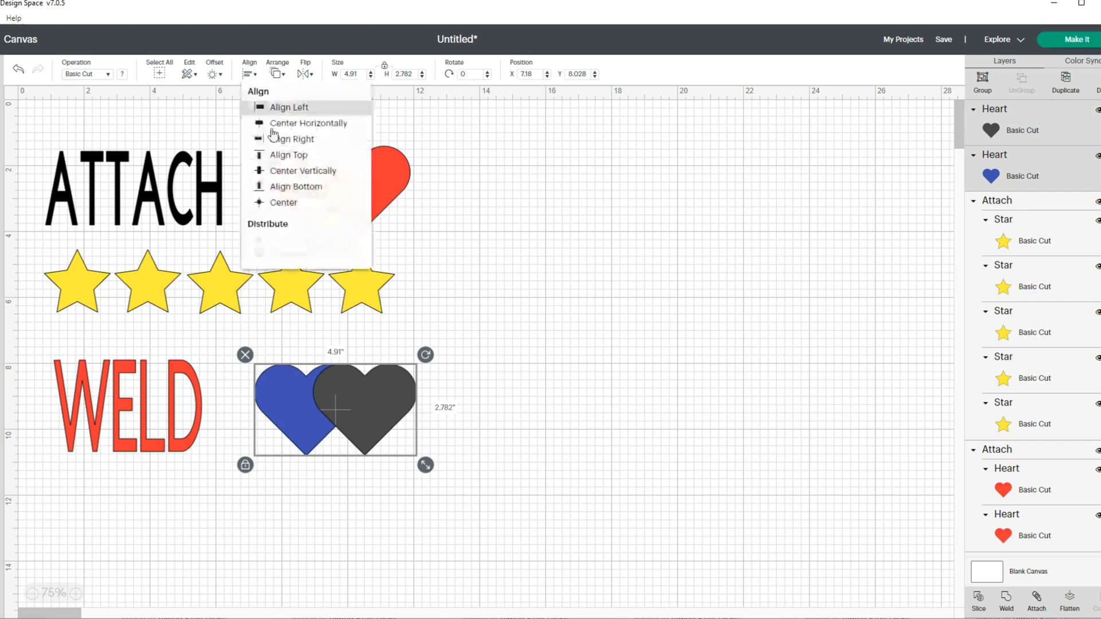
{"action": "left_click", "coordinate": [292, 184]}
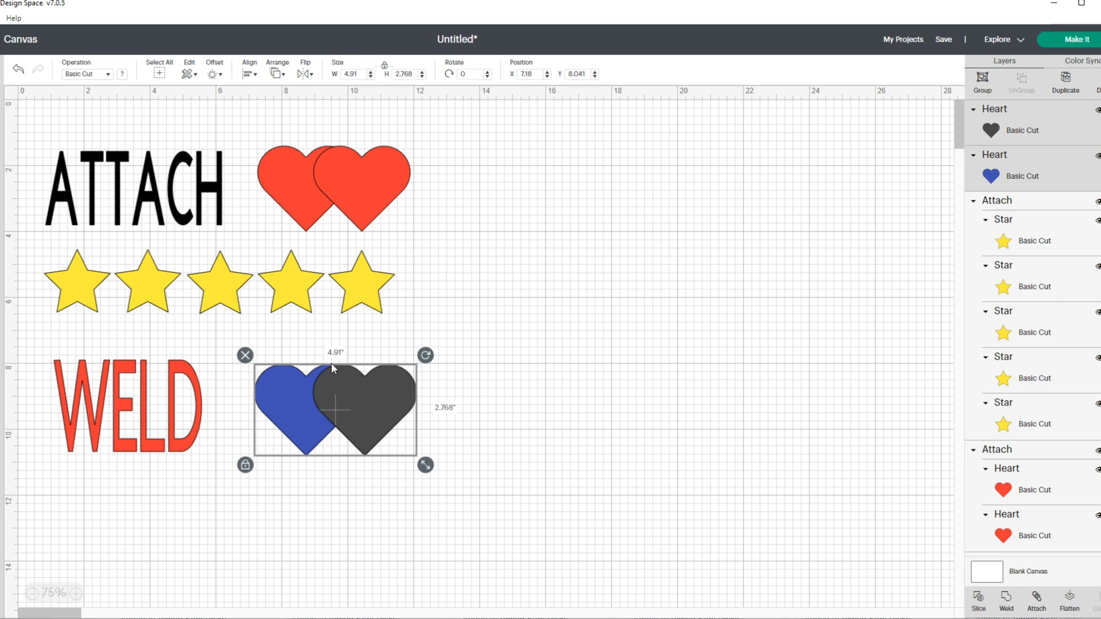
- Weld the two overlapping hearts into one shape and place it level with the WELD text
{"action": "left_click", "coordinate": [1006, 601]}
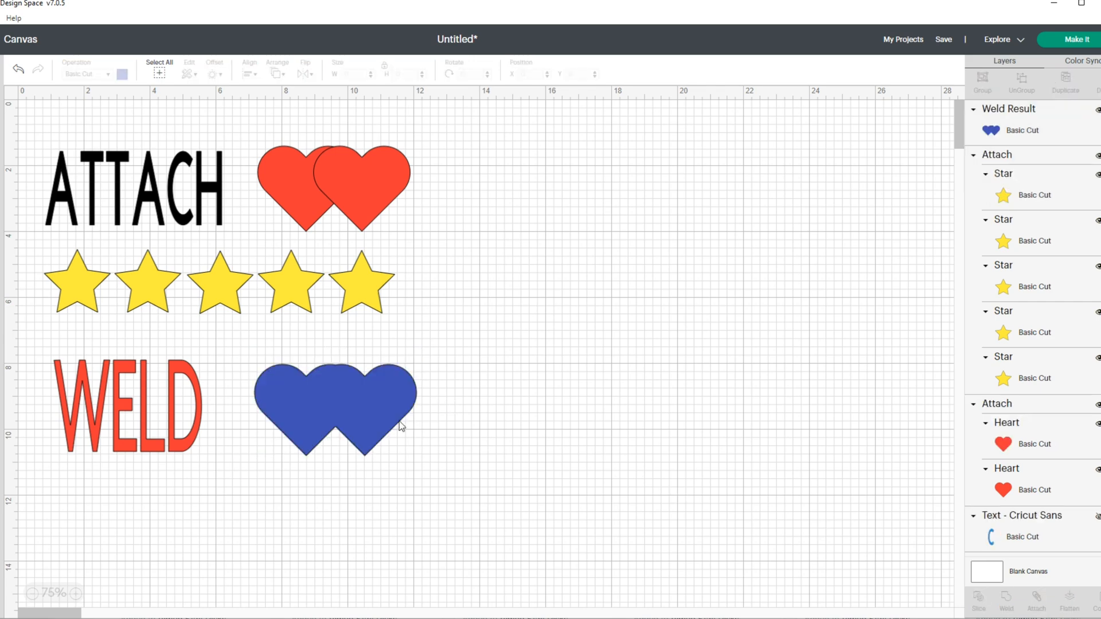
{"action": "mouse_move", "coordinate": [299, 397]}
{"action": "left_mouse_down"}
{"action": "mouse_move", "coordinate": [343, 407]}
{"action": "mouse_move", "coordinate": [311, 411]}
{"action": "left_mouse_up"}
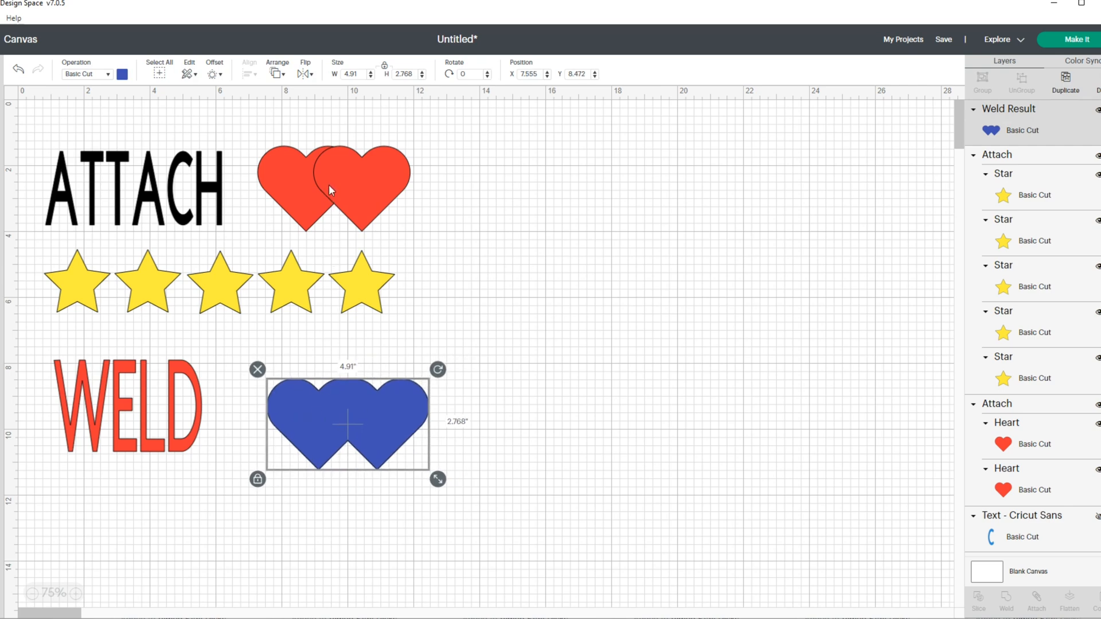
{"action": "left_click_drag", "start_coordinate": [378, 408], "coordinate": [355, 395]}
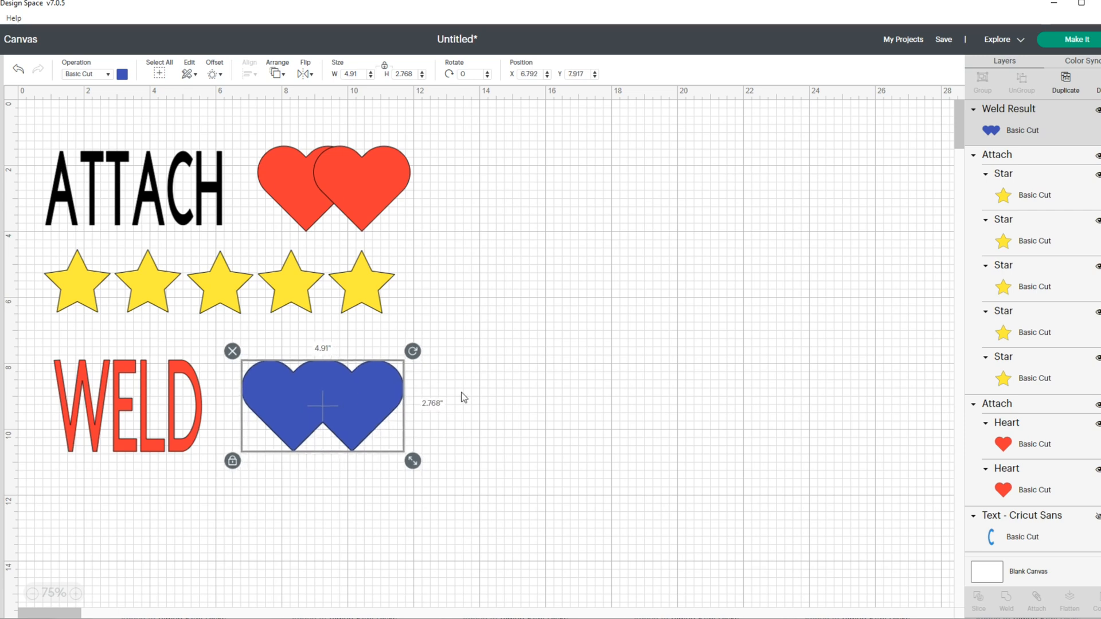
{"action": "left_click", "coordinate": [484, 437]}
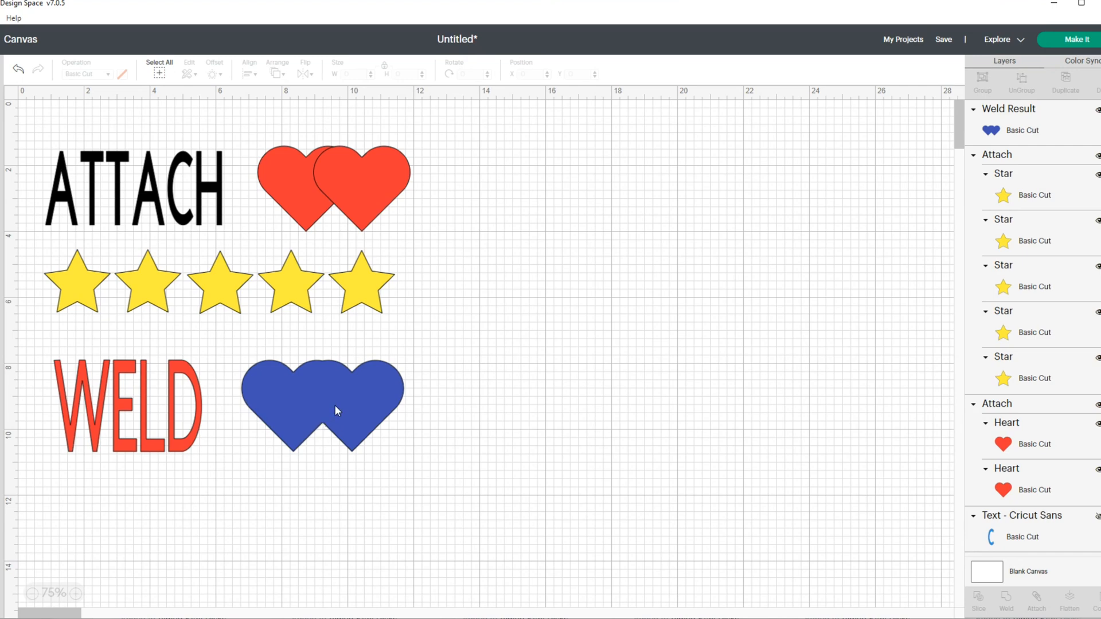
{"action": "left_click", "coordinate": [332, 174]}
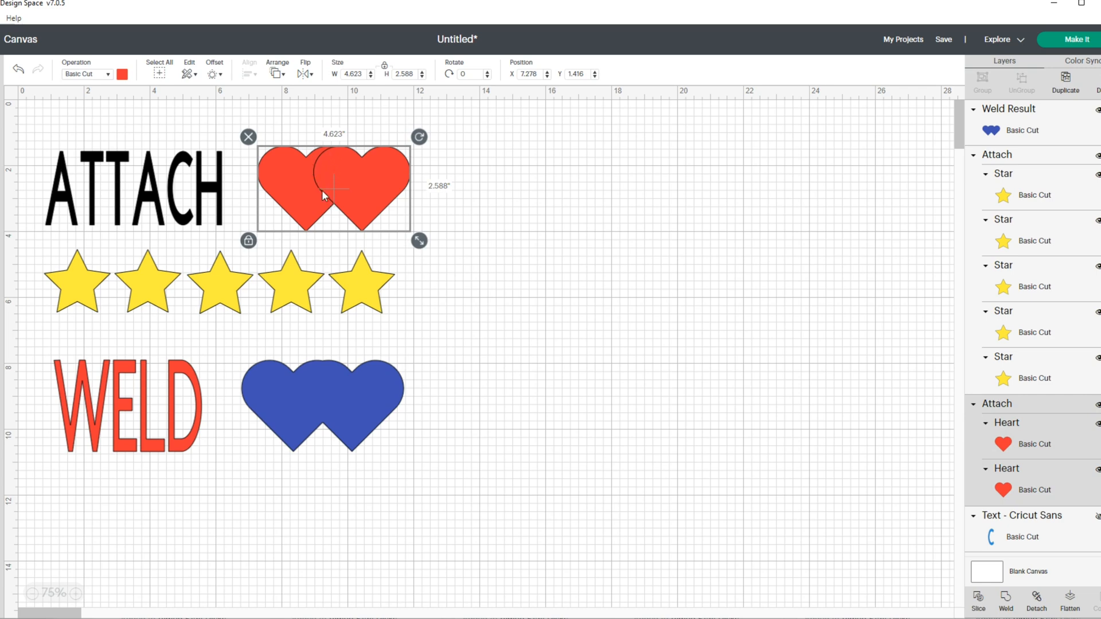
{"action": "left_click", "coordinate": [315, 402]}
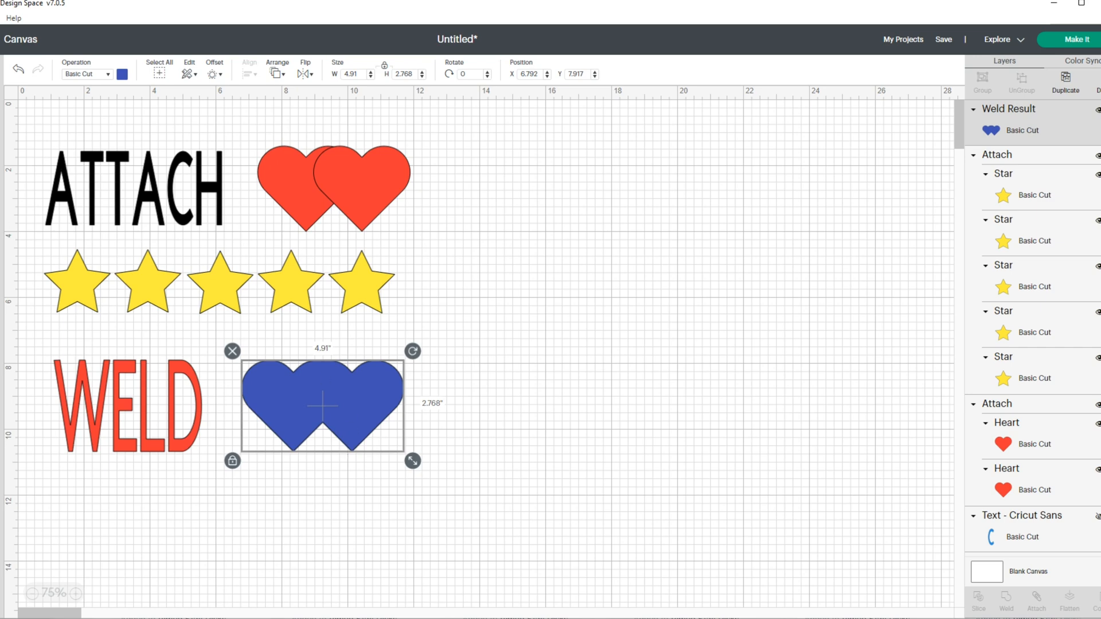
- Add a first name in capitals to the right of the welded hearts, unlock its proportions and enlarge it to about 6.53 × 1.93 in
{"action": "key", "text": "t"}
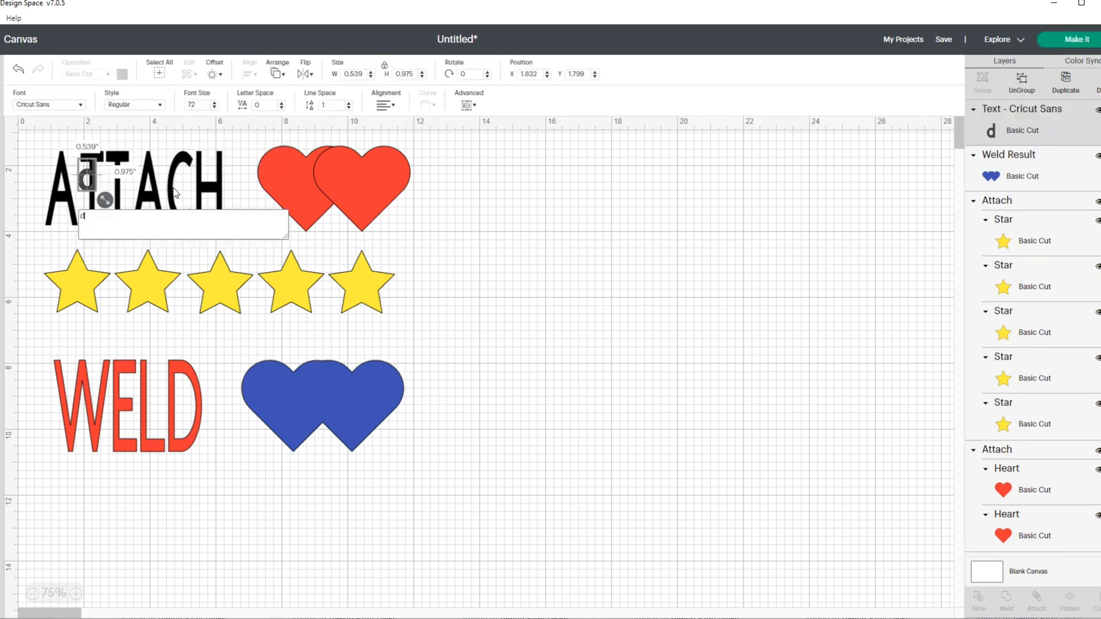
{"action": "type", "text": "DELONDA"}
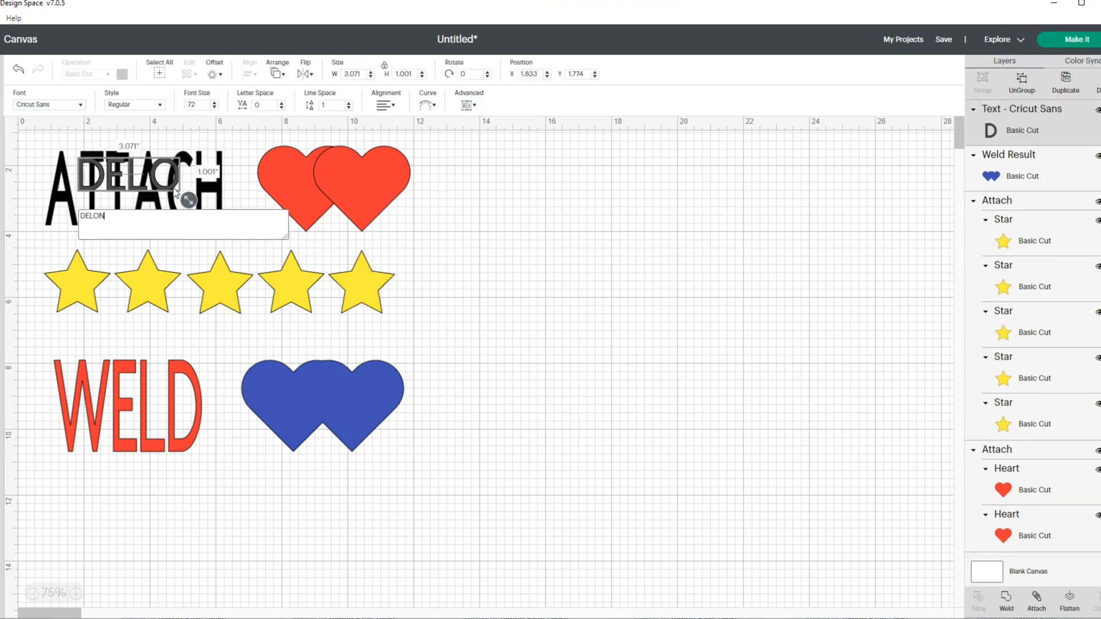
{"action": "left_click", "coordinate": [201, 164]}
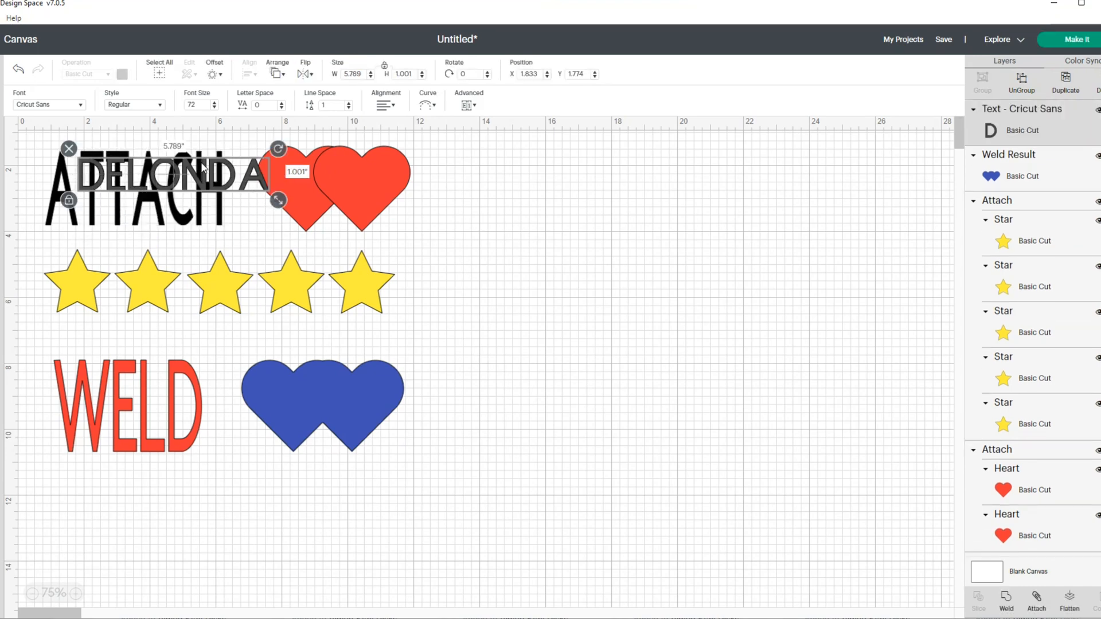
{"action": "left_click", "coordinate": [564, 318]}
{"action": "left_click_drag", "start_coordinate": [172, 164], "coordinate": [599, 390]}
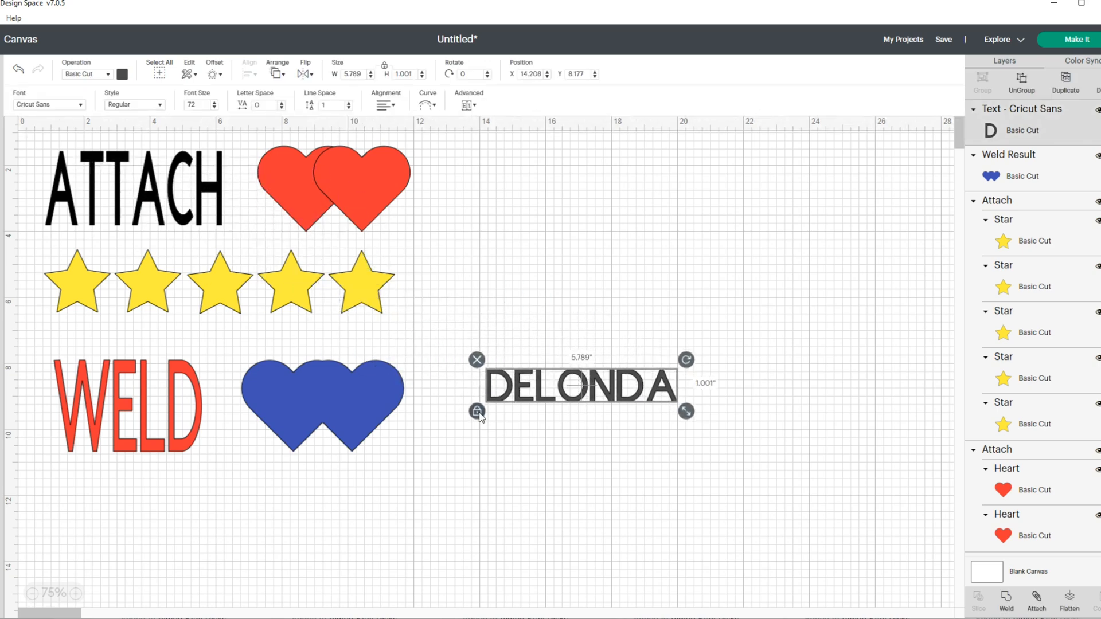
{"action": "left_click", "coordinate": [477, 412]}
{"action": "left_click_drag", "start_coordinate": [687, 412], "coordinate": [715, 449]}
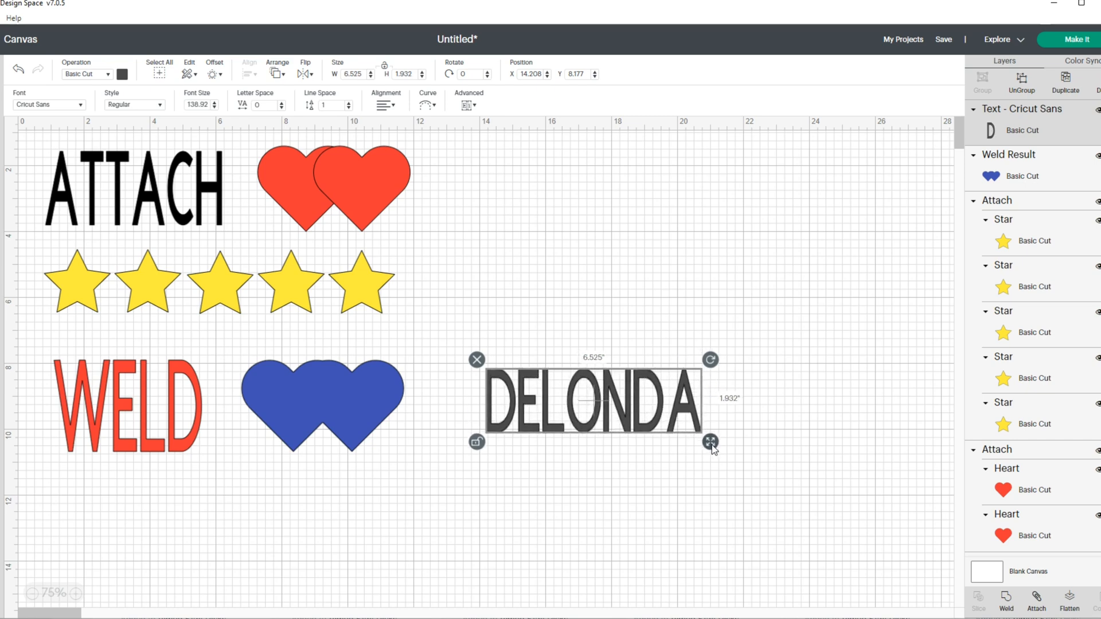
- Search the fonts for JOSEPH and apply the josephsophia font to the name text
{"action": "left_click", "coordinate": [81, 106]}
{"action": "double_click", "coordinate": [654, 77]}
{"action": "type", "text": "JOS"}
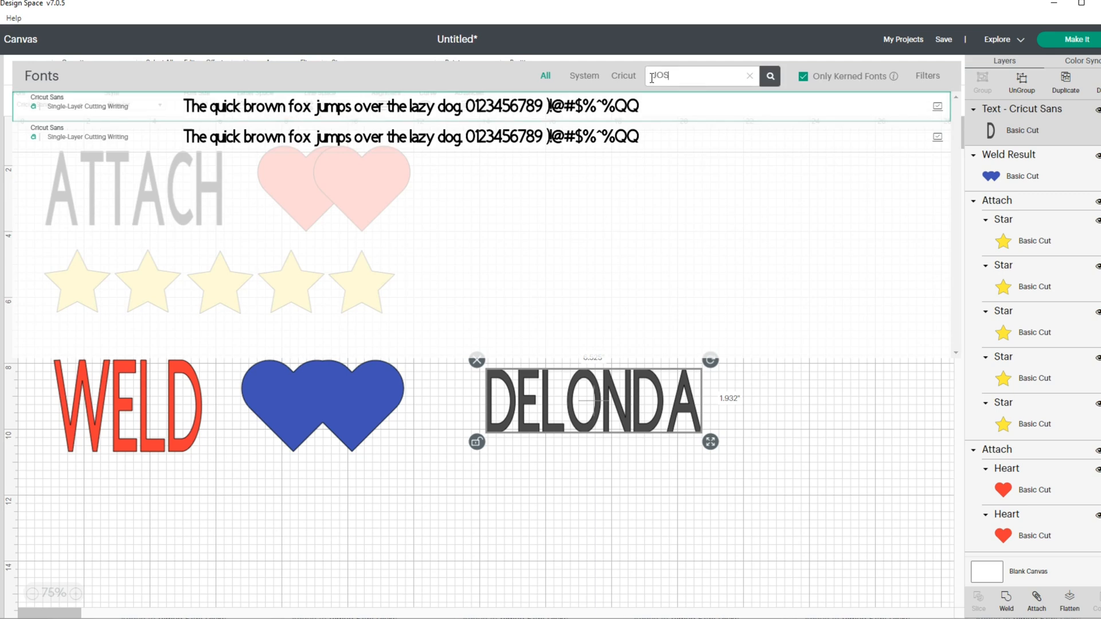
{"action": "type", "text": "EPH"}
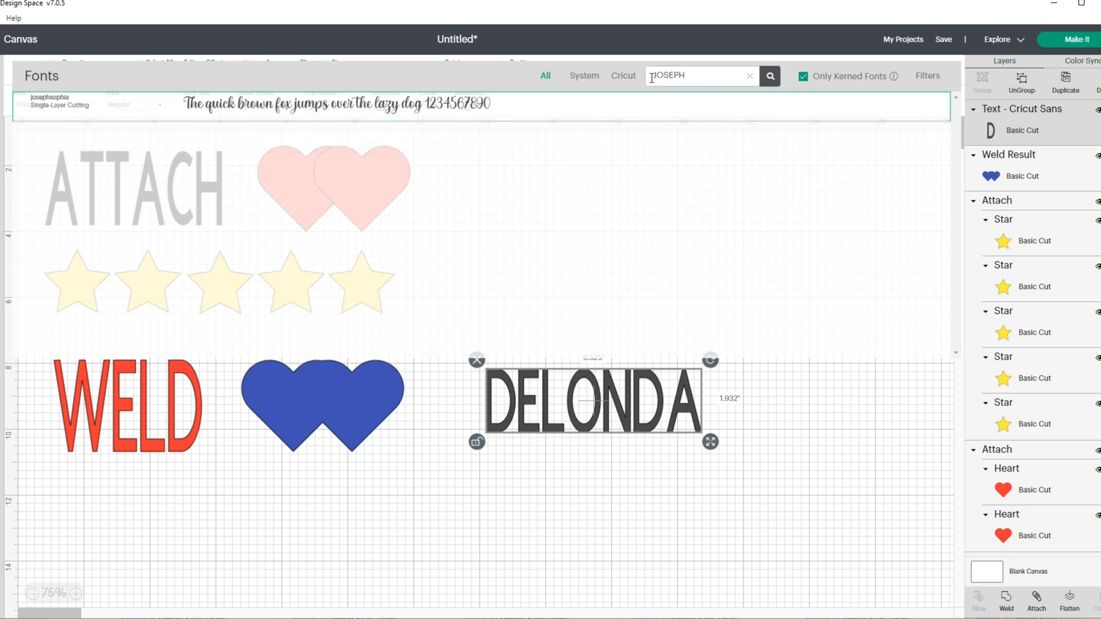
{"action": "left_click", "coordinate": [677, 106]}
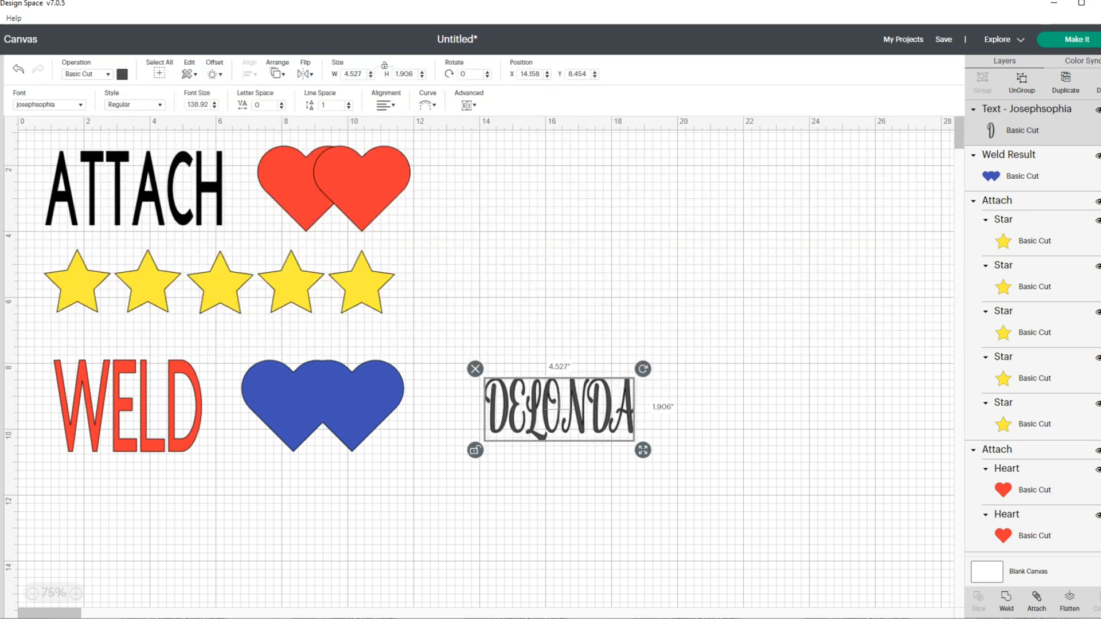
- Replace the all-caps name with a mixed-case one to the right of the welded hearts, enlarged to about 5.61 × 2.13 in
{"action": "left_click", "coordinate": [475, 368]}
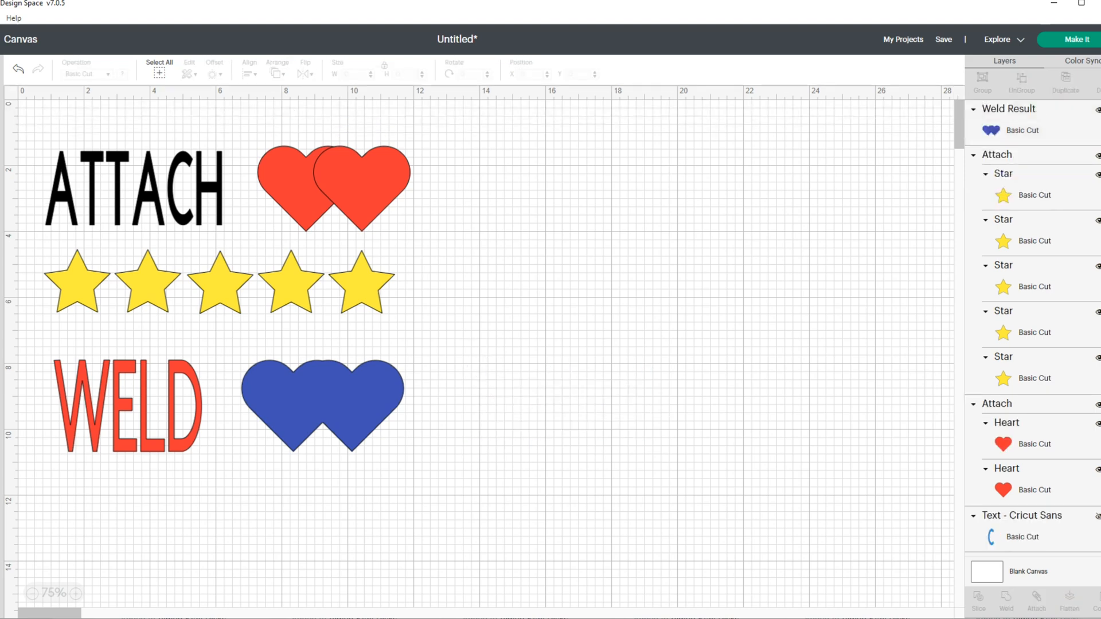
{"action": "left_click", "coordinate": [1, 229]}
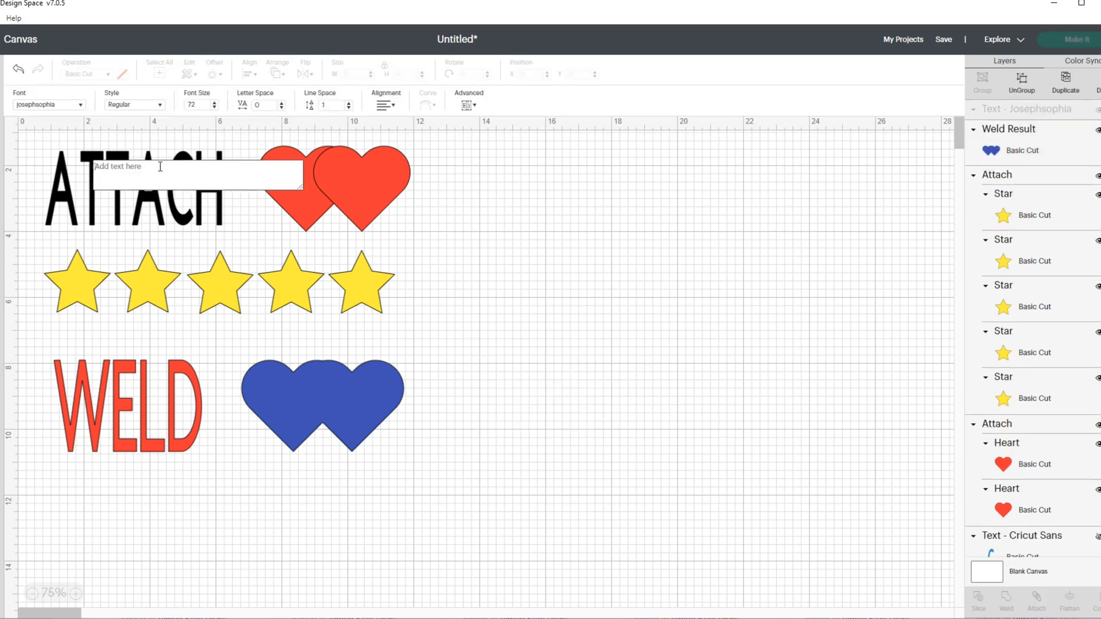
{"action": "type", "text": "D"}
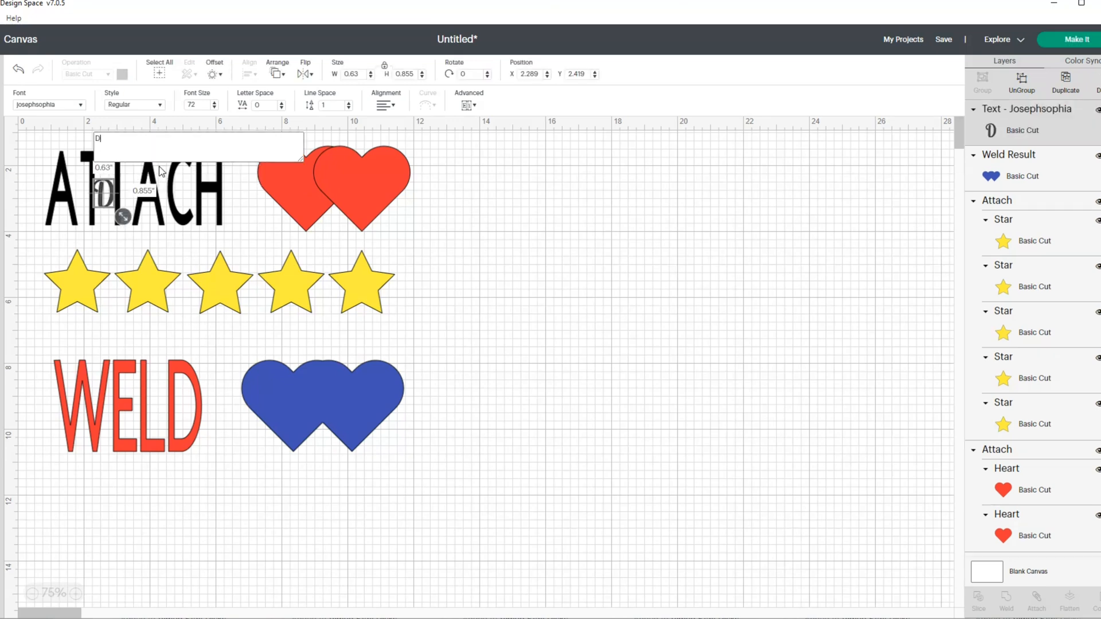
{"action": "type", "text": "elonda"}
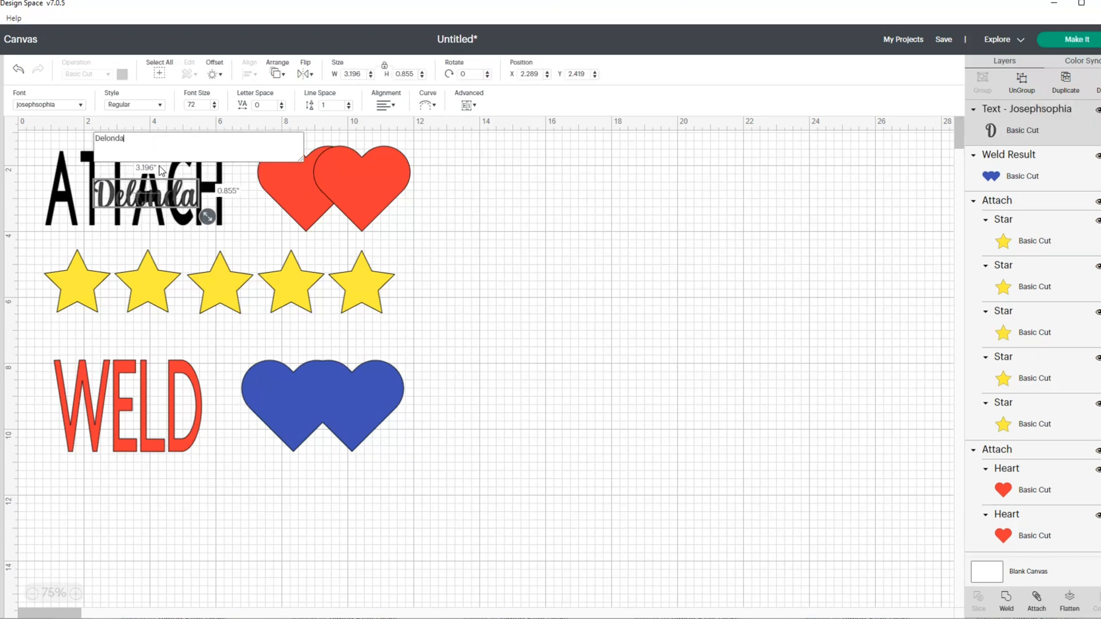
{"action": "left_click", "coordinate": [503, 246]}
{"action": "left_click_drag", "start_coordinate": [173, 197], "coordinate": [653, 441]}
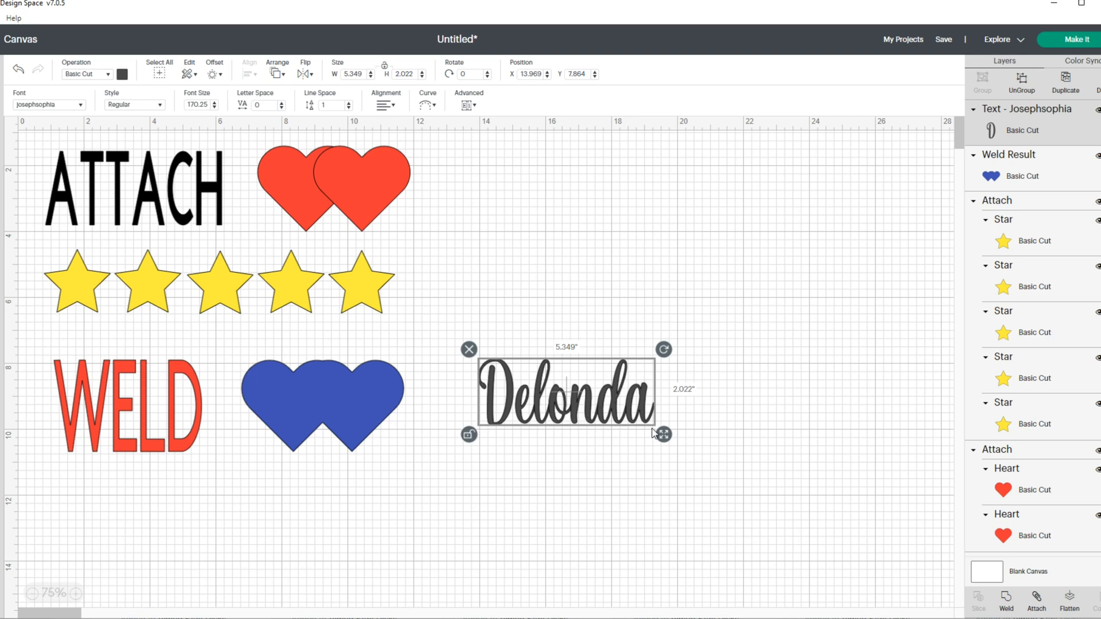
{"action": "left_click_drag", "start_coordinate": [671, 434], "coordinate": [679, 440]}
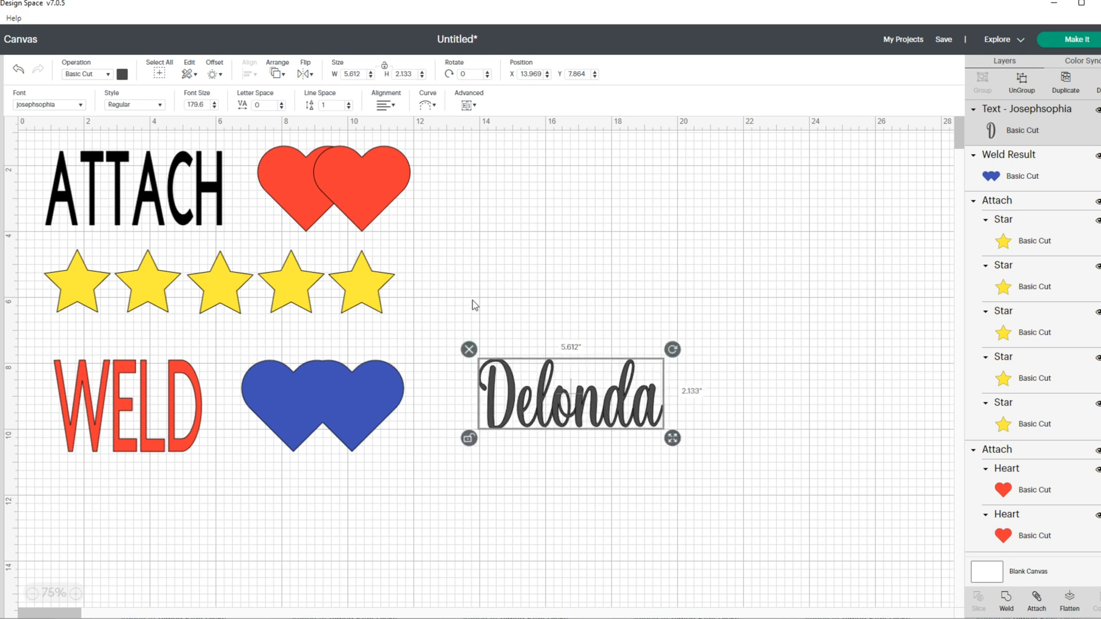
- Recolour the script-font name text dark green
{"action": "left_click", "coordinate": [122, 74]}
{"action": "left_click", "coordinate": [196, 188]}
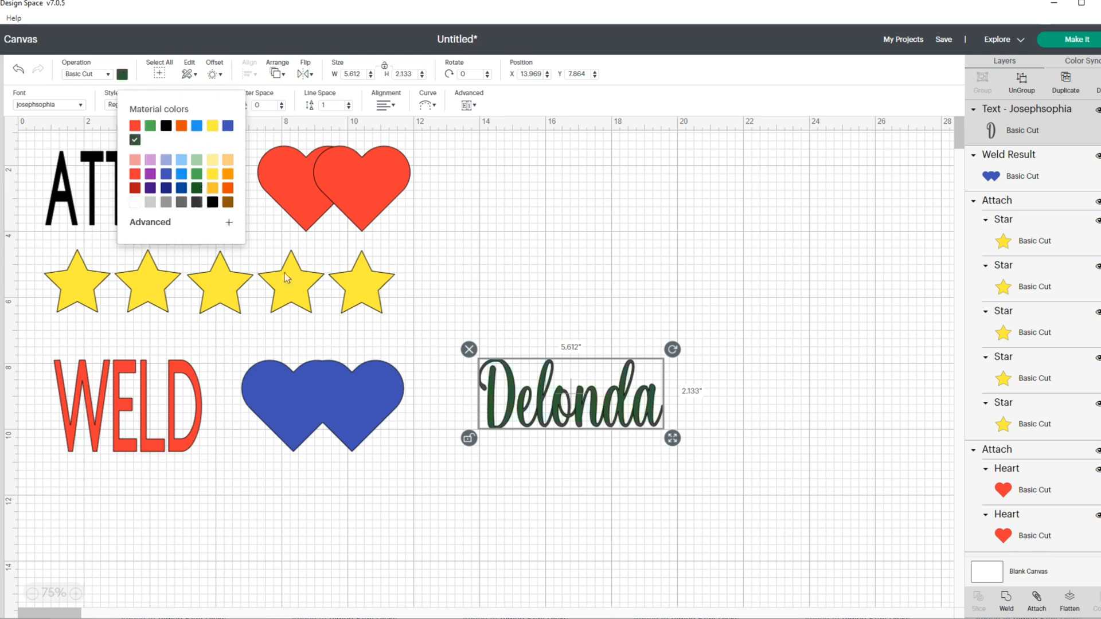
{"action": "left_click", "coordinate": [580, 490]}
- Duplicate the green name, place one copy to the right of the attached red hearts and attach it
{"action": "left_click_drag", "start_coordinate": [601, 416], "coordinate": [563, 198]}
{"action": "left_click", "coordinate": [1065, 83]}
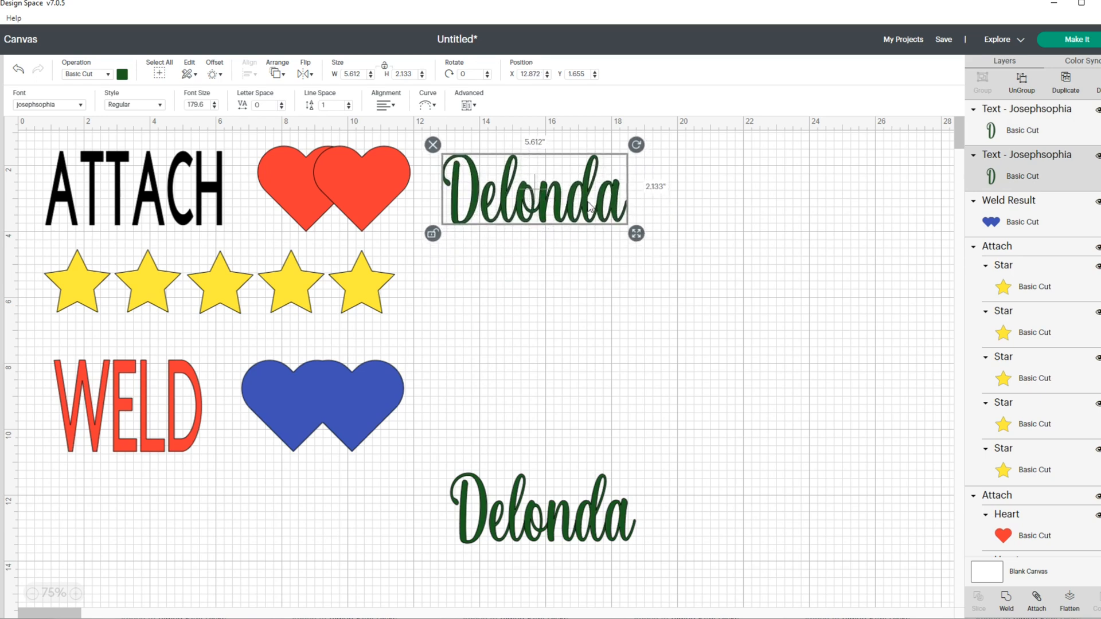
{"action": "left_click", "coordinate": [1038, 602]}
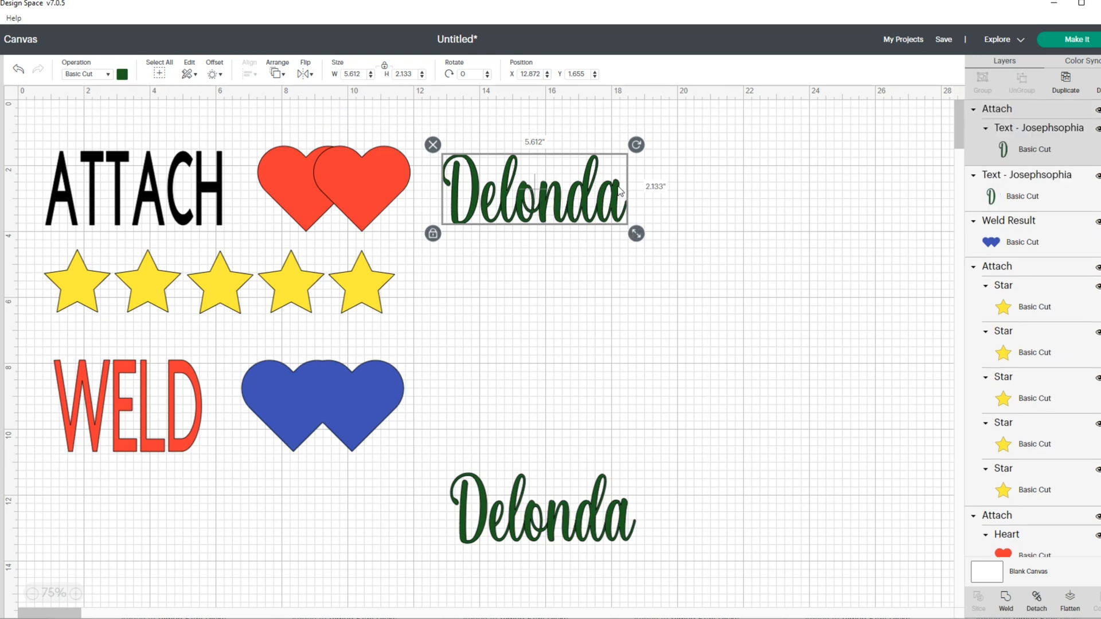
- Hide the canvas gridlines and select the attached name in the ATTACH row
{"action": "left_click", "coordinate": [563, 272]}
{"action": "left_click", "coordinate": [10, 92]}
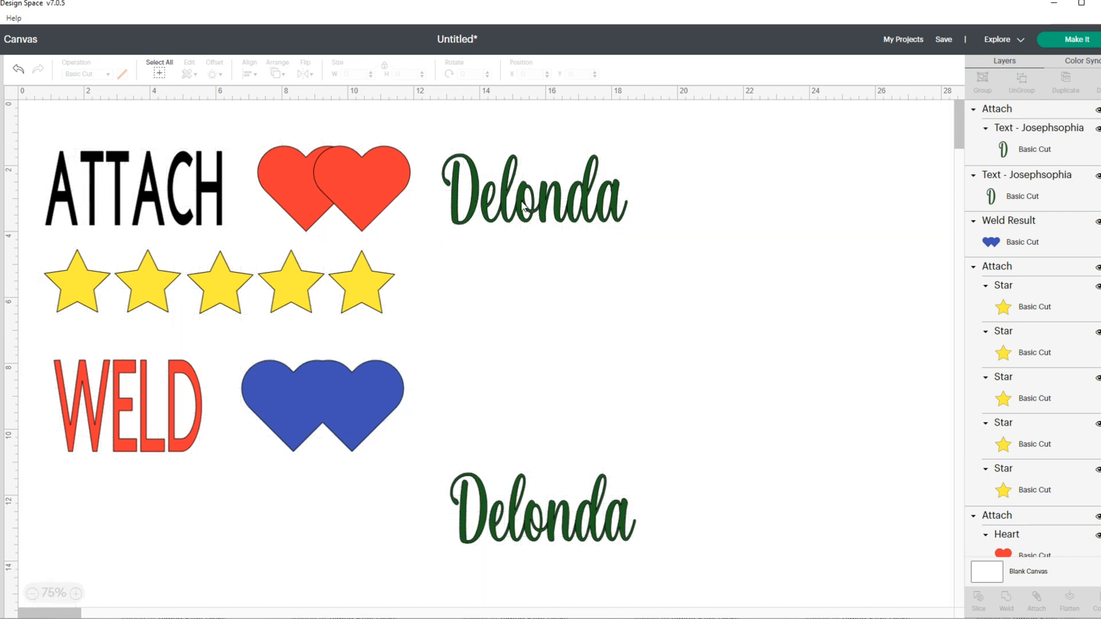
{"action": "left_click", "coordinate": [556, 211]}
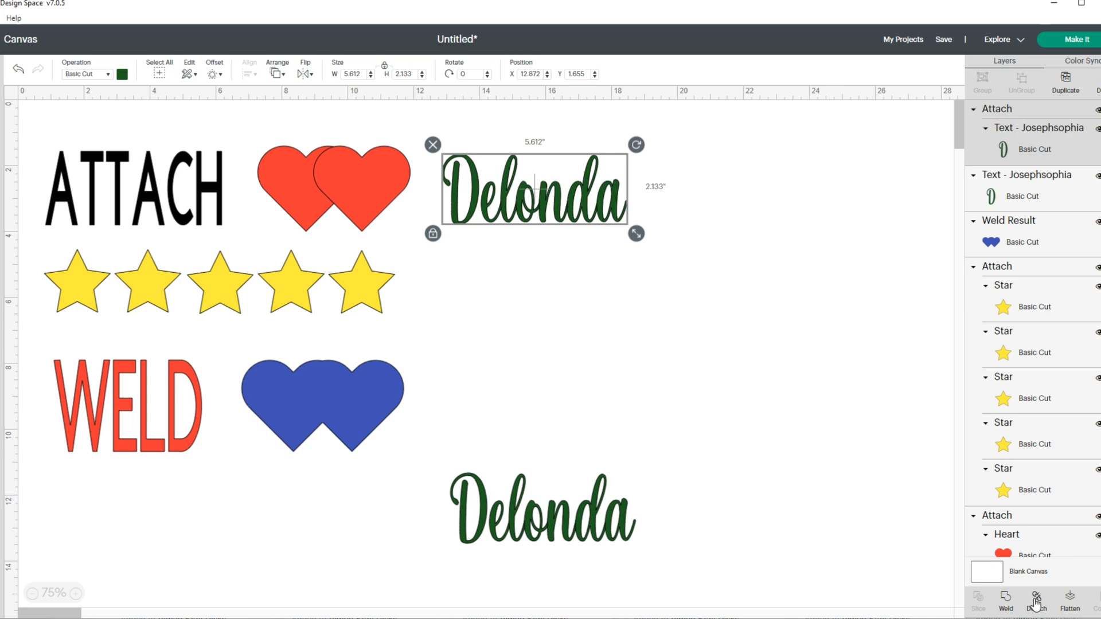
- Place the second name to the right of the welded hearts, enlarged to about 6.05 × 2.30 in, and weld it
{"action": "left_click_drag", "start_coordinate": [555, 532], "coordinate": [551, 425]}
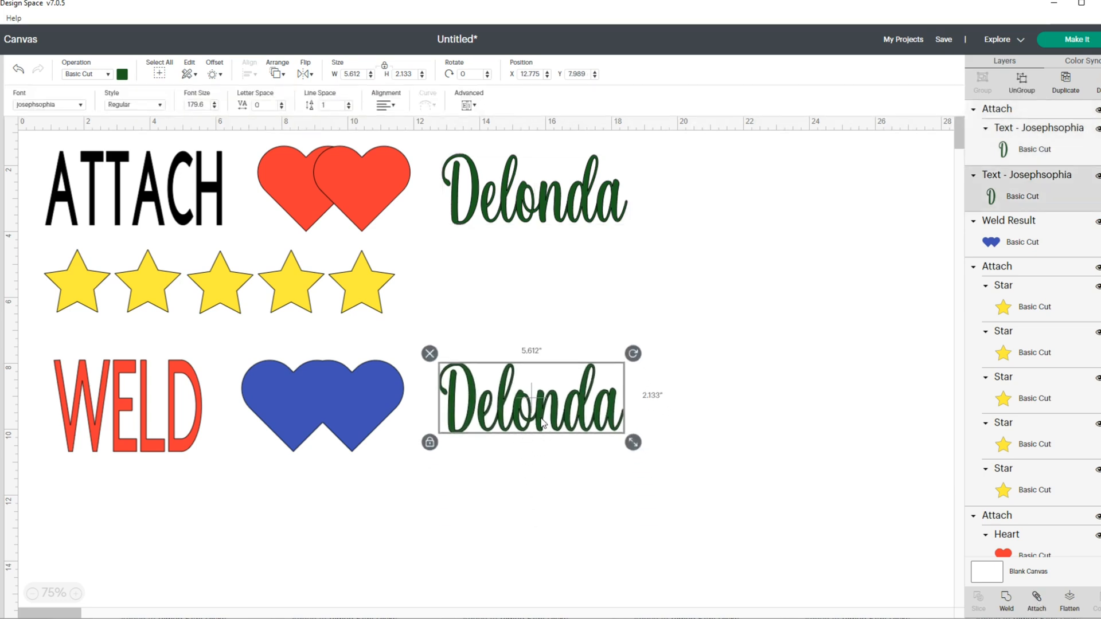
{"action": "left_click_drag", "start_coordinate": [633, 442], "coordinate": [648, 448]}
{"action": "left_click", "coordinate": [620, 478]}
{"action": "left_click", "coordinate": [612, 430]}
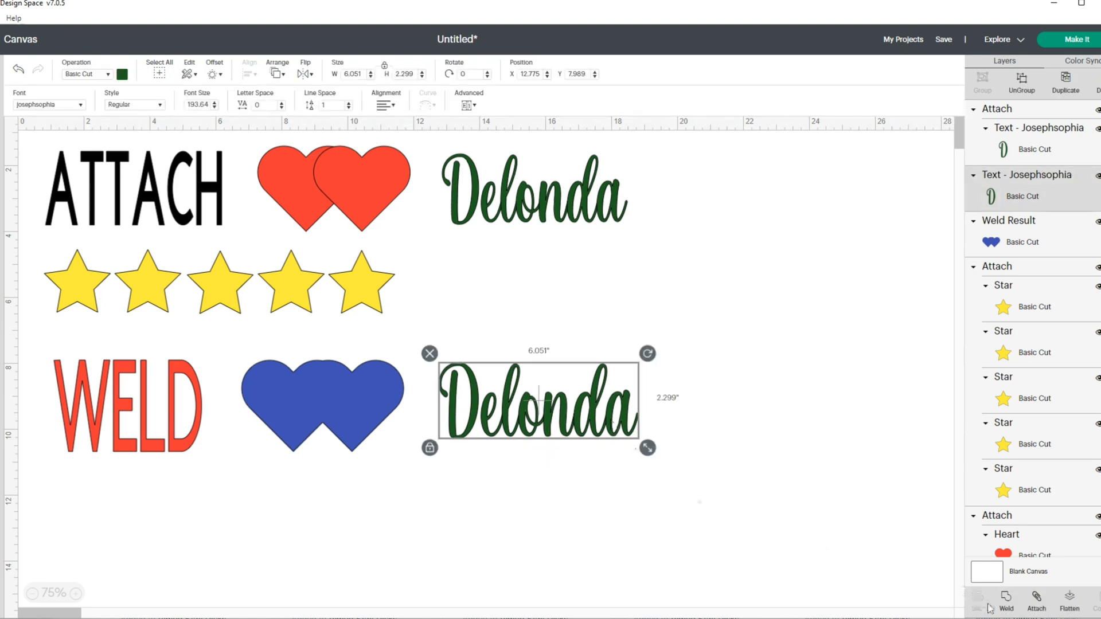
{"action": "left_click", "coordinate": [1006, 599]}
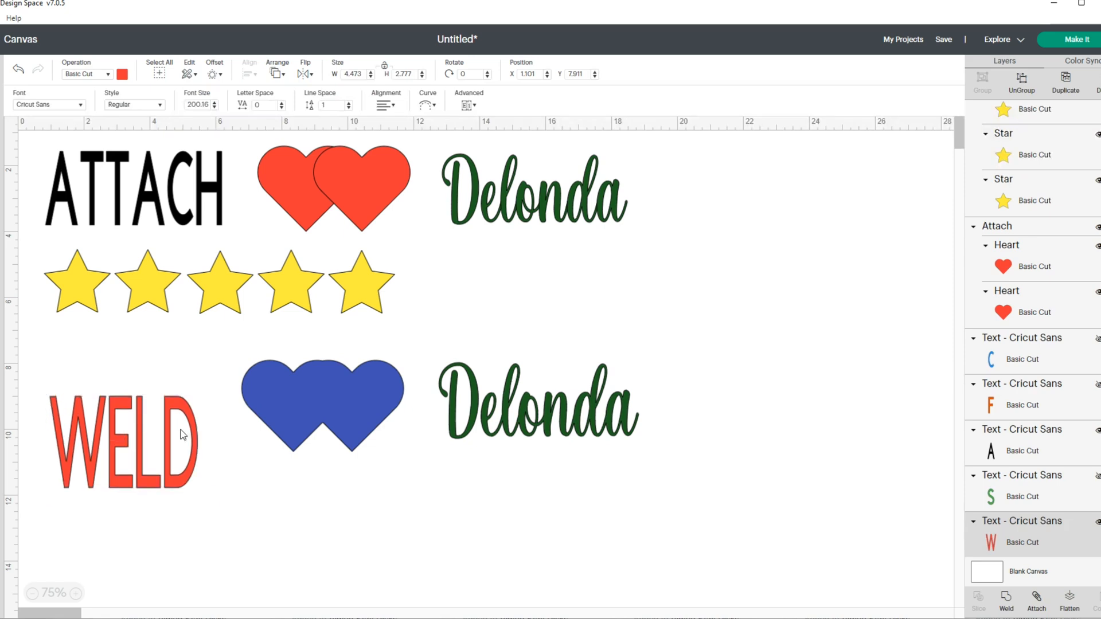
- Move the welded hearts and welded name down level with the WELD text, and recolour the welded name dark blue
{"action": "left_click", "coordinate": [328, 431]}
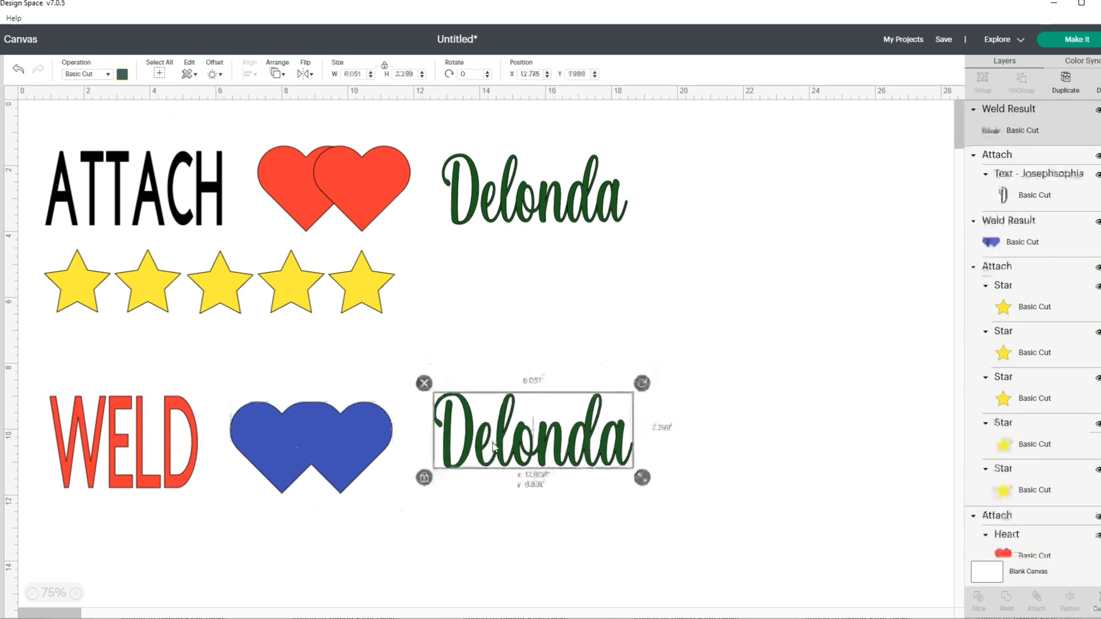
{"action": "left_click_drag", "start_coordinate": [494, 447], "coordinate": [474, 466]}
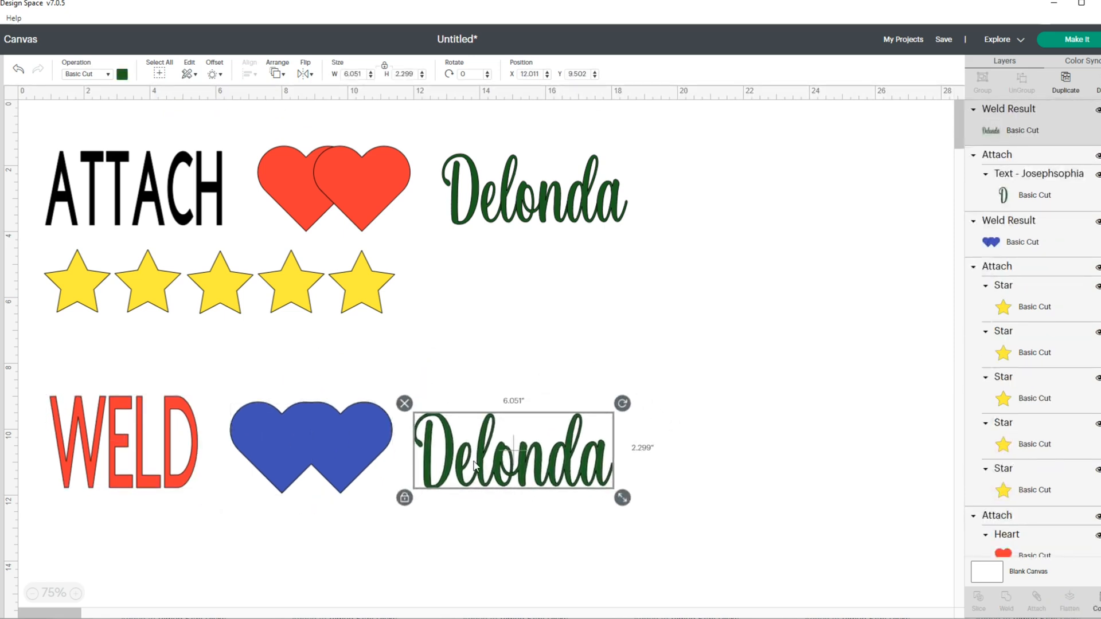
{"action": "left_click", "coordinate": [122, 75]}
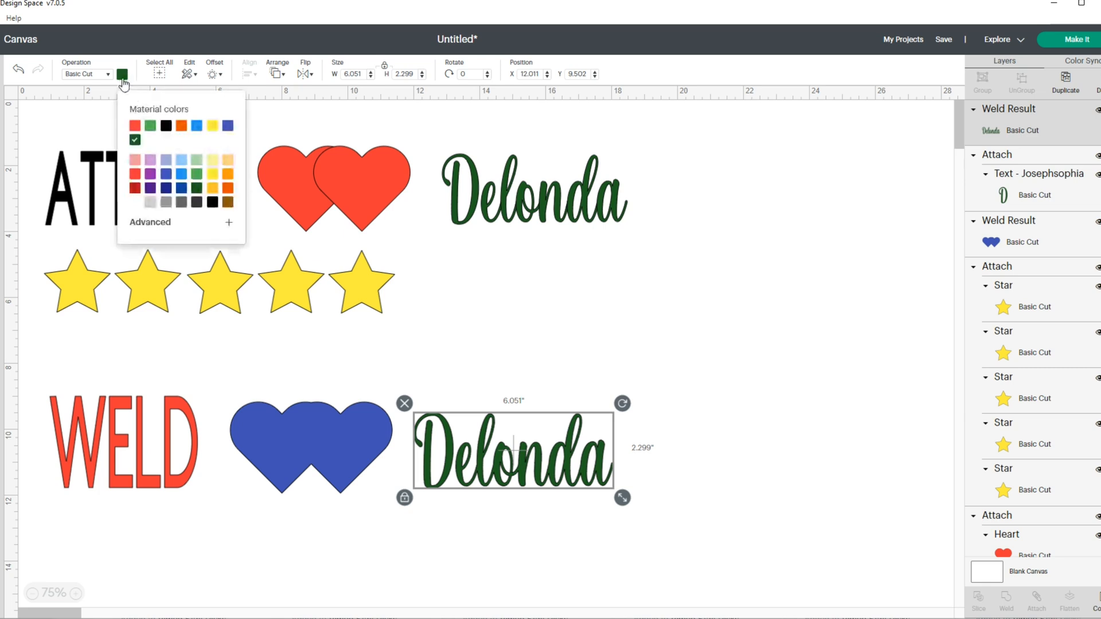
{"action": "left_click", "coordinate": [181, 189]}
- Recolour the attached name in the ATTACH row red
{"action": "left_click", "coordinate": [529, 194]}
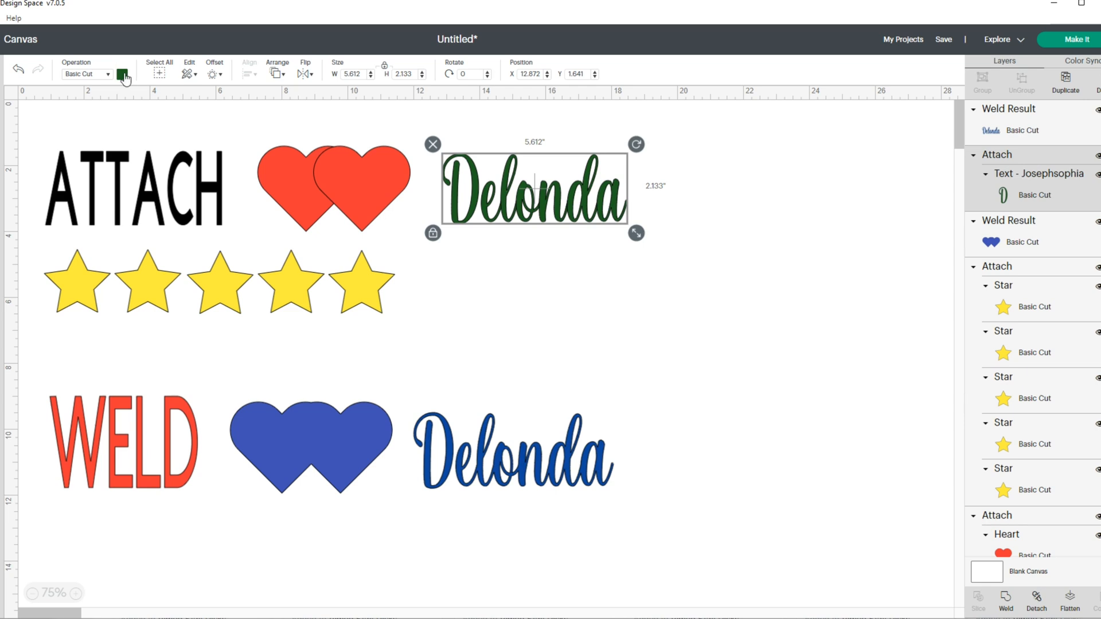
{"action": "left_click", "coordinate": [122, 74]}
{"action": "left_click", "coordinate": [133, 132]}
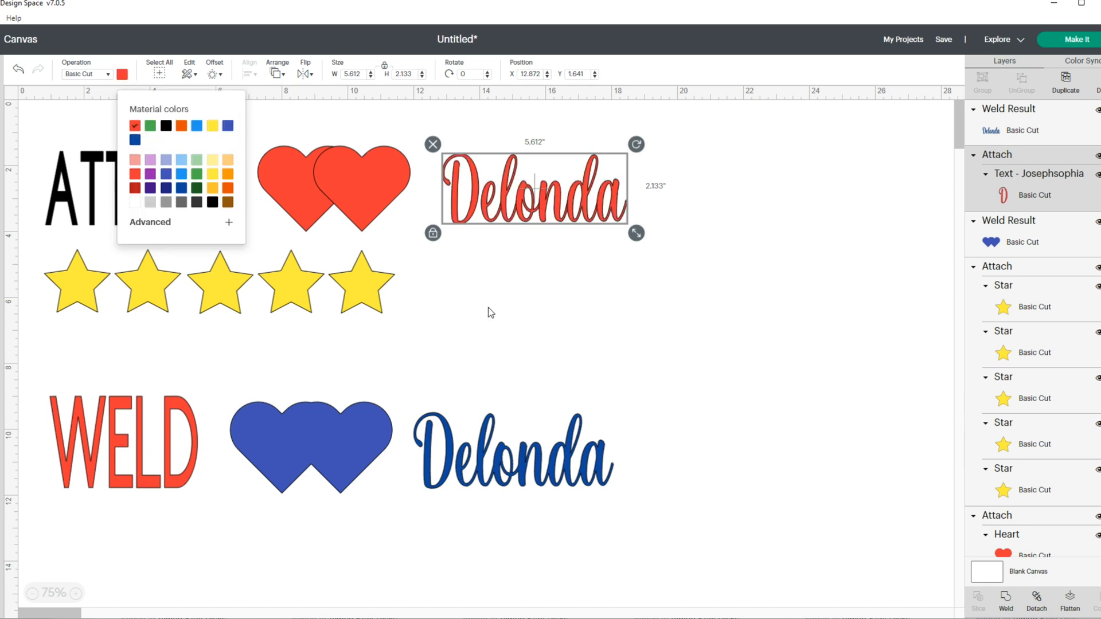
{"action": "left_click", "coordinate": [457, 307]}
- Recolour the attached row of stars red and move it to the right of the name in the ATTACH row
{"action": "left_click", "coordinate": [331, 296]}
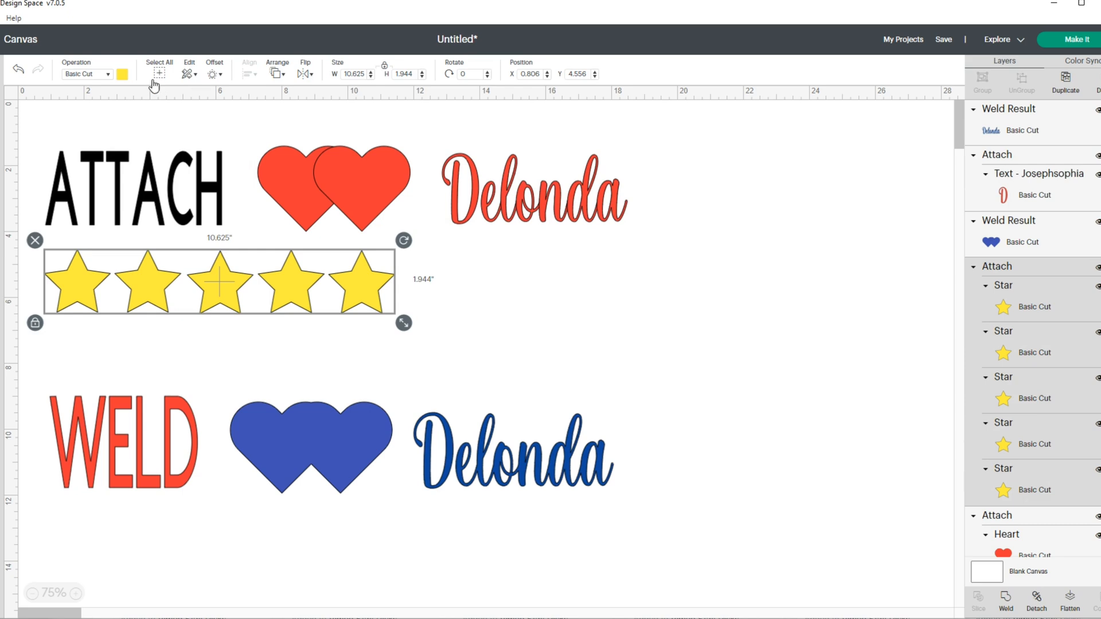
{"action": "left_click", "coordinate": [122, 74]}
{"action": "left_click", "coordinate": [135, 125]}
{"action": "left_click_drag", "start_coordinate": [310, 290], "coordinate": [926, 193]}
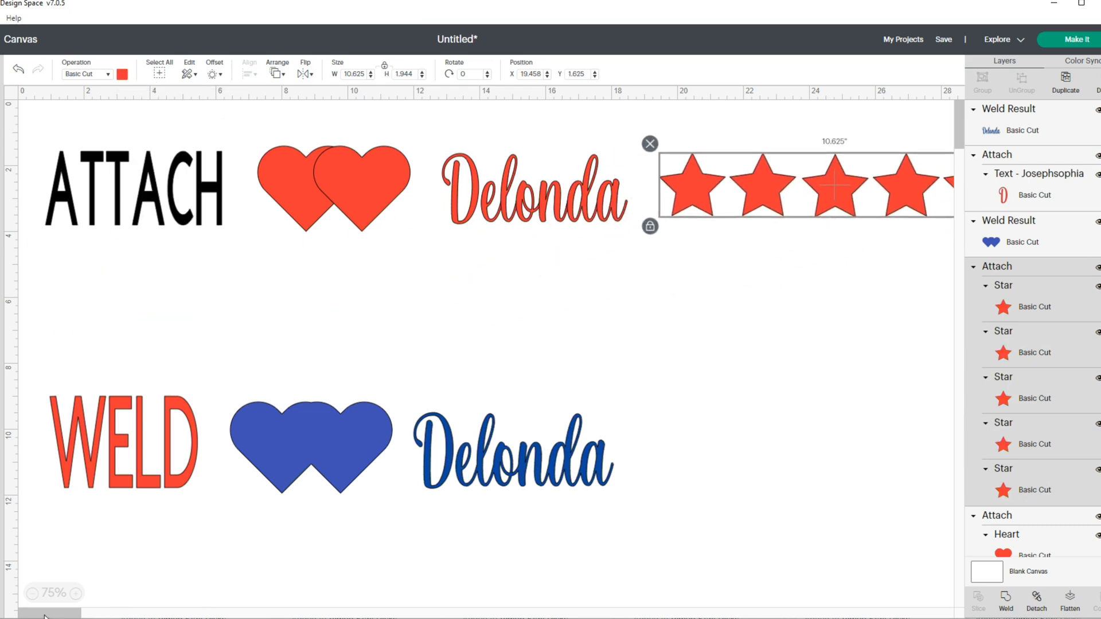
{"action": "left_click", "coordinate": [33, 594]}
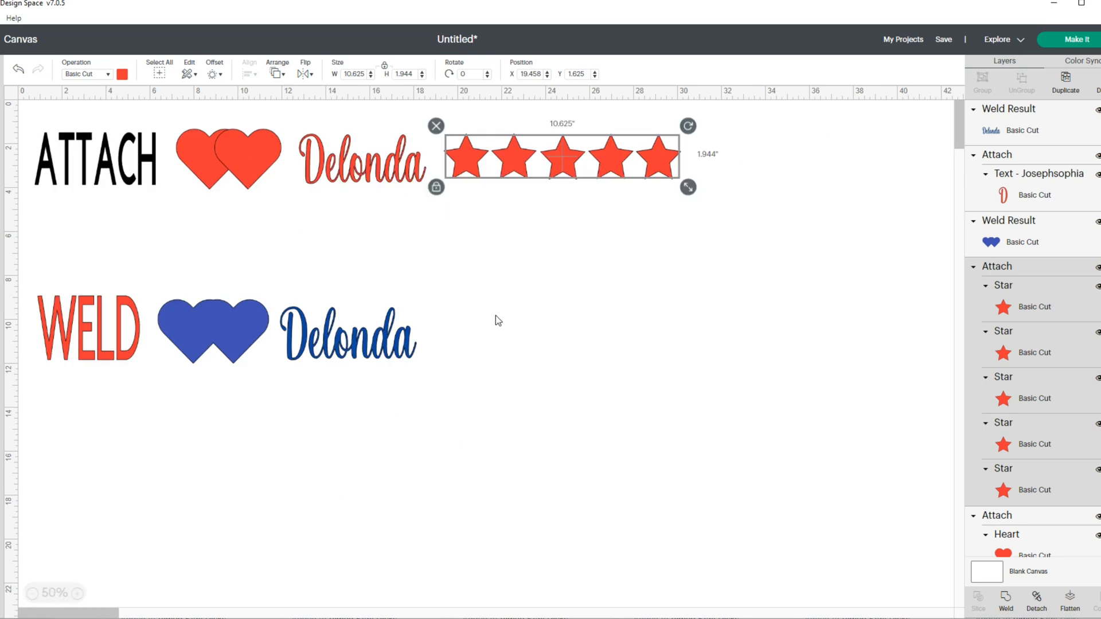
- Recolour the ATTACH text red and the WELD text blue to match their example shapes
{"action": "left_click", "coordinate": [104, 171]}
{"action": "left_click", "coordinate": [123, 75]}
{"action": "left_click", "coordinate": [138, 165]}
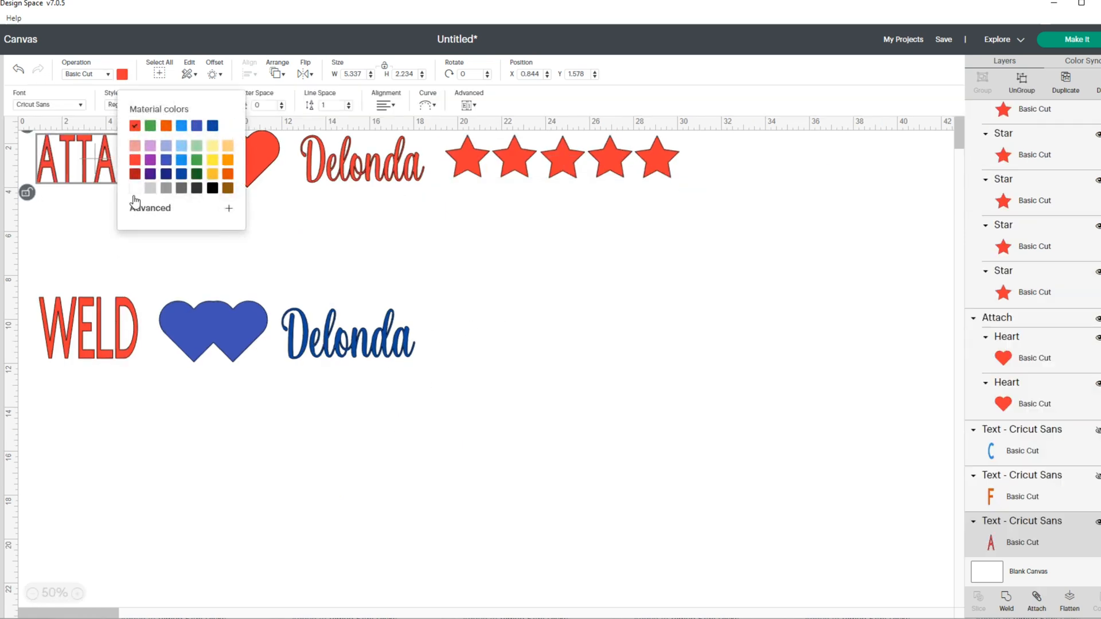
{"action": "left_click", "coordinate": [97, 345]}
{"action": "left_click", "coordinate": [122, 74]}
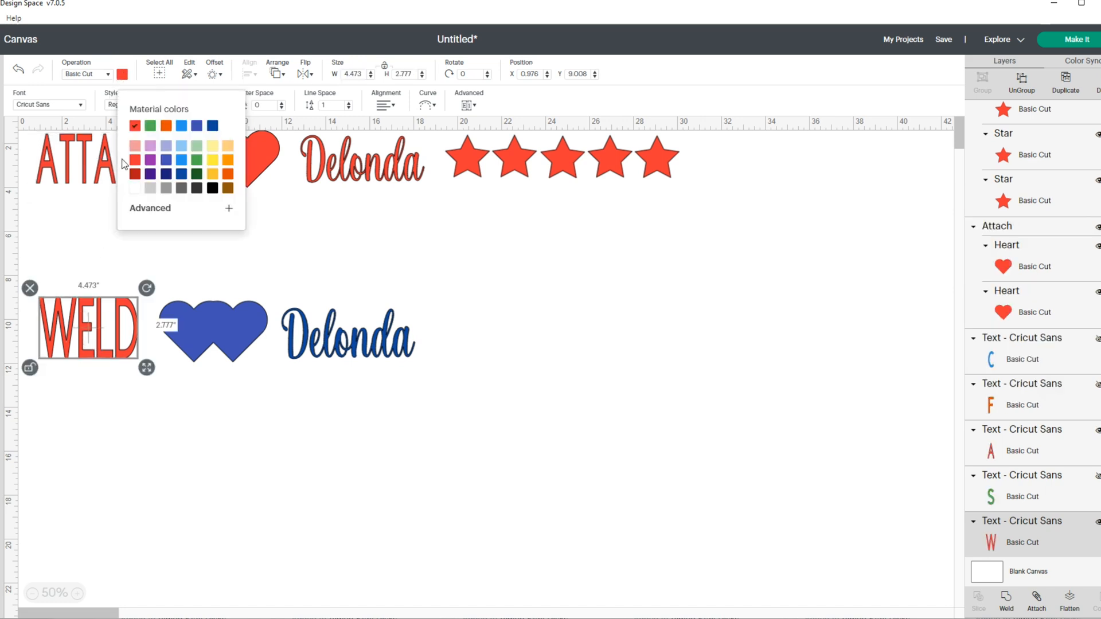
{"action": "left_click", "coordinate": [199, 131]}
{"action": "left_click", "coordinate": [330, 292]}
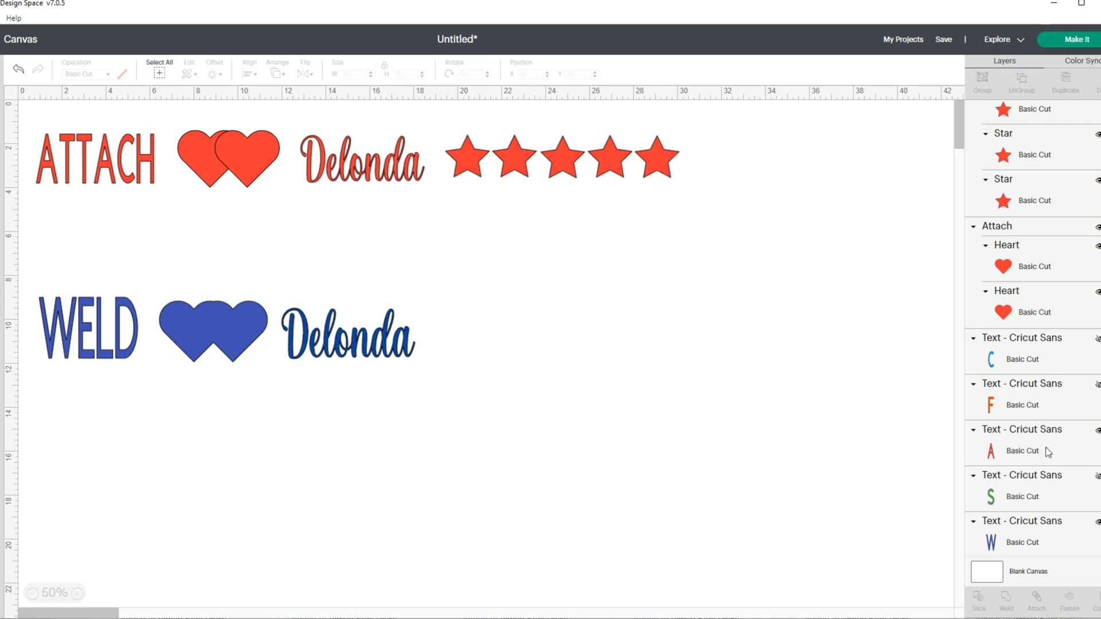
- Unhide the FLATTEN text, raise its layer above the star and heart layers and place it below the WELD text
{"action": "left_click", "coordinate": [1097, 385]}
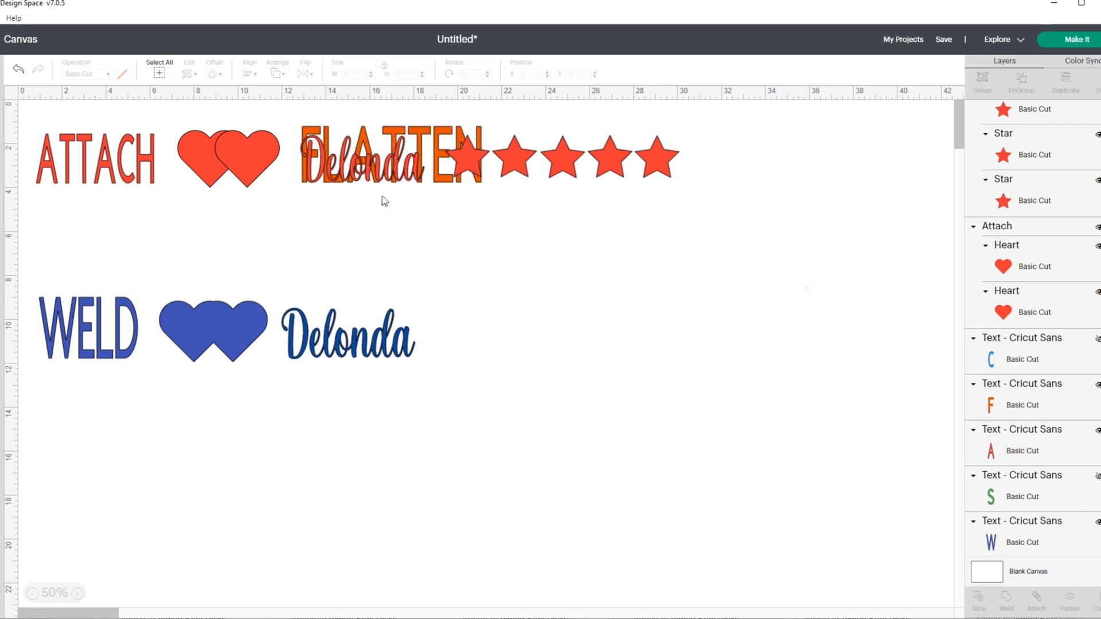
{"action": "left_click_drag", "start_coordinate": [456, 155], "coordinate": [453, 183]}
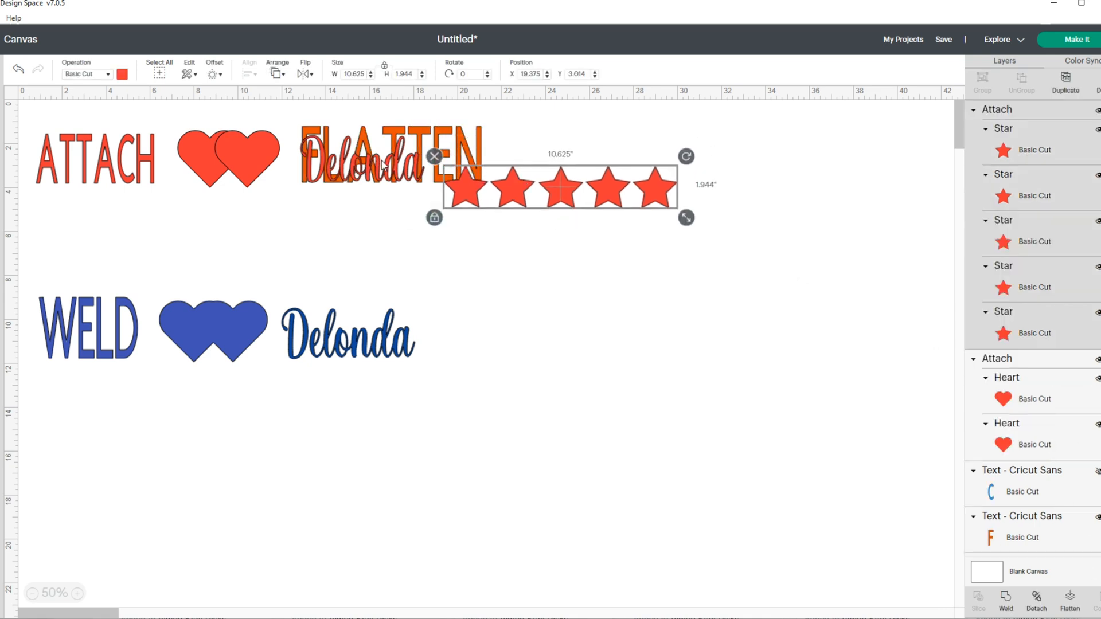
{"action": "left_click_drag", "start_coordinate": [1042, 535], "coordinate": [1004, 161]}
{"action": "left_click_drag", "start_coordinate": [478, 170], "coordinate": [214, 473]}
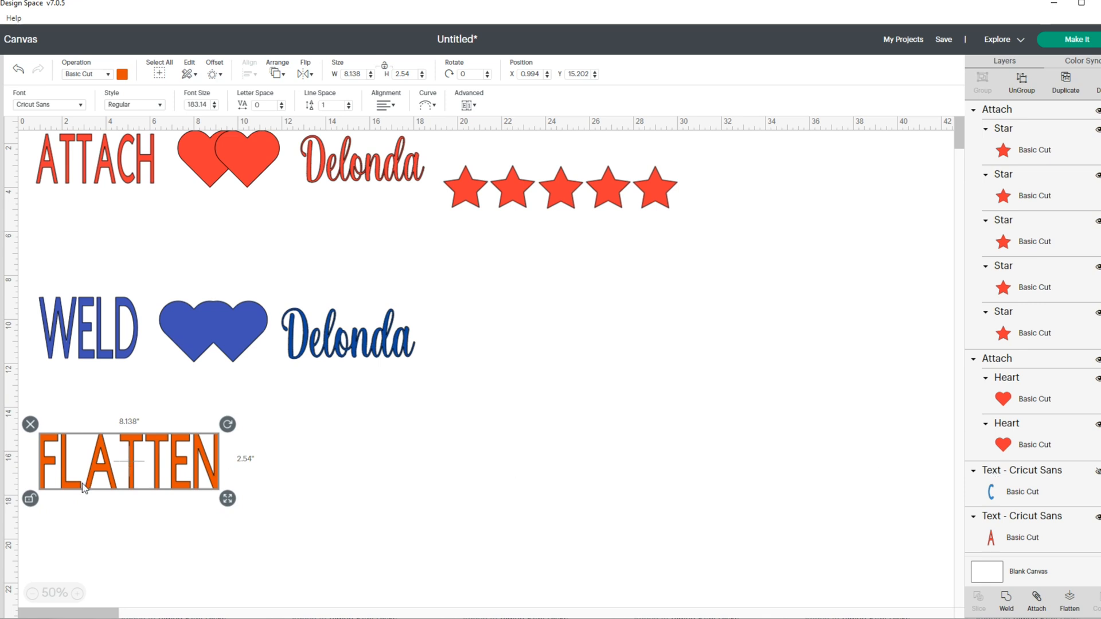
{"action": "left_click_drag", "start_coordinate": [127, 468], "coordinate": [120, 469]}
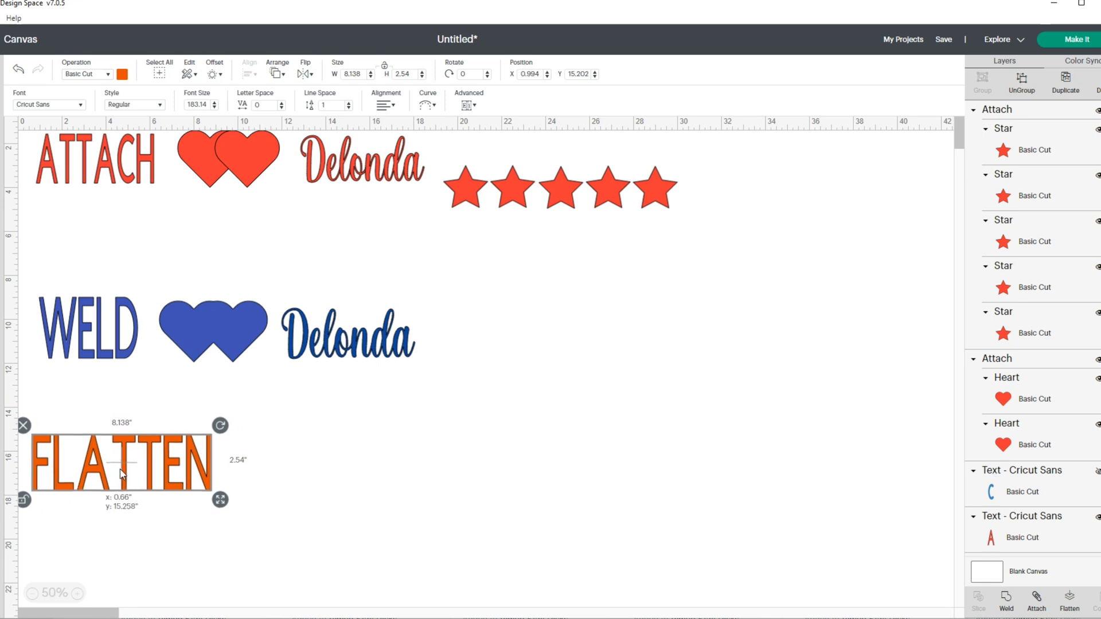
{"action": "left_click", "coordinate": [136, 533]}
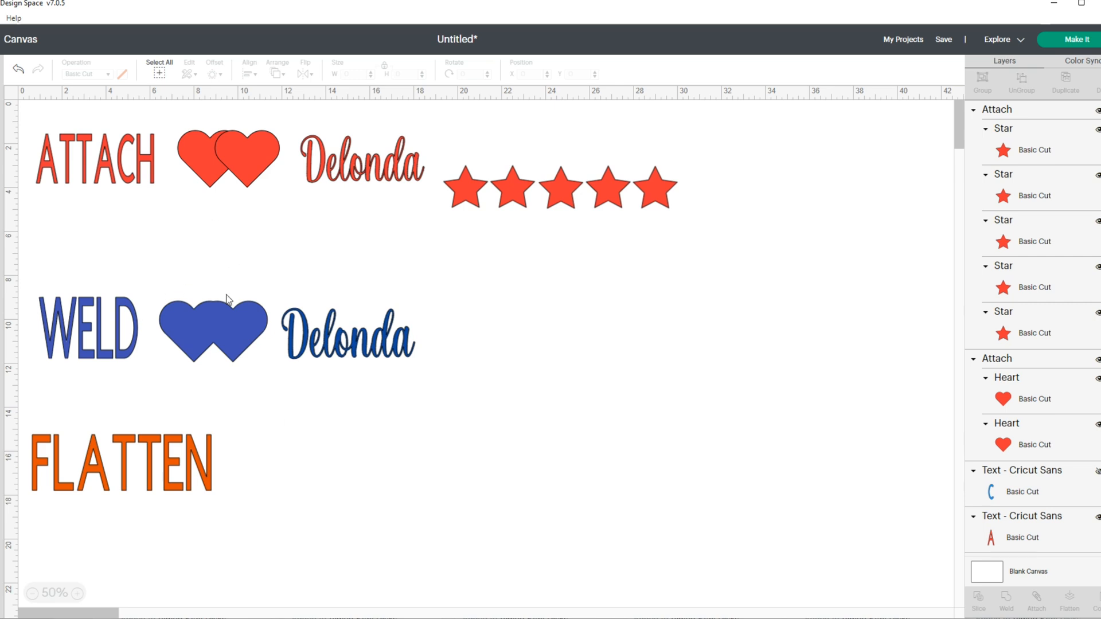
- Insert a heart shape to the right of the FLATTEN text and colour it orange
{"action": "left_click", "coordinate": [1, 290]}
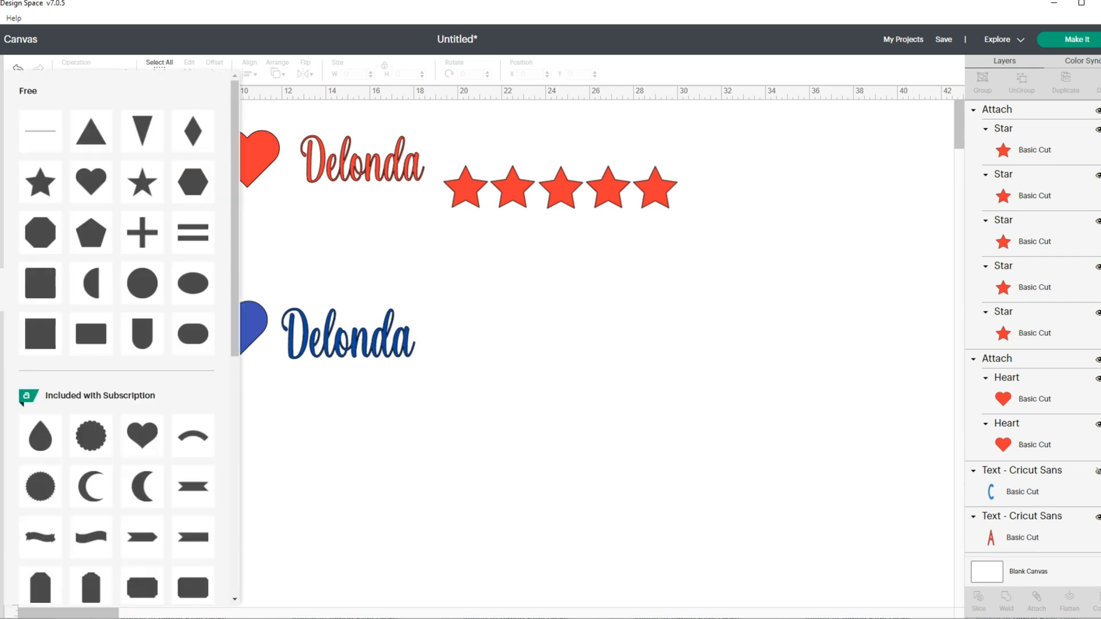
{"action": "left_click", "coordinate": [98, 181]}
{"action": "left_click_drag", "start_coordinate": [51, 133], "coordinate": [389, 519]}
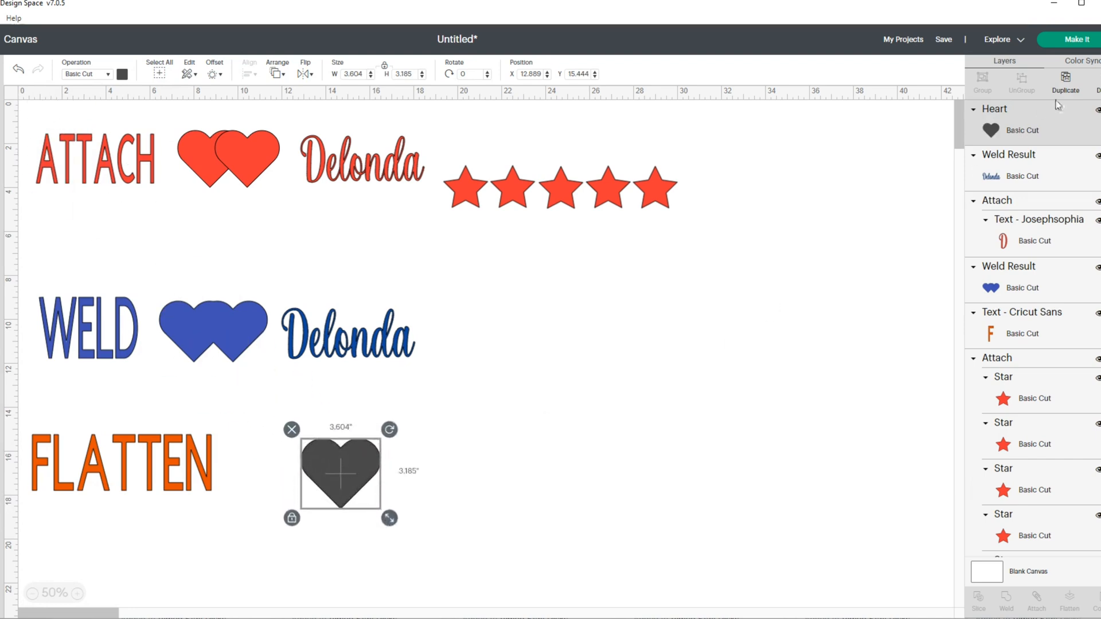
{"action": "left_click", "coordinate": [123, 75]}
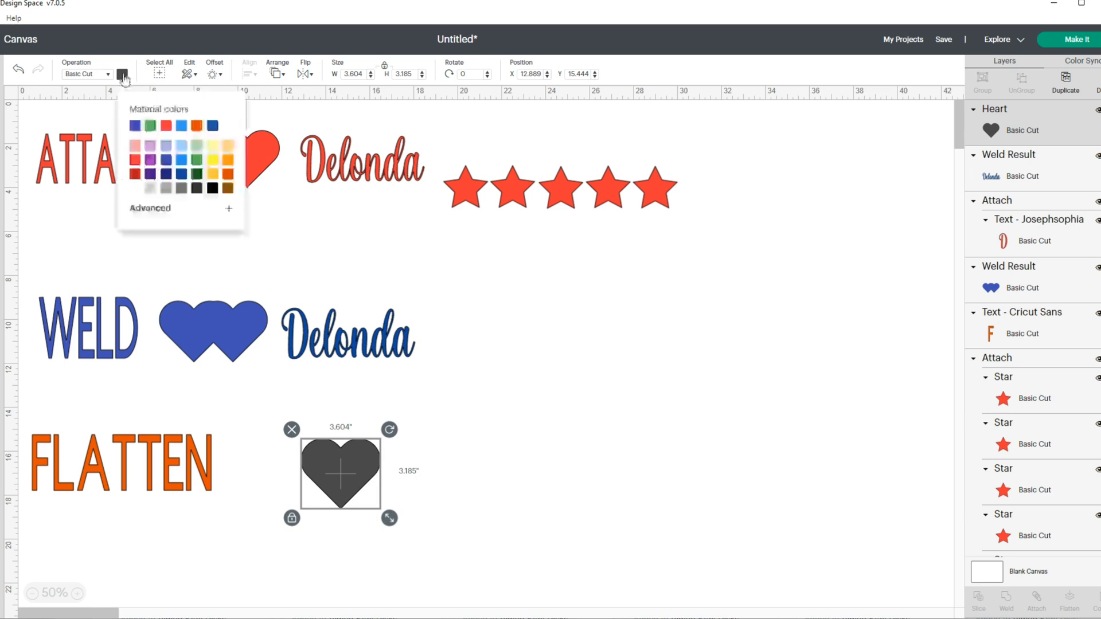
{"action": "left_click", "coordinate": [196, 126]}
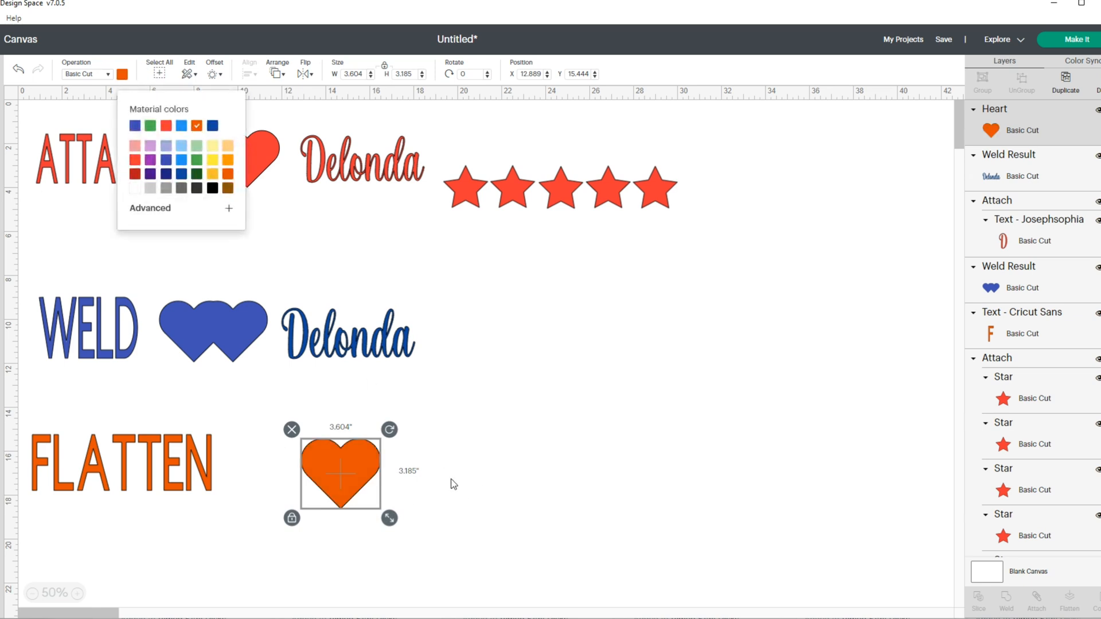
- Duplicate the orange heart, place the copy beside the original and align the two along their bottom edges
{"action": "left_click", "coordinate": [1065, 83]}
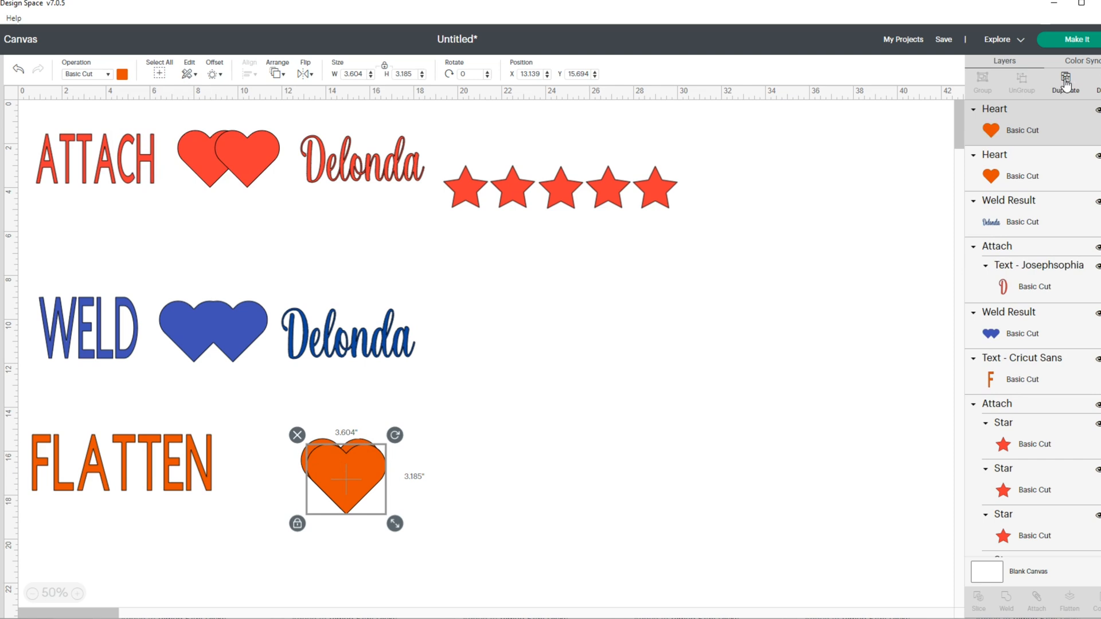
{"action": "left_click_drag", "start_coordinate": [348, 476], "coordinate": [425, 471]}
{"action": "left_click", "coordinate": [519, 485]}
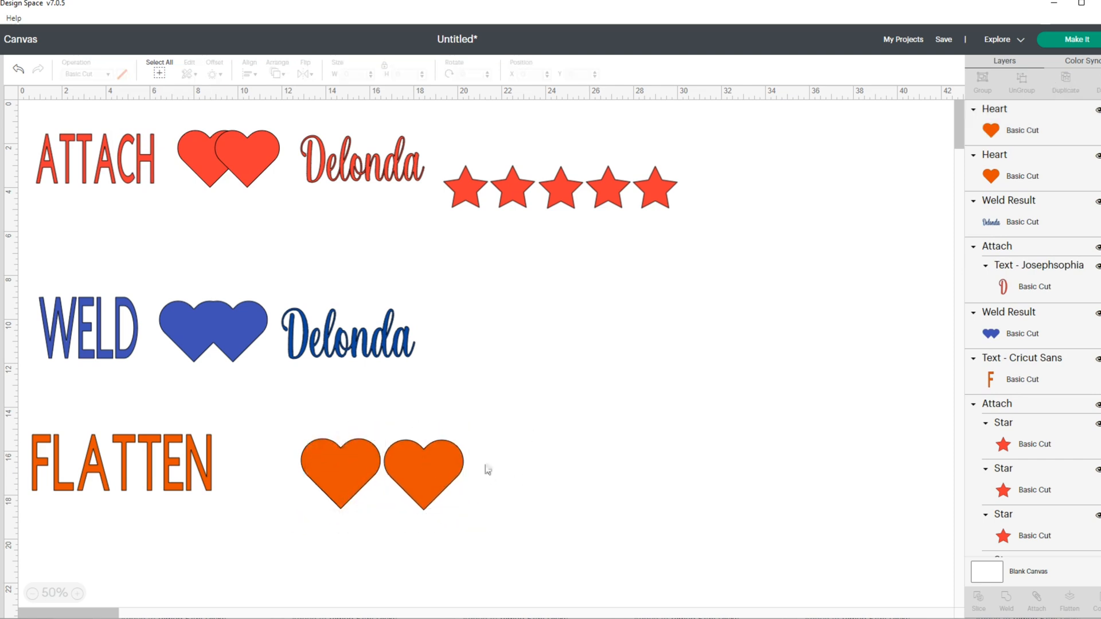
{"action": "left_click_drag", "start_coordinate": [279, 426], "coordinate": [481, 519]}
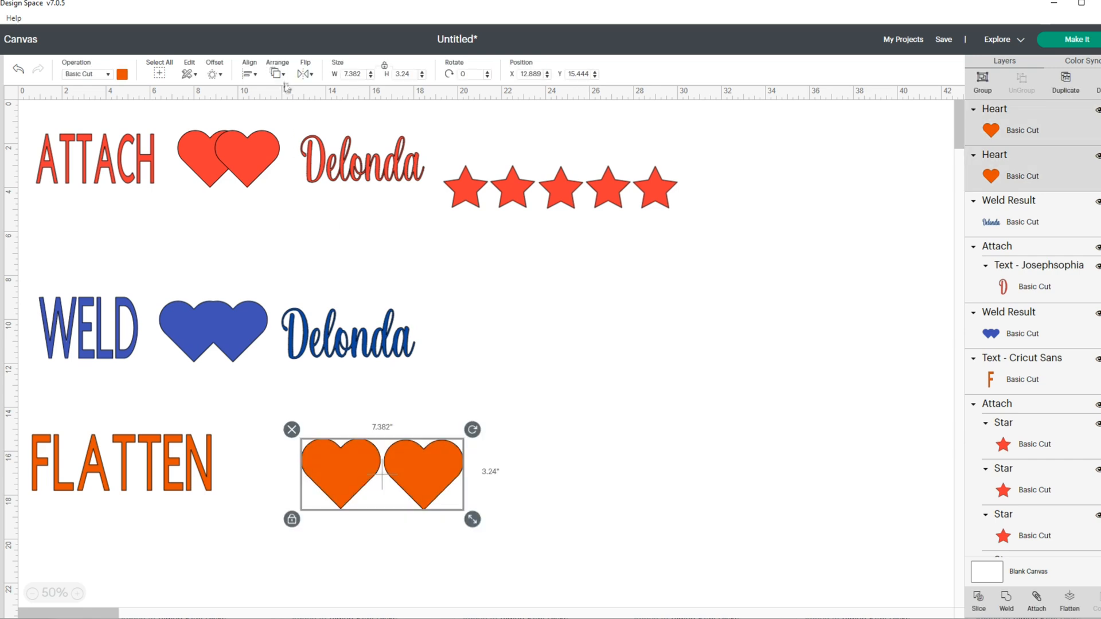
{"action": "left_click", "coordinate": [250, 73]}
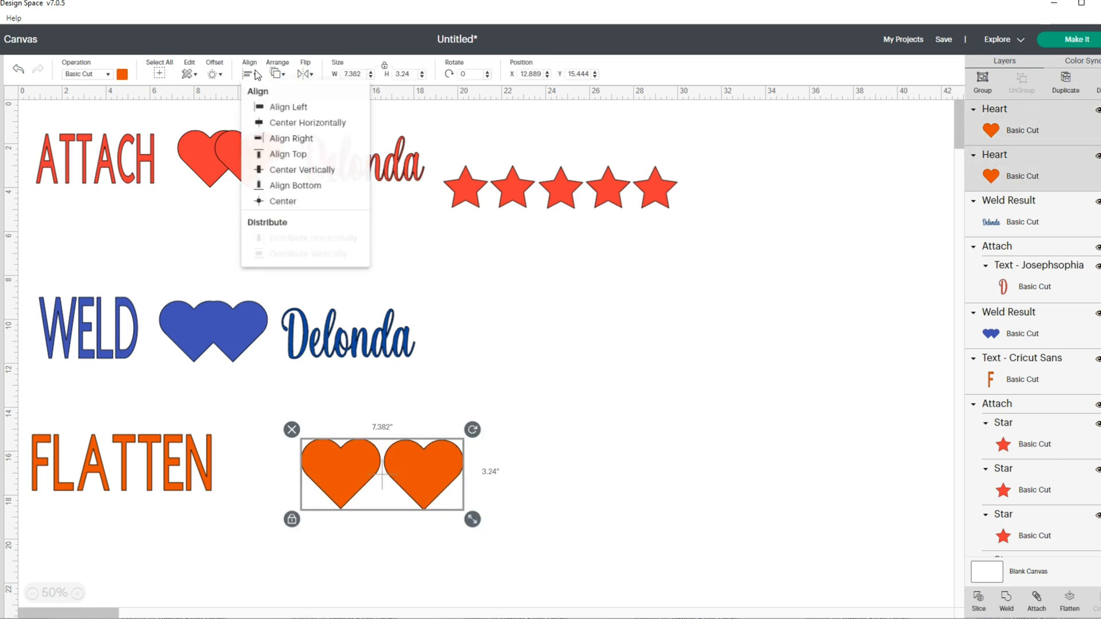
{"action": "left_click", "coordinate": [295, 186]}
{"action": "left_click", "coordinate": [556, 389]}
- Overlap the two orange hearts to about 6.33 in overall width and flatten them into one printable image
{"action": "left_click_drag", "start_coordinate": [427, 474], "coordinate": [405, 475]}
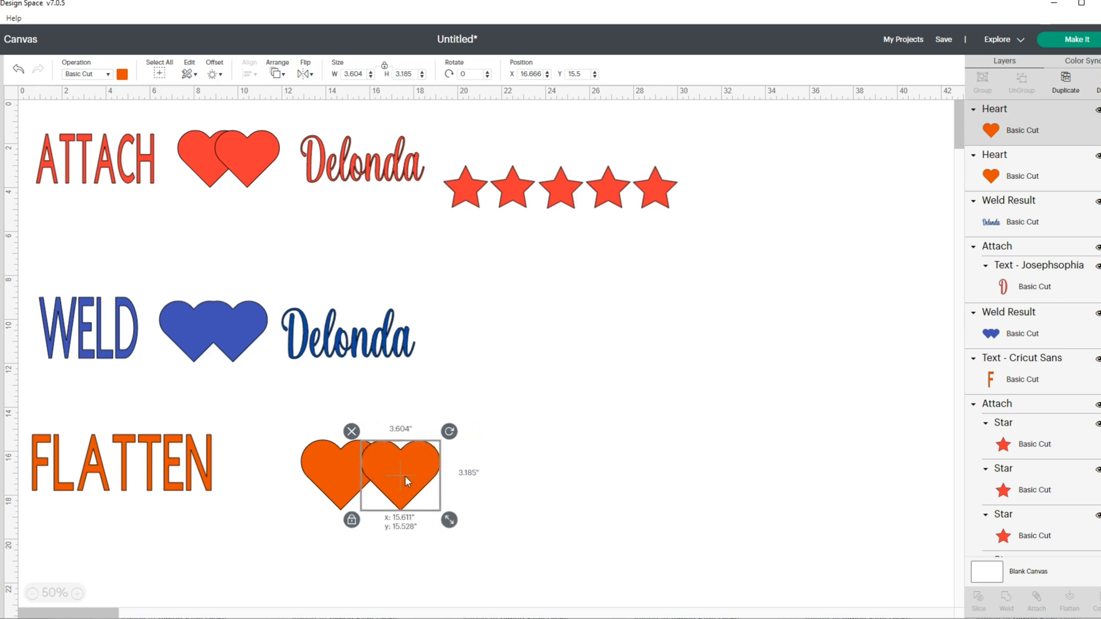
{"action": "left_click", "coordinate": [506, 480]}
{"action": "left_click_drag", "start_coordinate": [283, 435], "coordinate": [459, 523]}
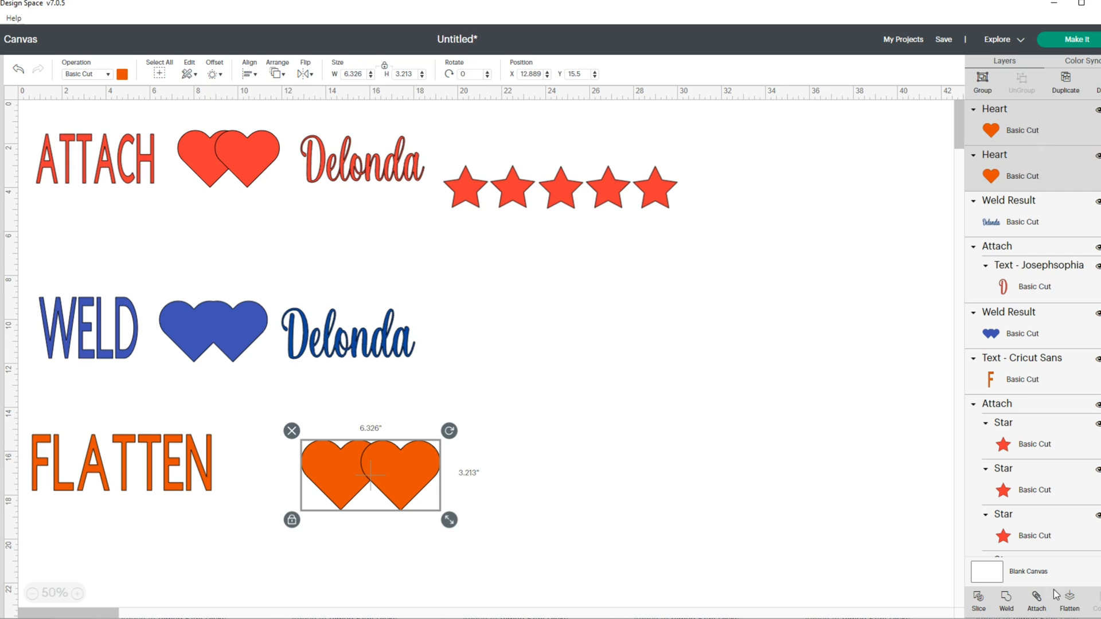
{"action": "left_click", "coordinate": [1069, 599]}
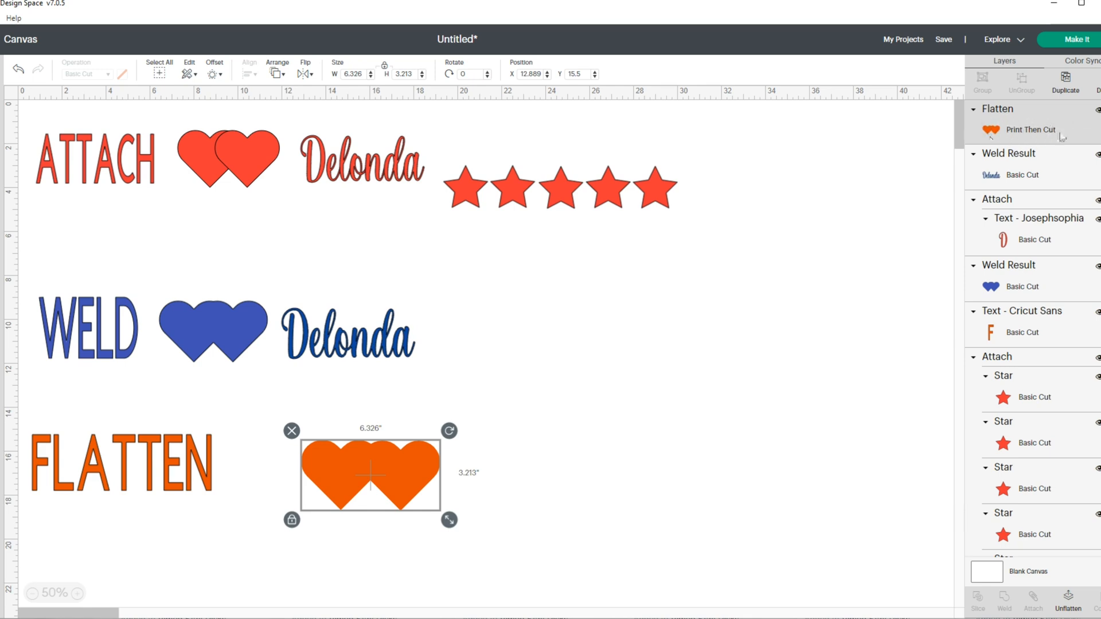
- Move the flattened orange hearts closer to the FLATTEN text, lined up with its row
{"action": "left_click", "coordinate": [466, 486]}
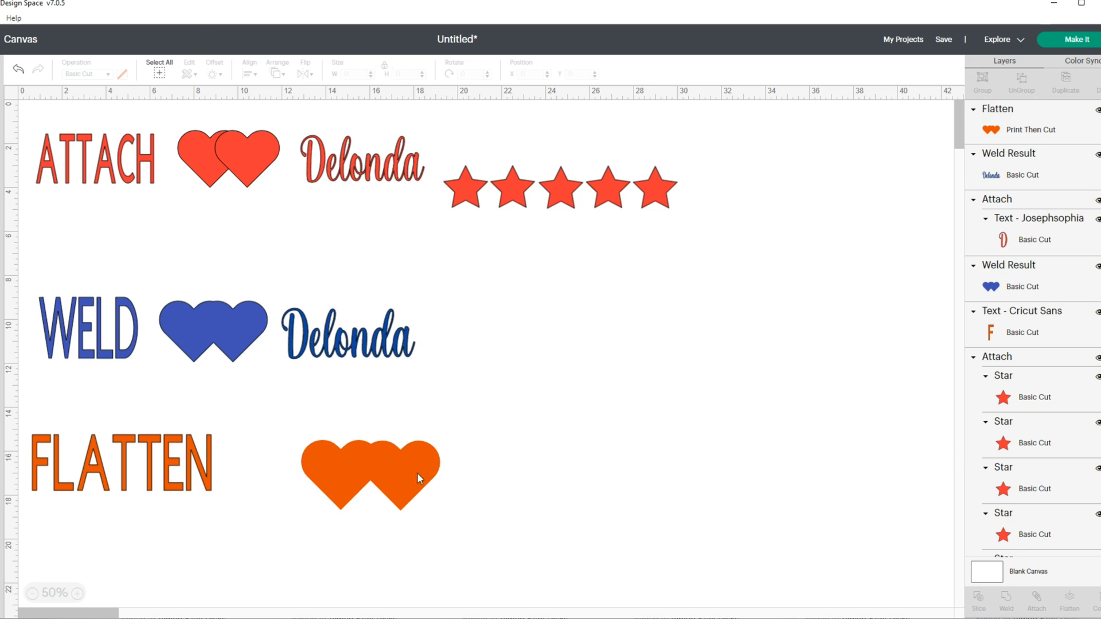
{"action": "left_click_drag", "start_coordinate": [414, 471], "coordinate": [379, 452]}
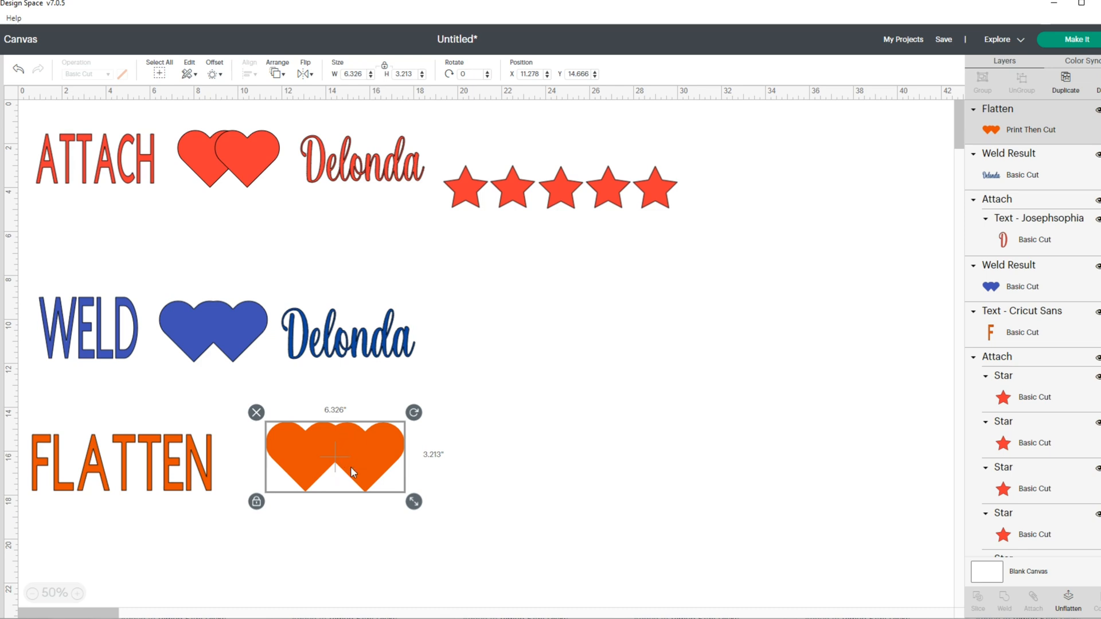
{"action": "mouse_move", "coordinate": [336, 449]}
{"action": "left_mouse_down"}
{"action": "mouse_move", "coordinate": [338, 467]}
{"action": "mouse_move", "coordinate": [342, 450]}
{"action": "left_mouse_up"}
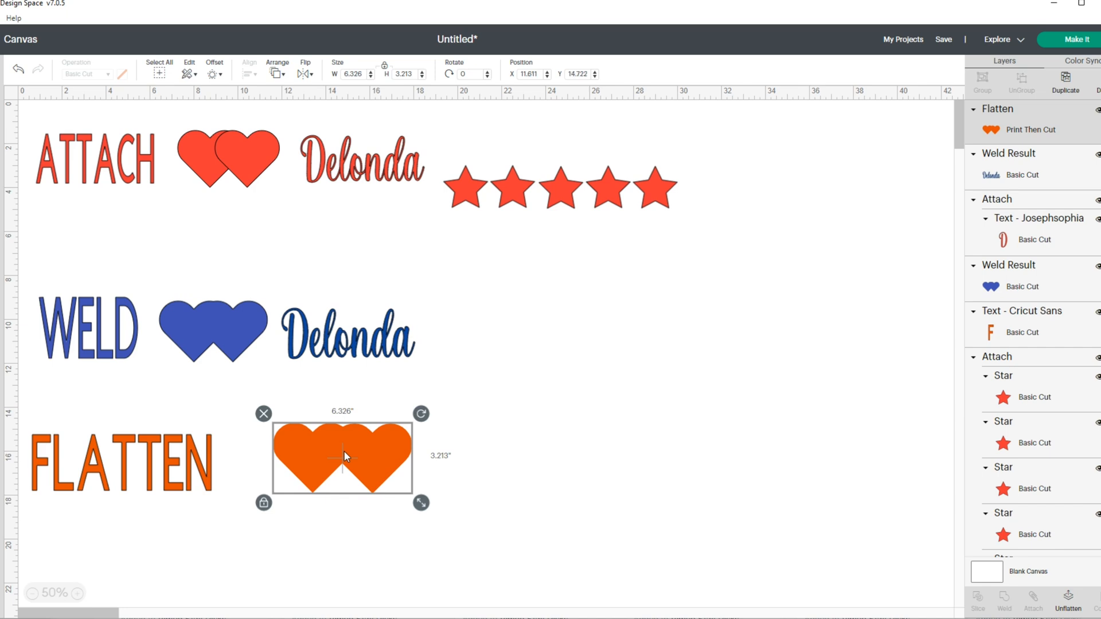
{"action": "left_click_drag", "start_coordinate": [343, 450], "coordinate": [308, 456]}
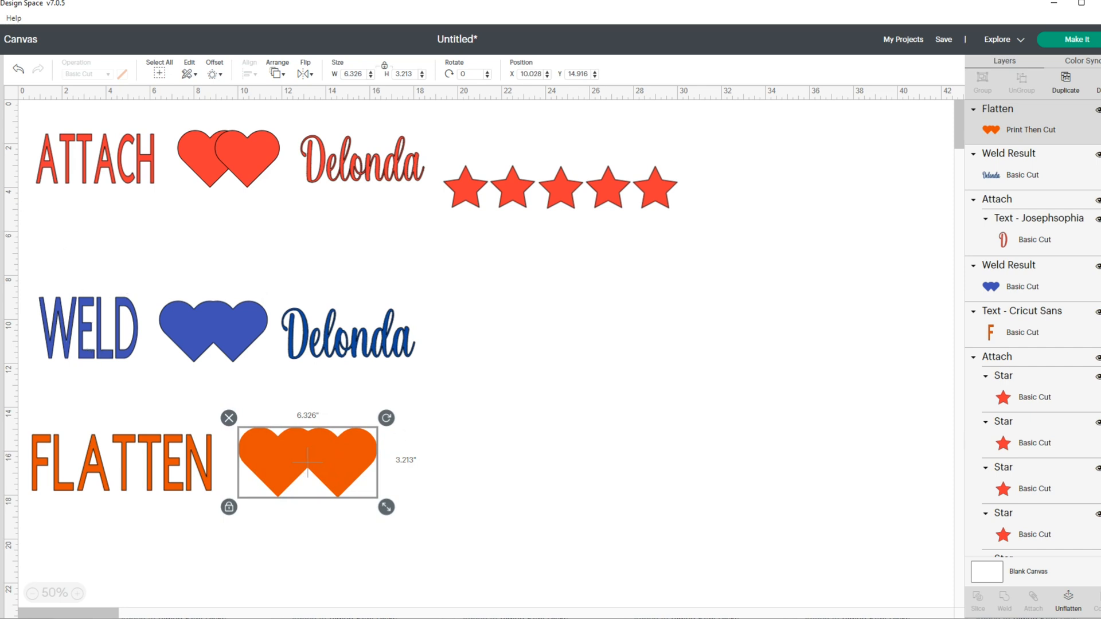
- Add the name as script-font text, enlarge it to about 7.56 in wide and place it beside the flattened orange hearts
{"action": "left_click", "coordinate": [1, 250]}
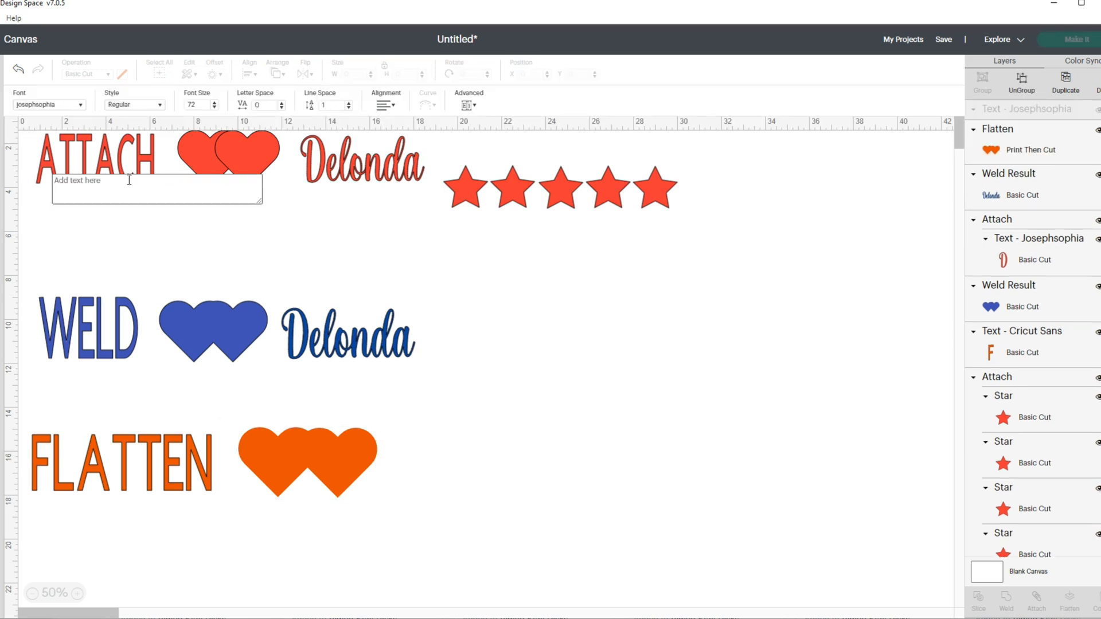
{"action": "type", "text": "De;p"}
{"action": "key", "text": "BackSpace"}
{"action": "key", "text": "BackSpace"}
{"action": "type", "text": "londa"}
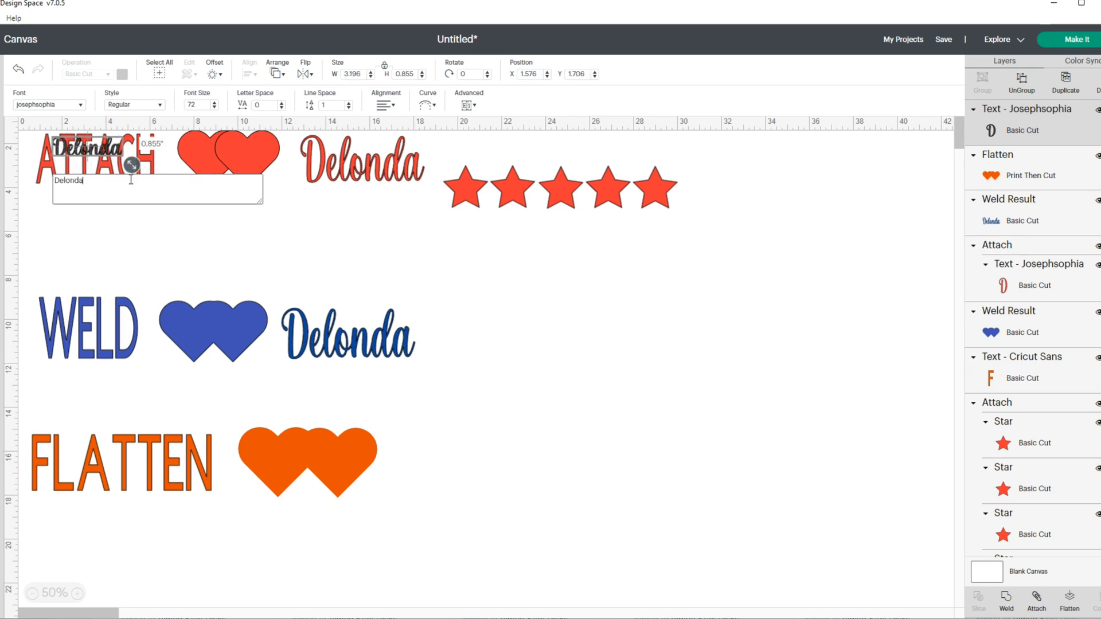
{"action": "left_click", "coordinate": [174, 215]}
{"action": "left_click_drag", "start_coordinate": [103, 144], "coordinate": [543, 473]}
- Colour the new script name orange, shift it closer to the hearts and flatten it into a printable image
{"action": "left_click", "coordinate": [121, 74]}
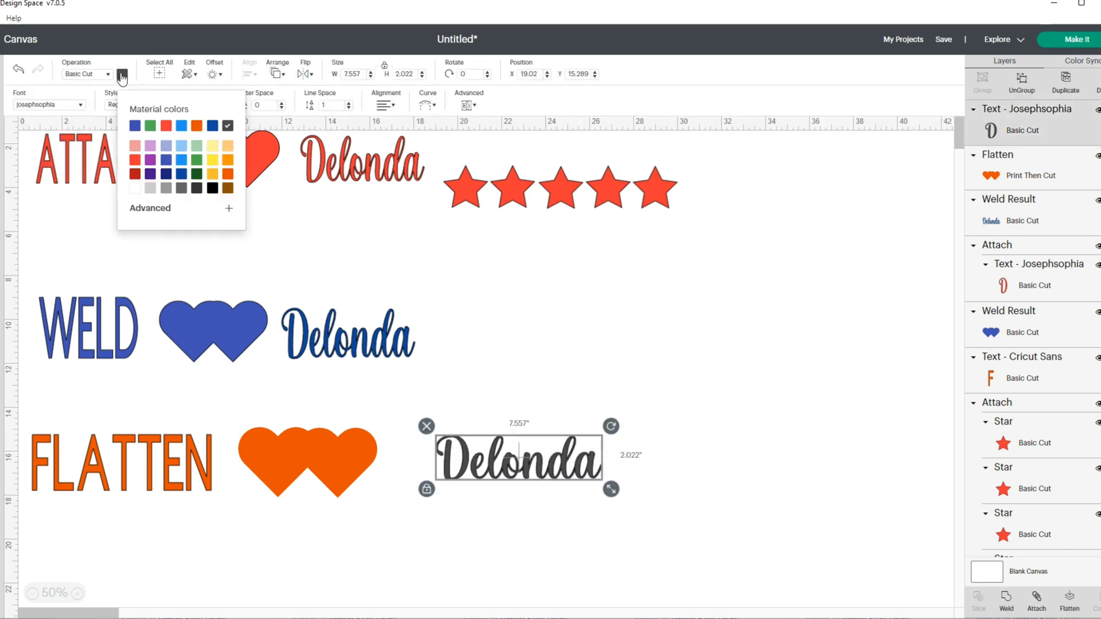
{"action": "left_click", "coordinate": [197, 126]}
{"action": "left_click_drag", "start_coordinate": [553, 447], "coordinate": [530, 451]}
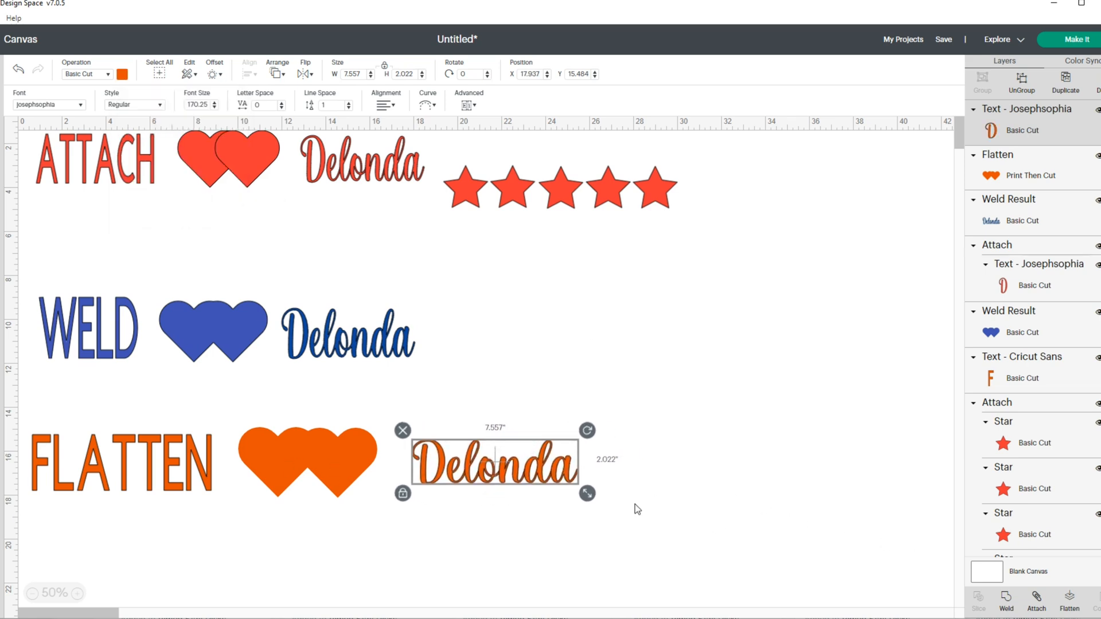
{"action": "left_click", "coordinate": [1069, 599]}
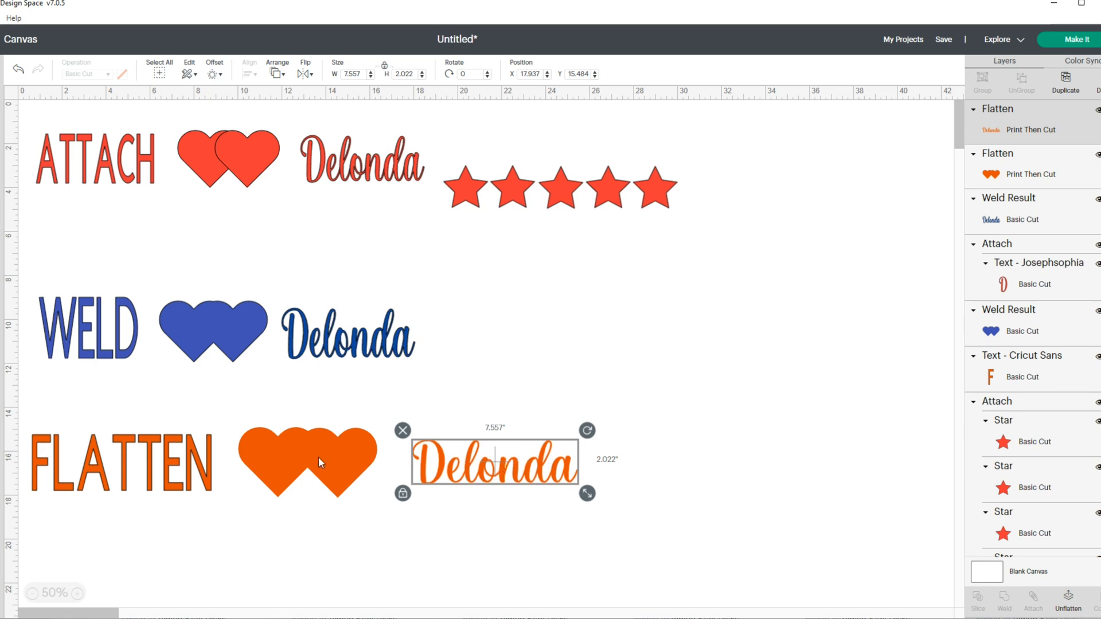
{"action": "left_click", "coordinate": [349, 449]}
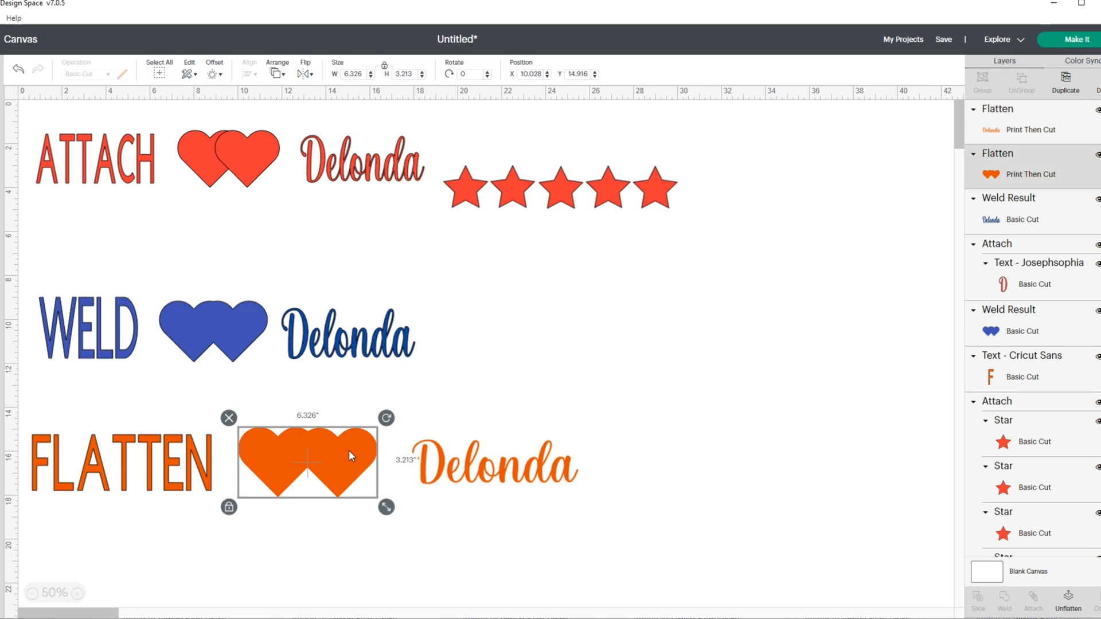
{"action": "left_click", "coordinate": [480, 468]}
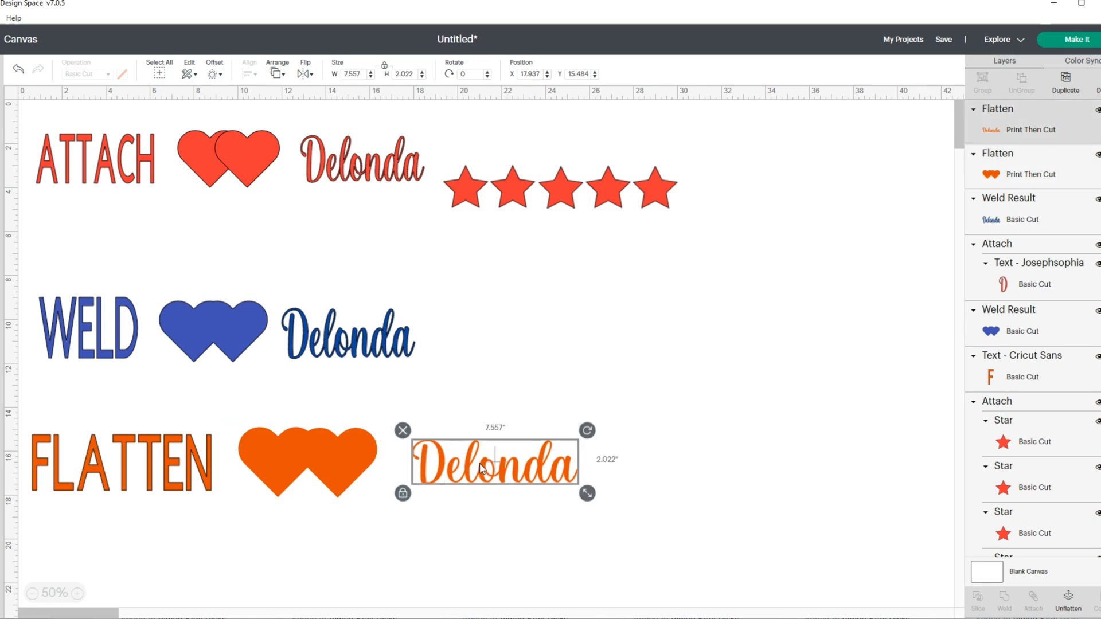
{"action": "left_click", "coordinate": [483, 533]}
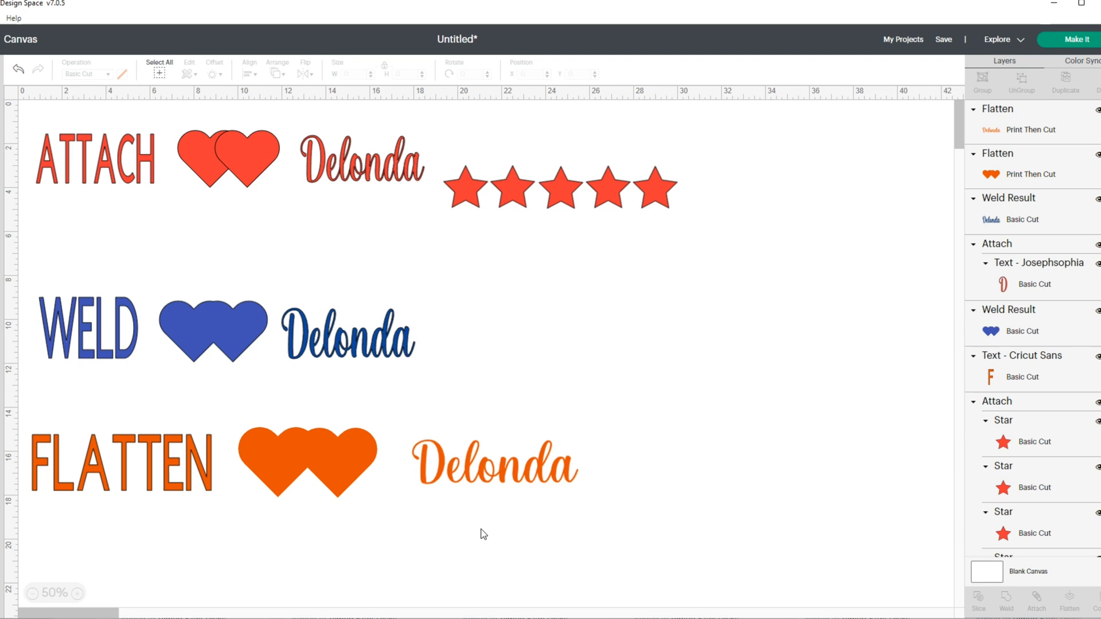
- Unhide the green SLICE text, raise its layer above the star and heart layers and place it below the FLATTEN text
{"action": "scroll", "coordinate": [483, 533], "scroll_direction": "down", "scroll_amount": 1}
{"action": "scroll", "coordinate": [483, 533], "scroll_direction": "down", "scroll_amount": 1}
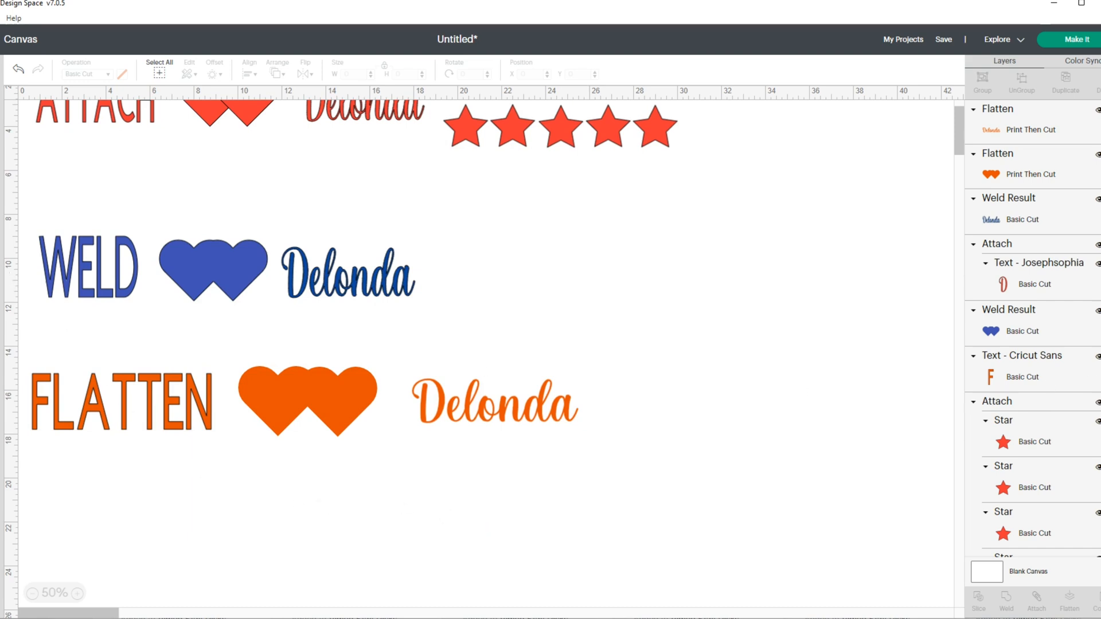
{"action": "scroll", "coordinate": [1085, 335], "scroll_direction": "down", "scroll_amount": 6}
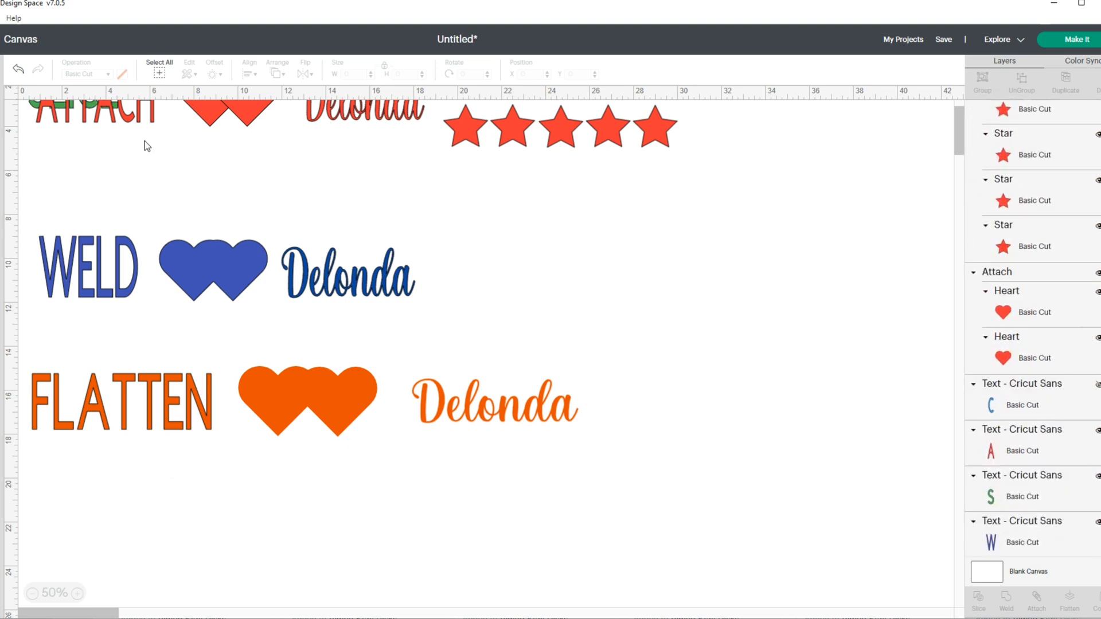
{"action": "left_click_drag", "start_coordinate": [1042, 494], "coordinate": [1053, 124]}
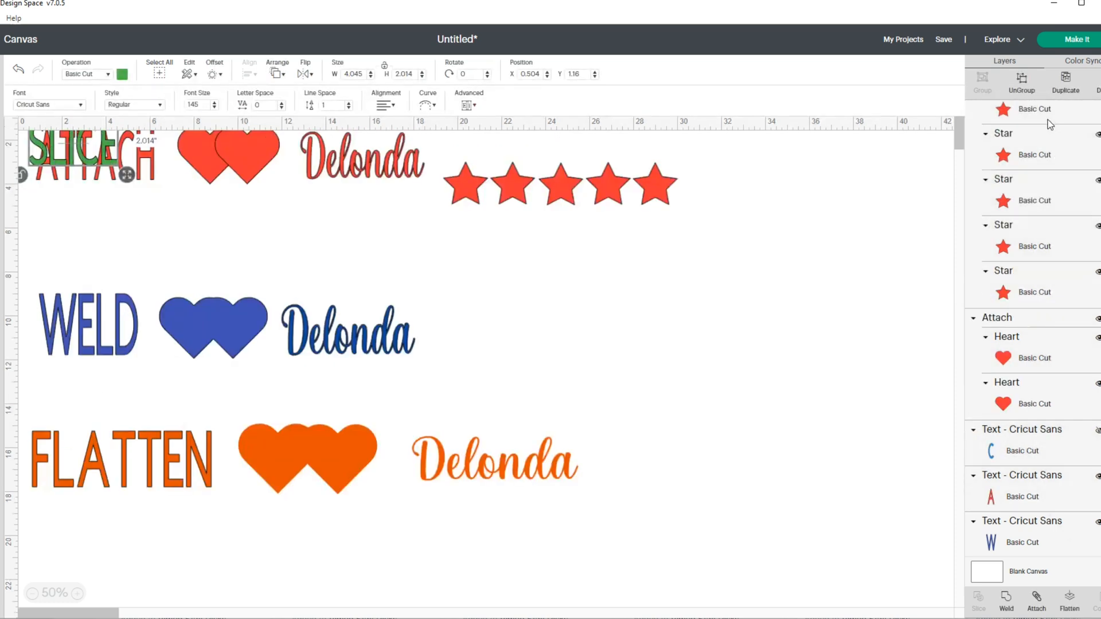
{"action": "left_click_drag", "start_coordinate": [100, 149], "coordinate": [133, 289]}
{"action": "left_click_drag", "start_coordinate": [129, 552], "coordinate": [117, 556]}
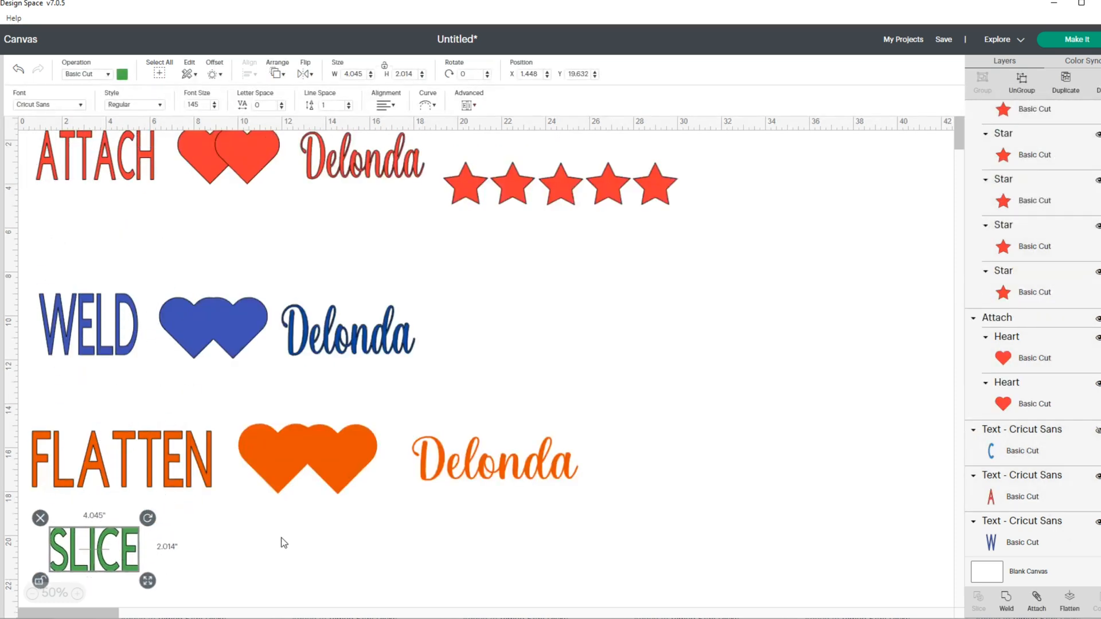
- Enlarge the SLICE text and reposition it under the start of the FLATTEN text
{"action": "scroll", "coordinate": [277, 521], "scroll_direction": "down", "scroll_amount": 3}
{"action": "left_click_drag", "start_coordinate": [148, 467], "coordinate": [196, 516]}
{"action": "left_click_drag", "start_coordinate": [172, 481], "coordinate": [160, 492]}
{"action": "left_click", "coordinate": [239, 491]}
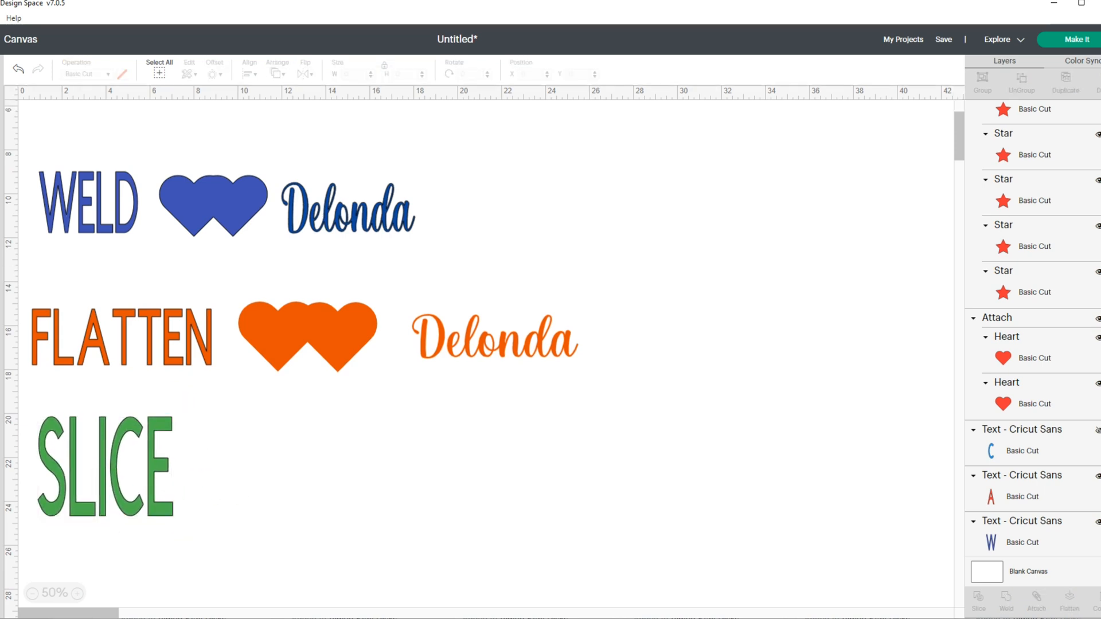
- Insert a heart shape beside the SLICE text and enlarge it to about 6.18 in wide
{"action": "left_click", "coordinate": [92, 182]}
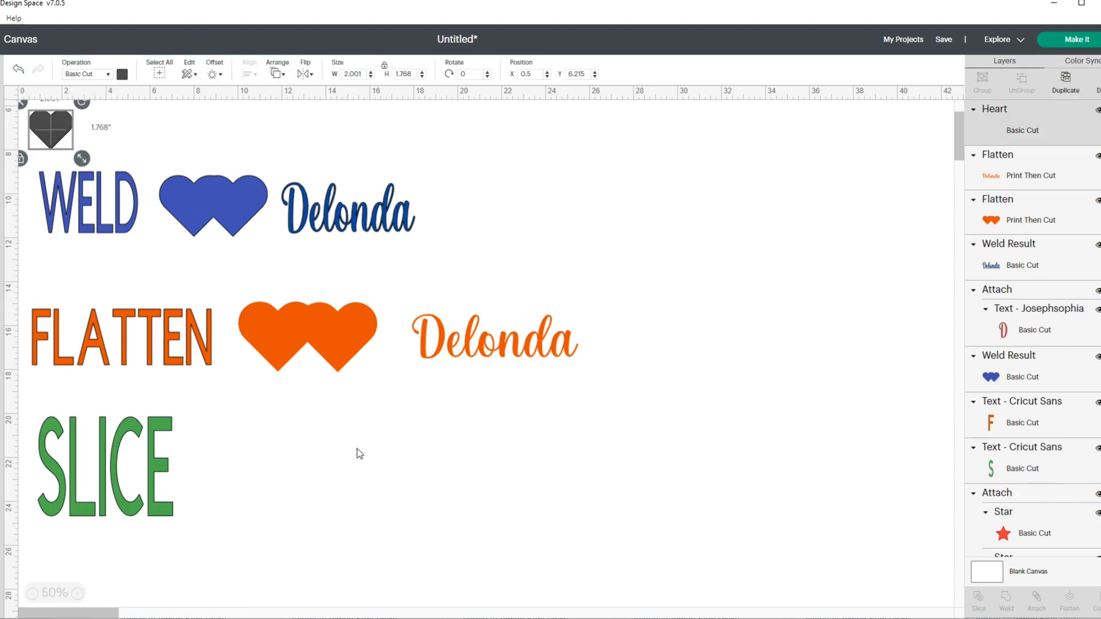
{"action": "left_click_drag", "start_coordinate": [51, 129], "coordinate": [305, 472]}
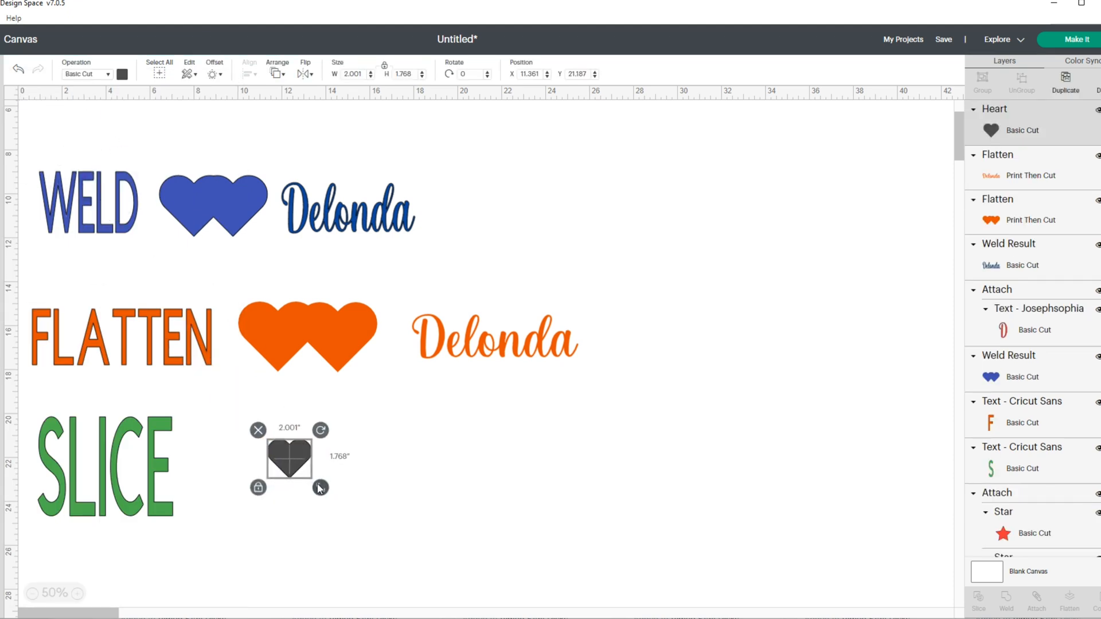
{"action": "left_click_drag", "start_coordinate": [351, 516], "coordinate": [398, 552]}
{"action": "left_click_drag", "start_coordinate": [350, 480], "coordinate": [333, 471]}
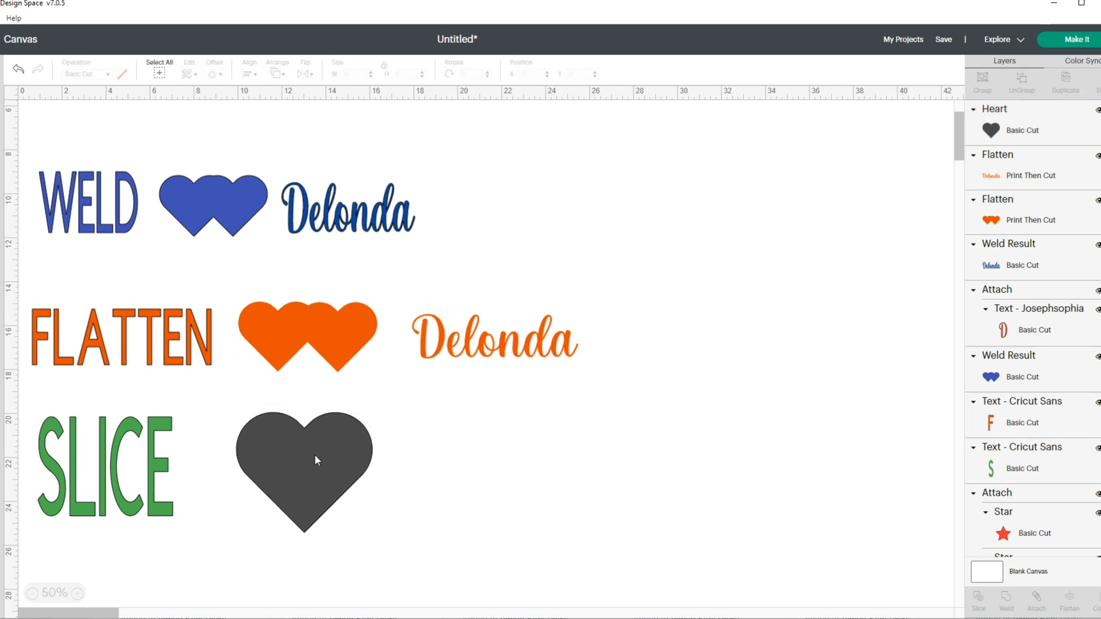
- Colour the new heart green to match the SLICE text and enlarge it to about 7.47 in wide
{"action": "left_click", "coordinate": [122, 74]}
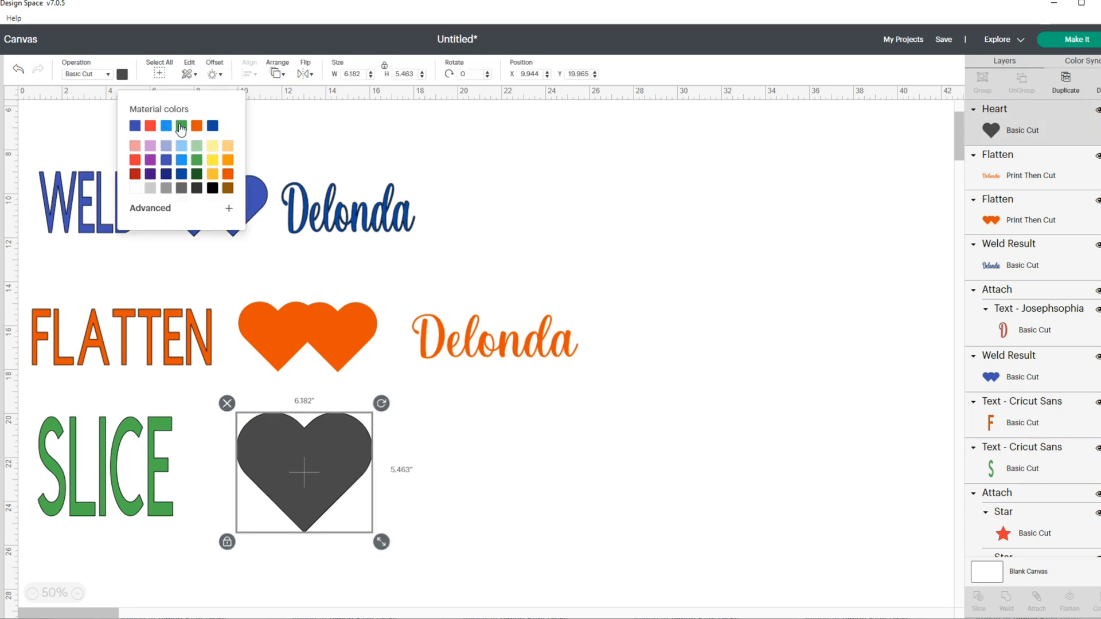
{"action": "left_click", "coordinate": [181, 125]}
{"action": "left_click", "coordinate": [475, 435]}
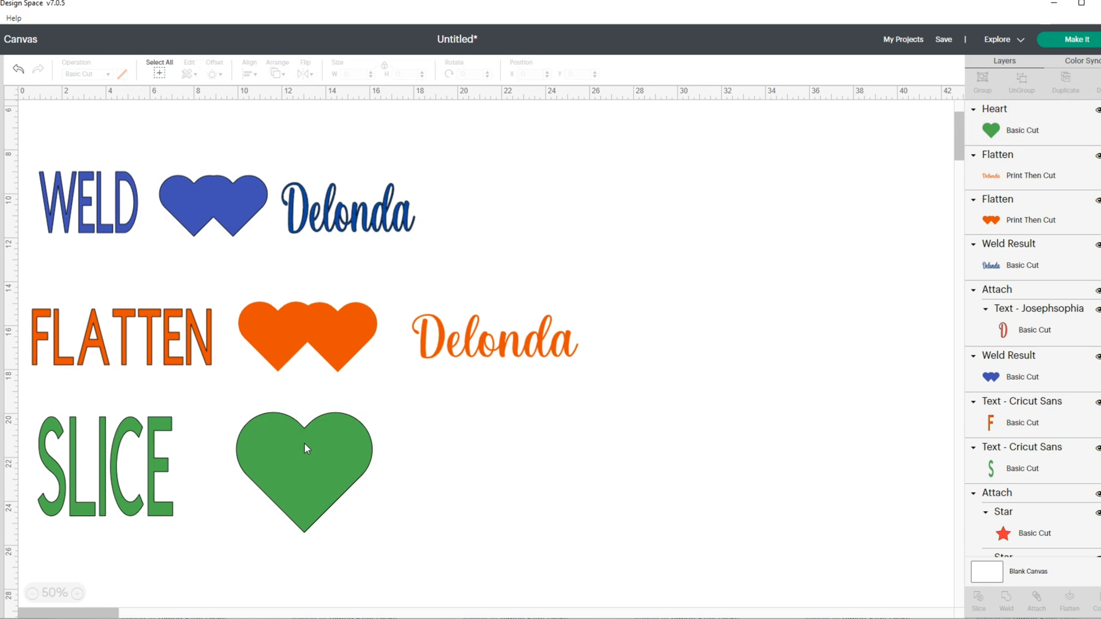
{"action": "left_click", "coordinate": [308, 477]}
{"action": "left_click_drag", "start_coordinate": [380, 544], "coordinate": [412, 571]}
{"action": "left_click", "coordinate": [349, 485]}
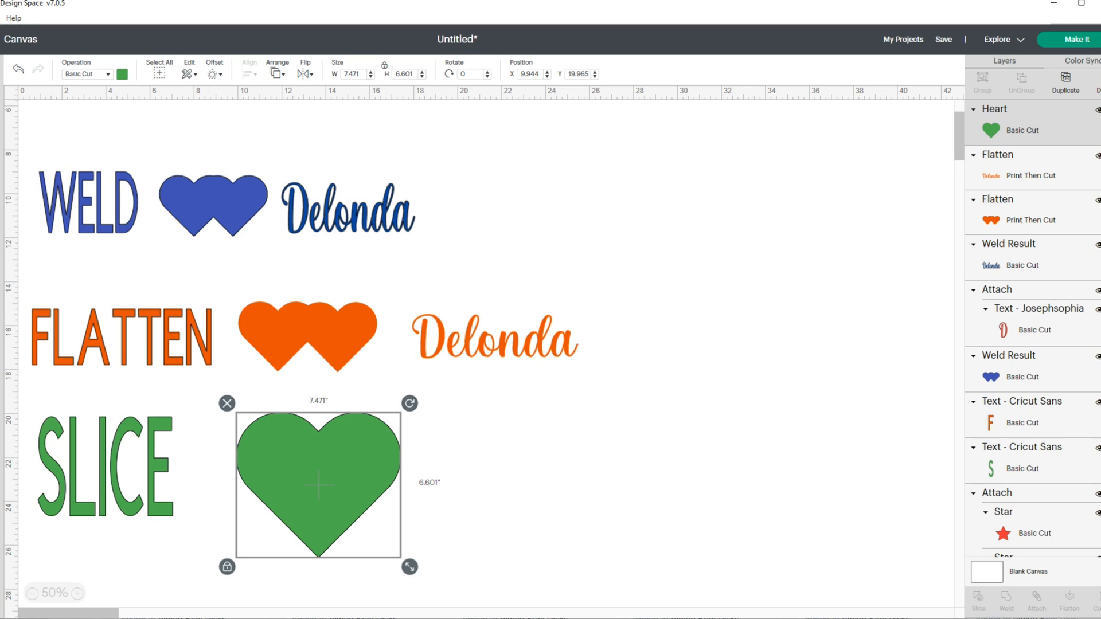
- Add the name as script-font text, enlarge it to about 5.27 in wide and place it on the green heart
{"action": "left_click", "coordinate": [1, 229]}
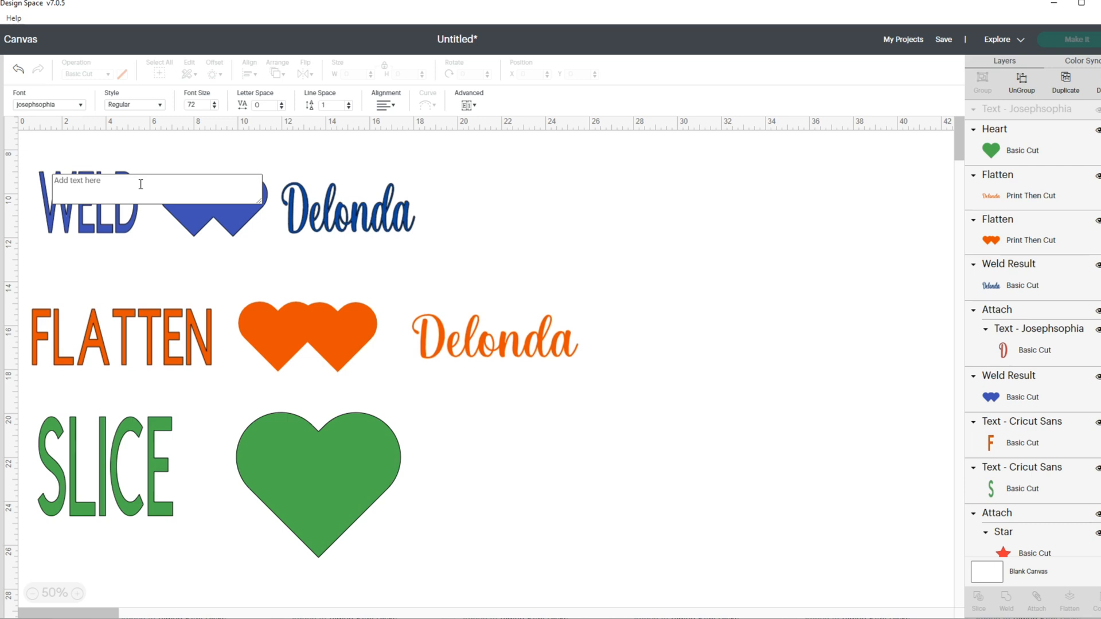
{"action": "type", "text": "Delonda"}
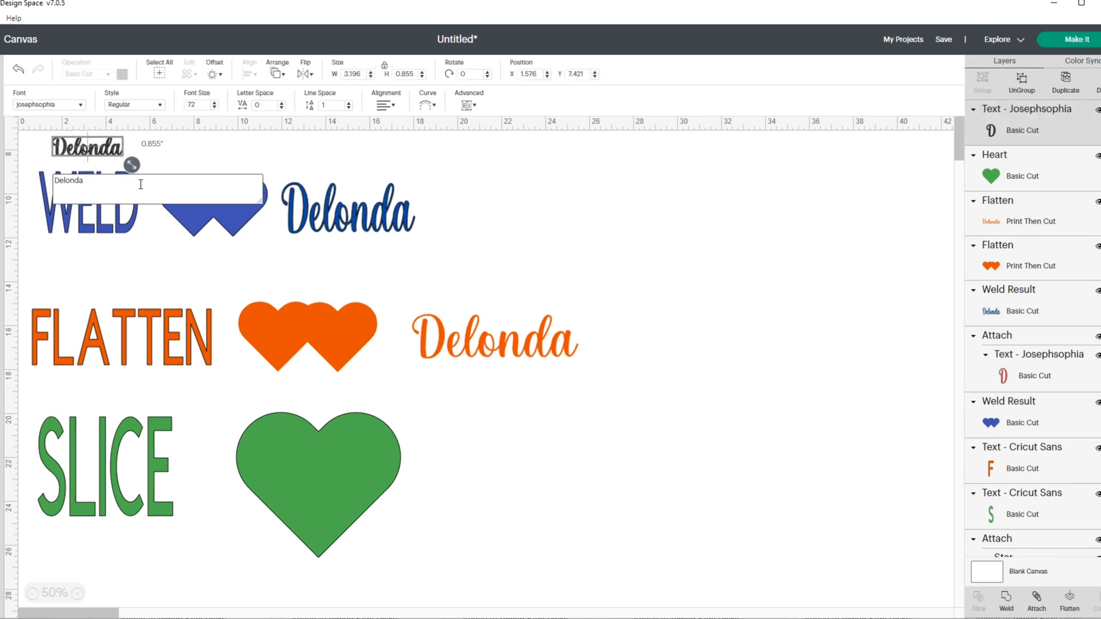
{"action": "left_click", "coordinate": [152, 248]}
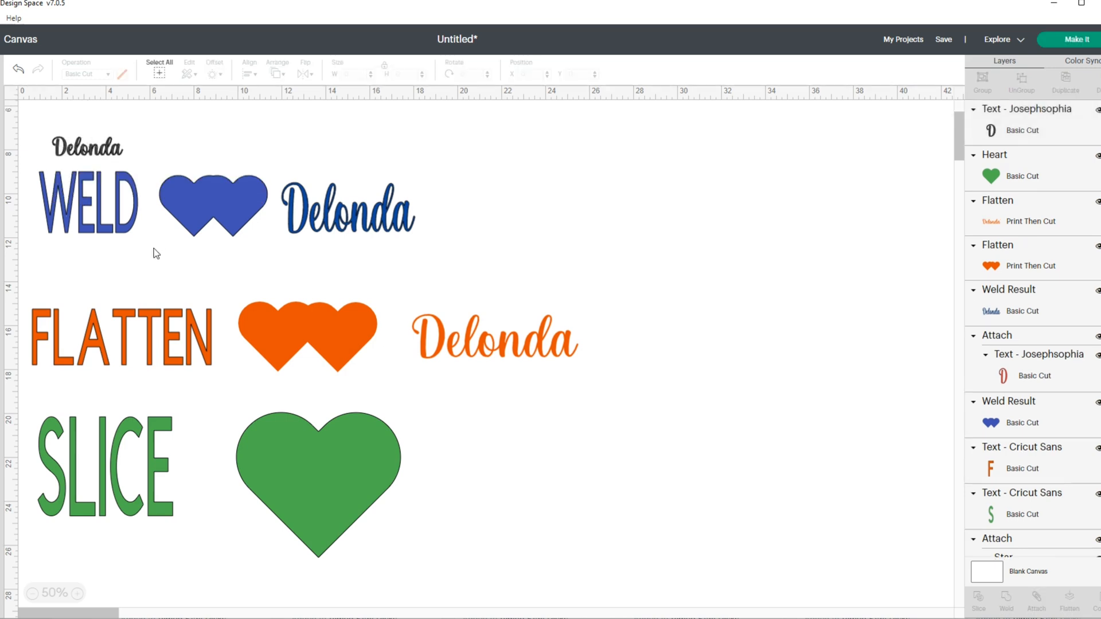
{"action": "left_click_drag", "start_coordinate": [101, 151], "coordinate": [572, 494]}
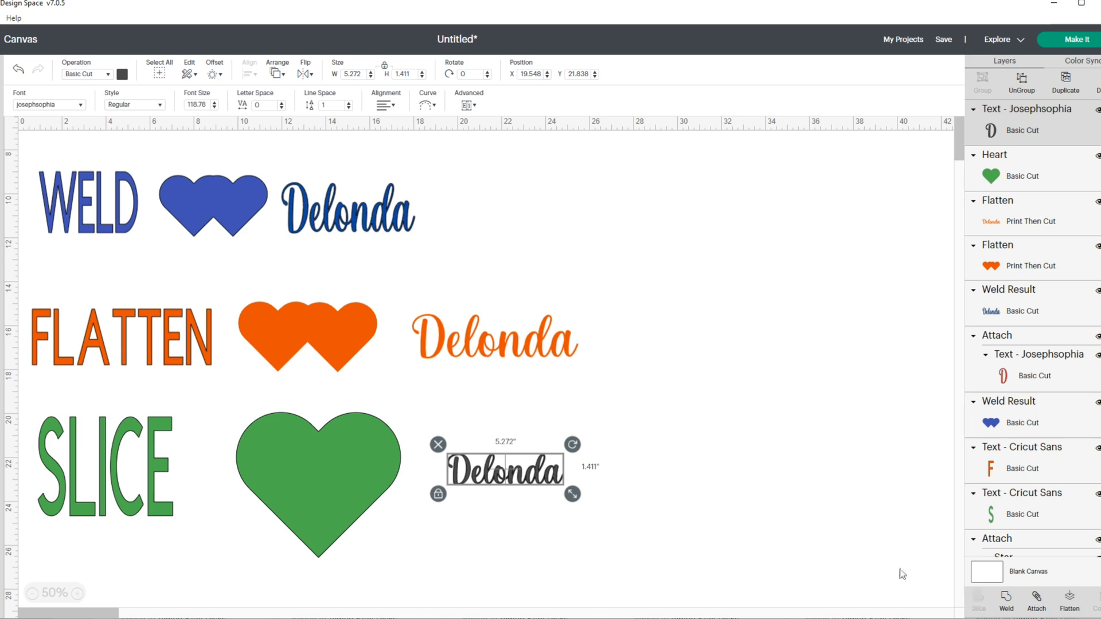
{"action": "left_click_drag", "start_coordinate": [549, 476], "coordinate": [367, 473]}
- Select the name and green heart together and centre them on each other both vertically and horizontally
{"action": "left_click", "coordinate": [376, 538]}
{"action": "left_click_drag", "start_coordinate": [220, 416], "coordinate": [420, 547]}
{"action": "left_click", "coordinate": [250, 74]}
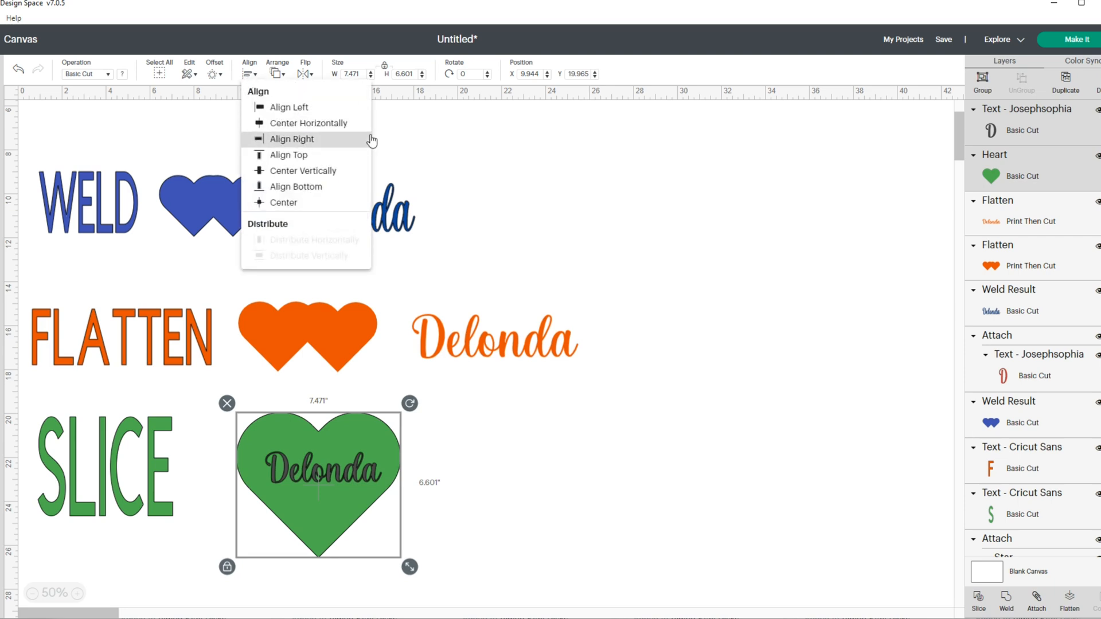
{"action": "left_click", "coordinate": [324, 171]}
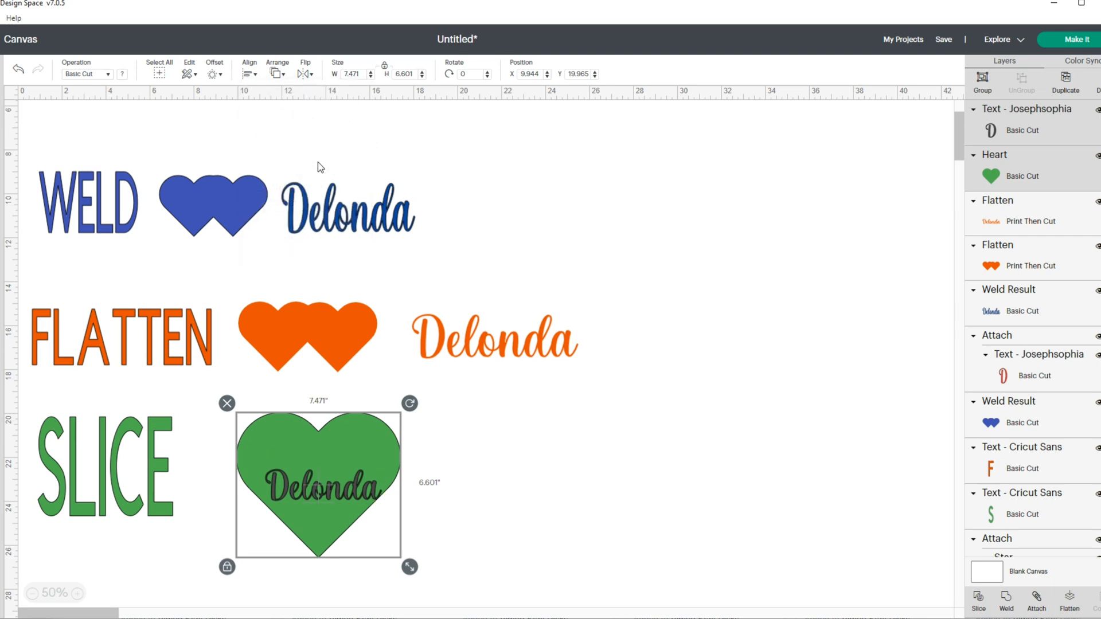
{"action": "left_click", "coordinate": [252, 75]}
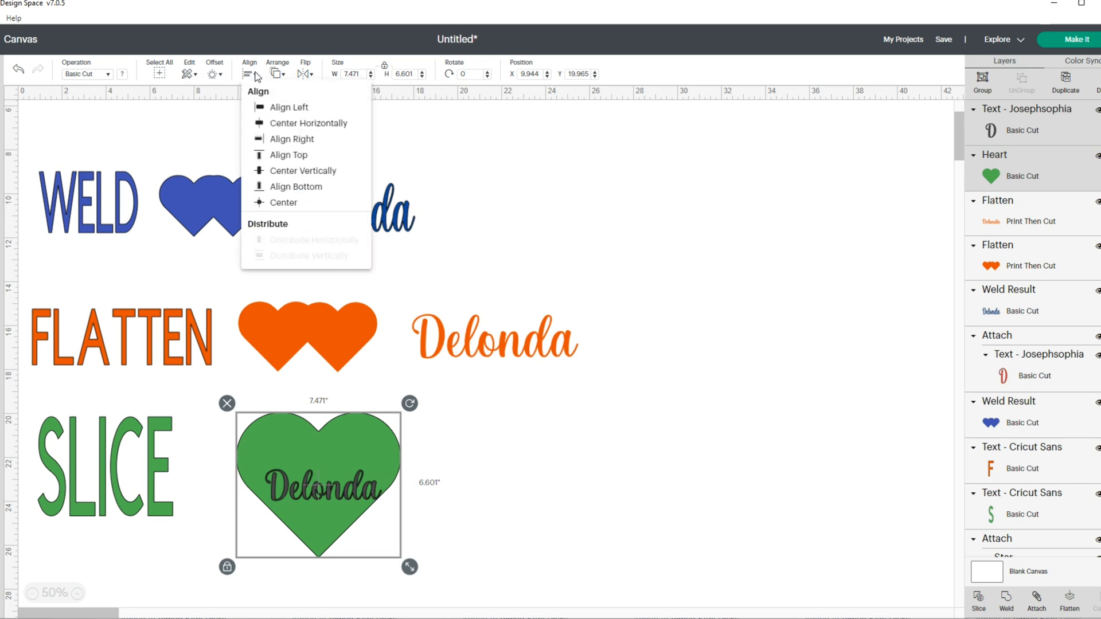
{"action": "left_click", "coordinate": [283, 202]}
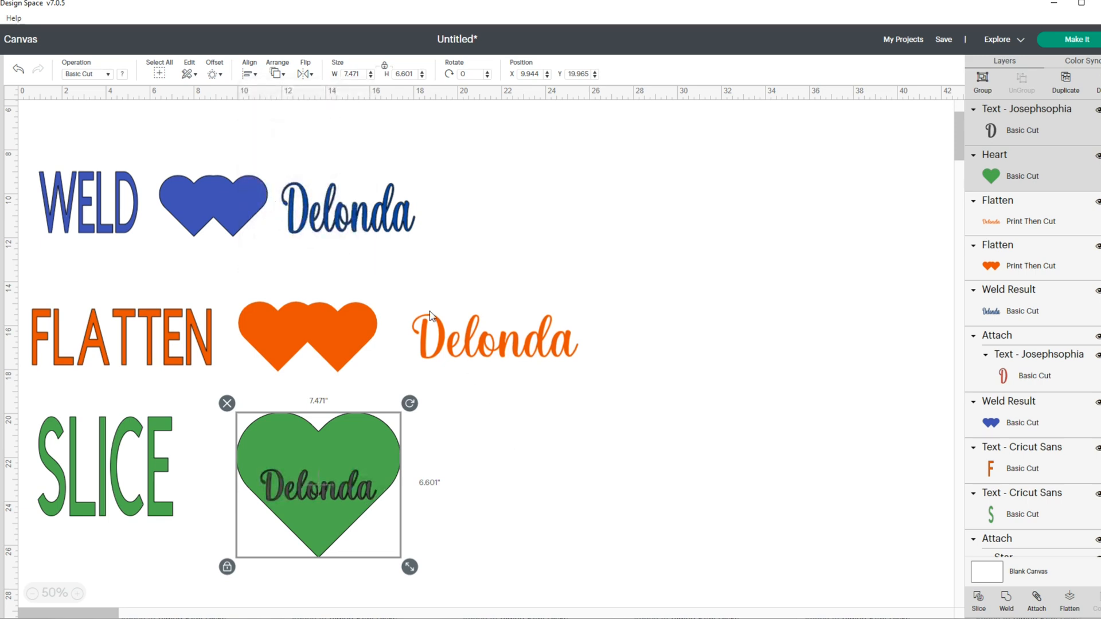
{"action": "left_click", "coordinate": [251, 74]}
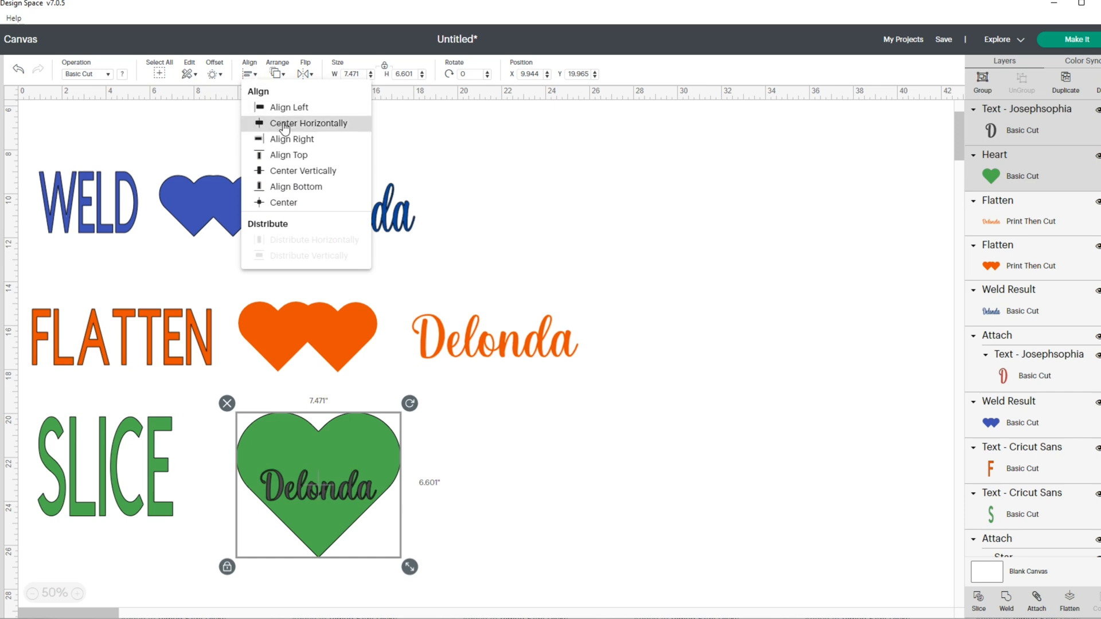
{"action": "left_click", "coordinate": [514, 458]}
{"action": "left_click", "coordinate": [507, 477]}
- Nudge the name slightly higher on the green heart and slice the name out of the heart
{"action": "left_click_drag", "start_coordinate": [352, 484], "coordinate": [354, 476]}
{"action": "left_click", "coordinate": [456, 510]}
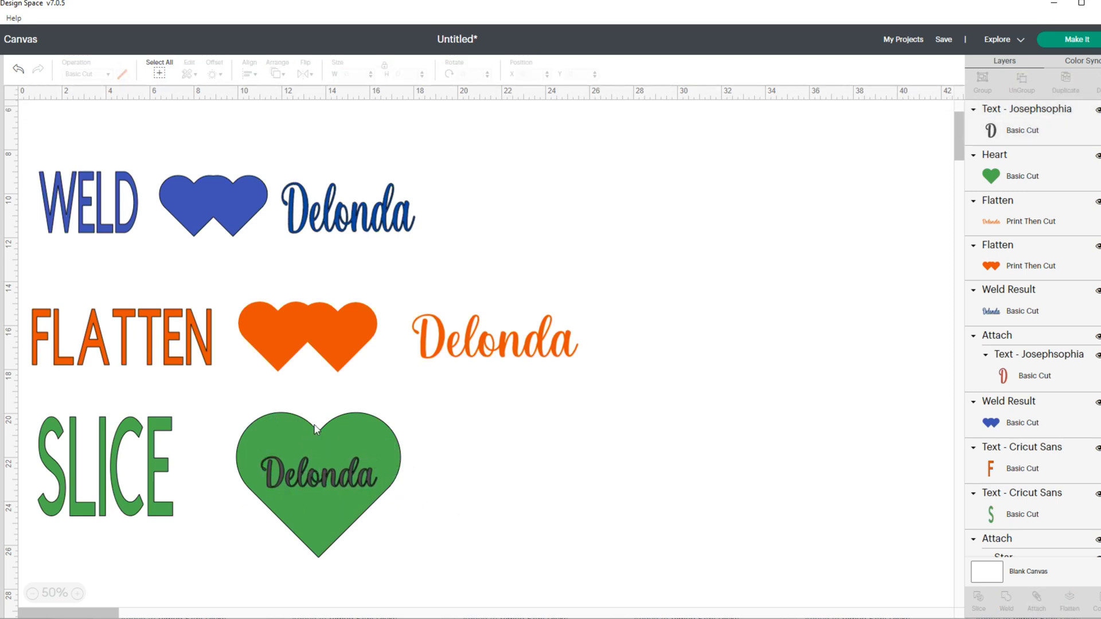
{"action": "left_click_drag", "start_coordinate": [230, 420], "coordinate": [409, 567]}
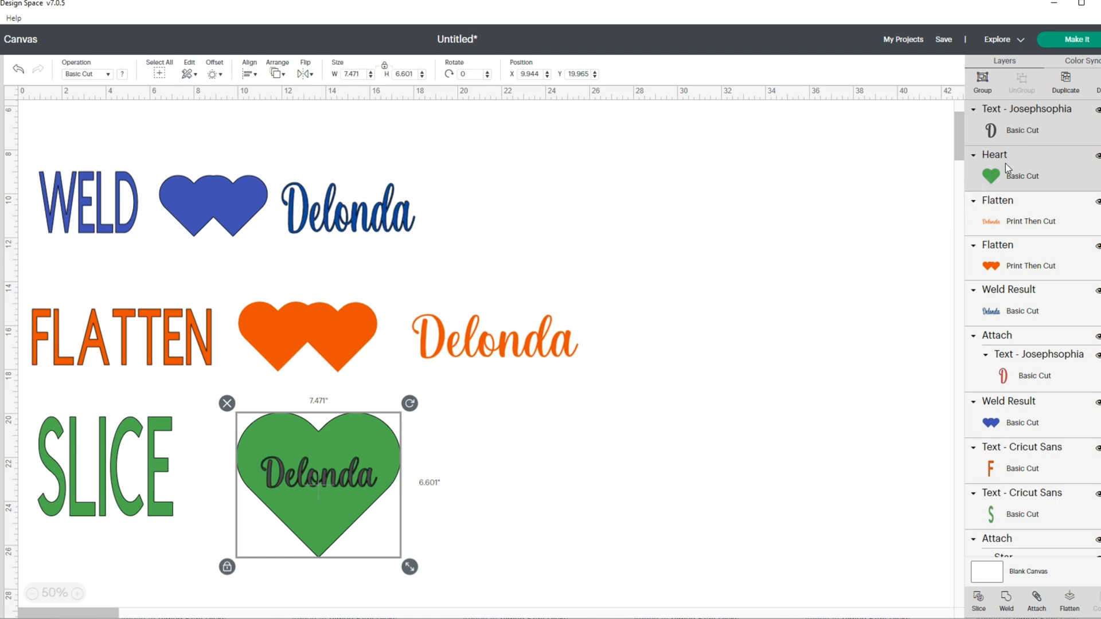
{"action": "left_click", "coordinate": [978, 599]}
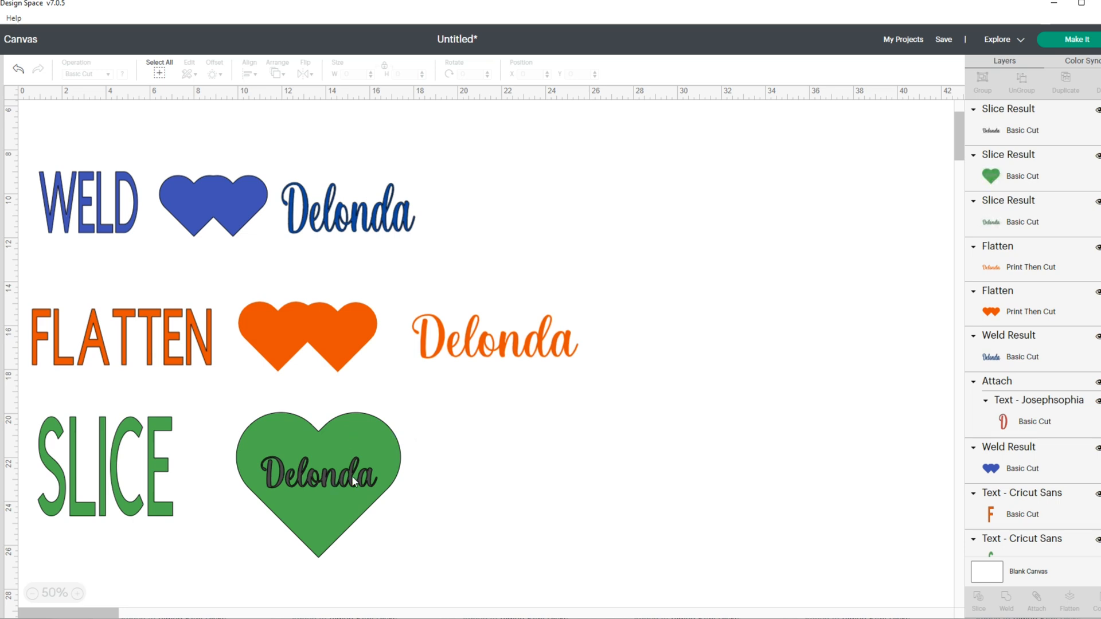
- Separate the sliced heart from its two cut-out name pieces and delete both the green and the dark grey name
{"action": "left_click_drag", "start_coordinate": [339, 442], "coordinate": [510, 433]}
{"action": "left_click_drag", "start_coordinate": [338, 478], "coordinate": [332, 453]}
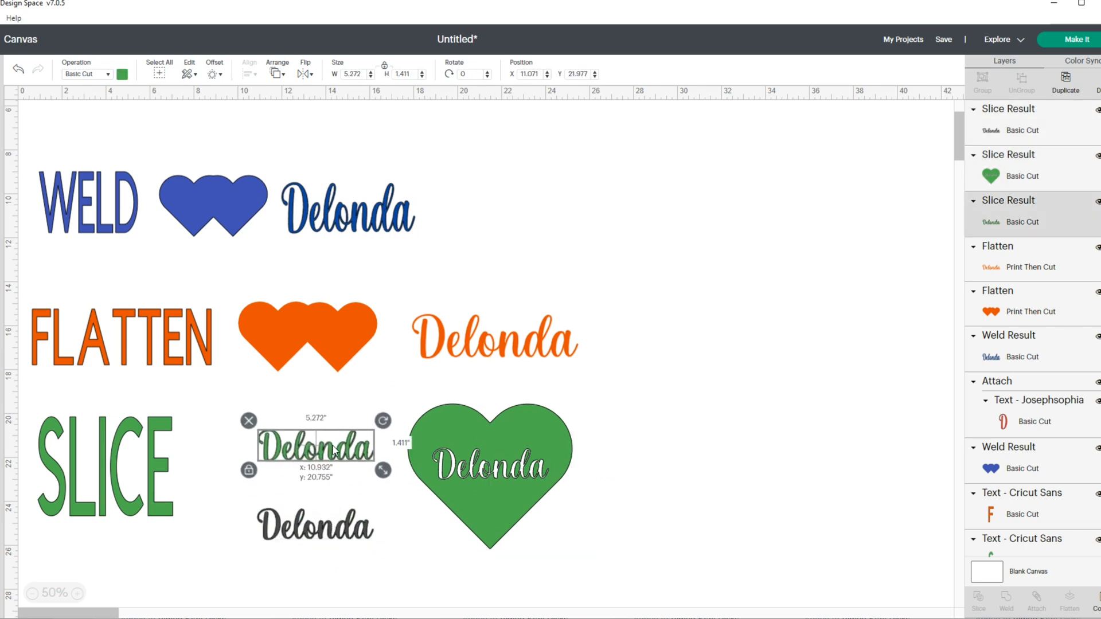
{"action": "left_click", "coordinate": [247, 421]}
{"action": "left_click", "coordinate": [298, 524]}
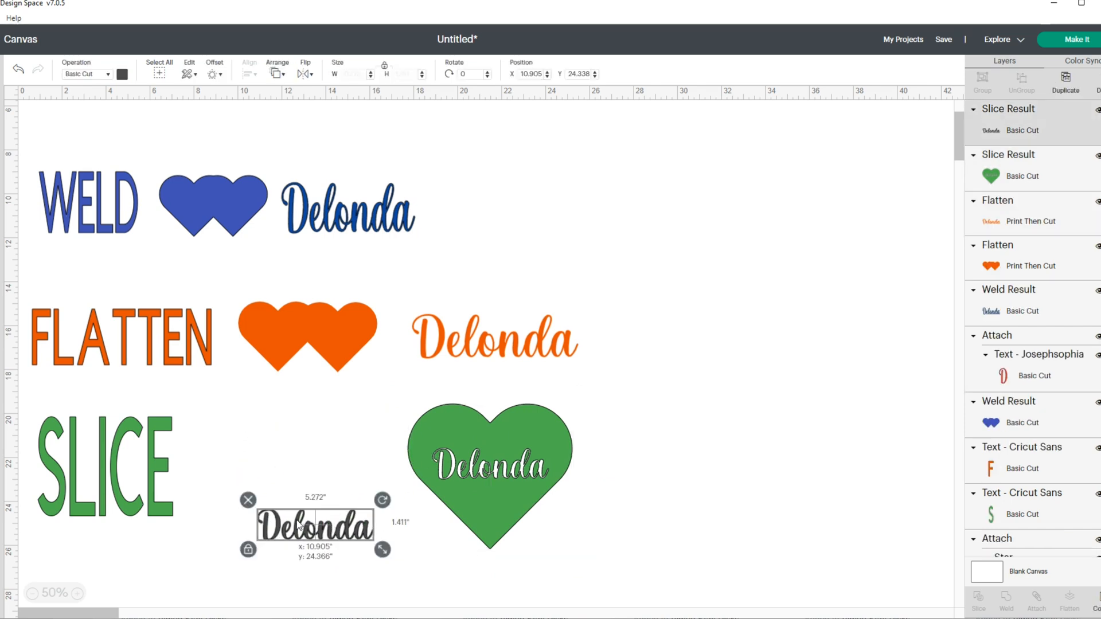
{"action": "key", "text": "Delete"}
- Place the sliced heart beside the SLICE text and shrink it to about 6.03 in wide
{"action": "left_click_drag", "start_coordinate": [470, 467], "coordinate": [272, 473]}
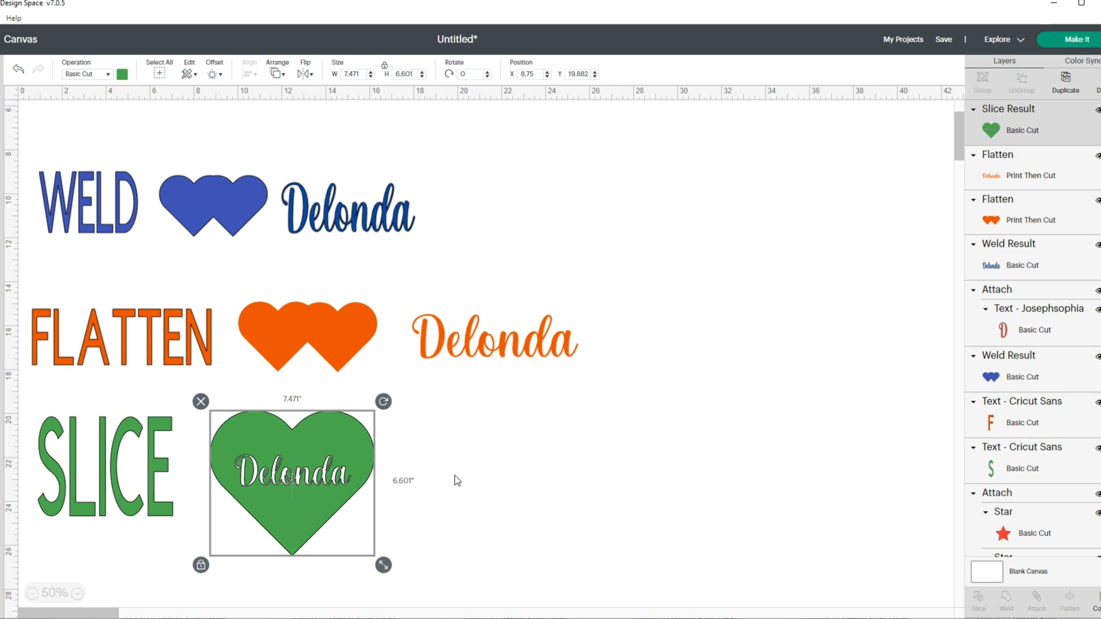
{"action": "scroll", "coordinate": [457, 481], "scroll_direction": "down", "scroll_amount": 1}
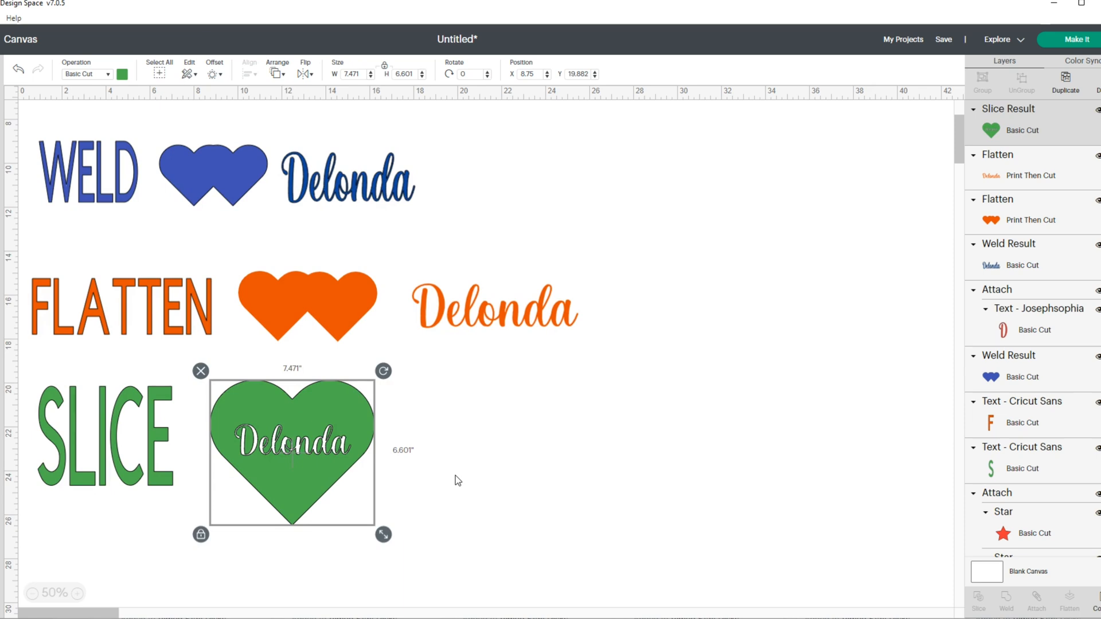
{"action": "left_click_drag", "start_coordinate": [384, 534], "coordinate": [349, 499]}
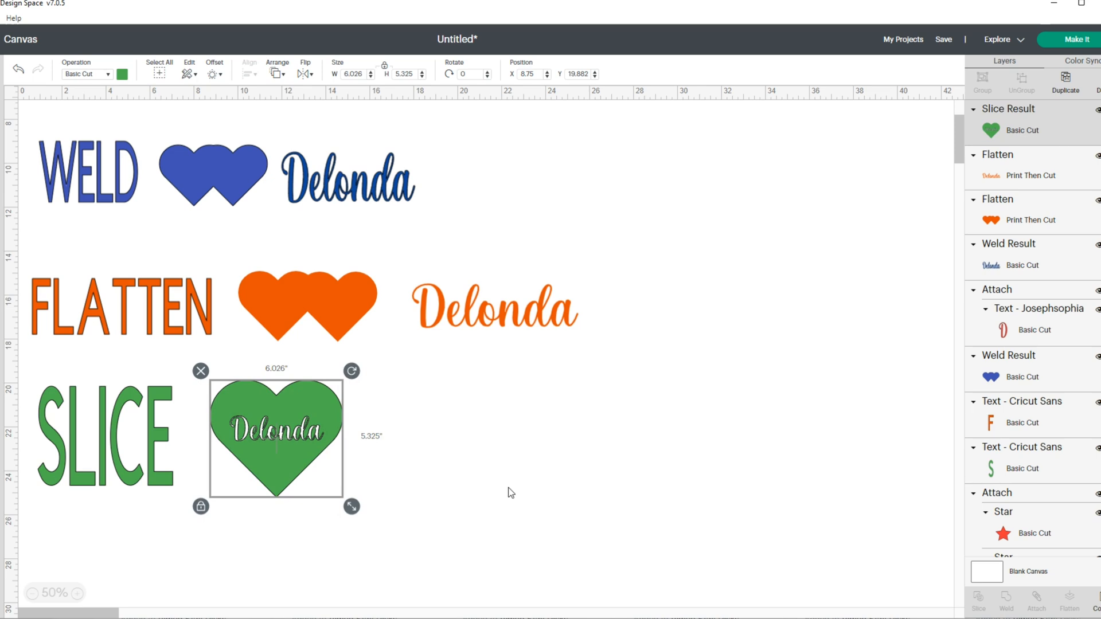
- Inspect the sliced heart's outlined portions with the Contour tool
{"action": "scroll", "coordinate": [752, 489], "scroll_direction": "down", "scroll_amount": 3}
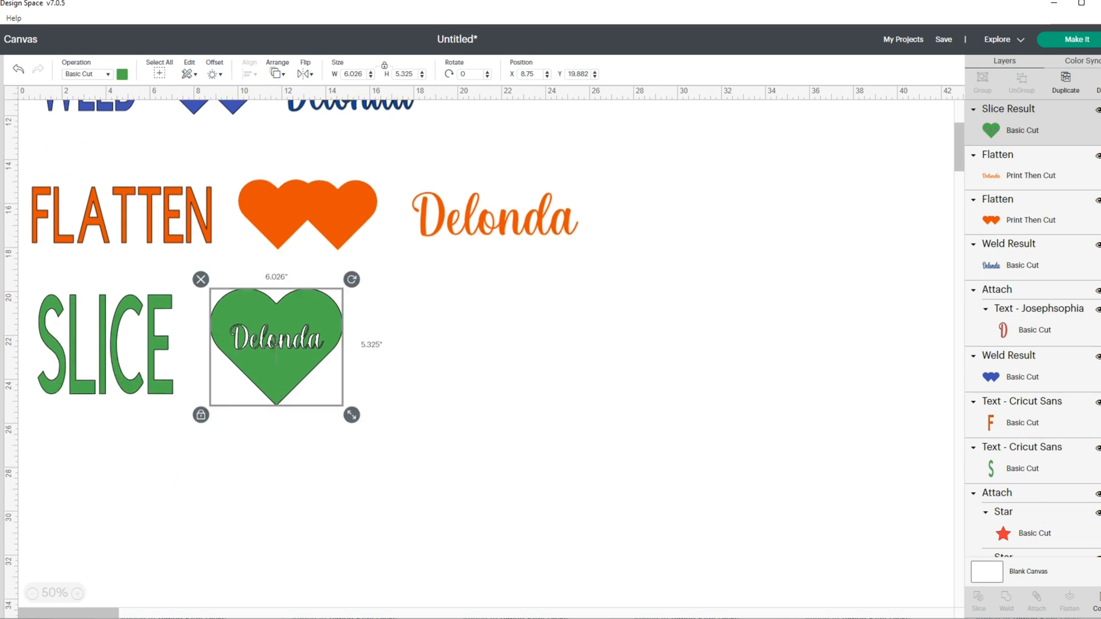
{"action": "left_click", "coordinate": [1097, 602]}
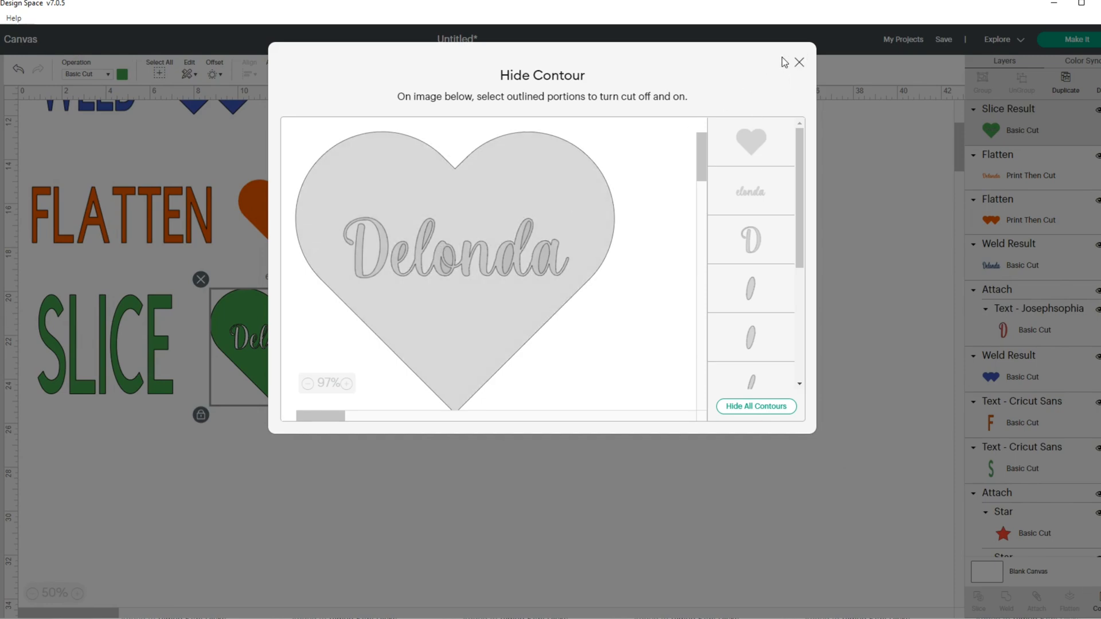
{"action": "left_click", "coordinate": [798, 62]}
{"action": "left_click", "coordinate": [704, 404]}
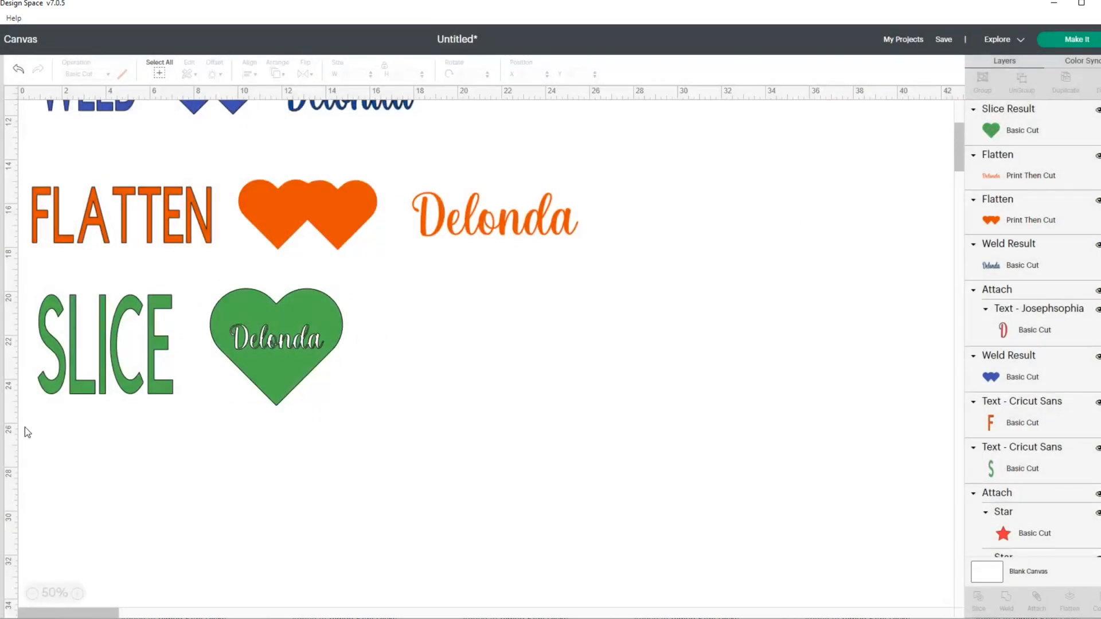
- Bring the CONTOUR text below the SLICE row and enlarge it to about 9.82 in wide and 5.32 in high
{"action": "scroll", "coordinate": [1088, 425], "scroll_direction": "down", "scroll_amount": 10}
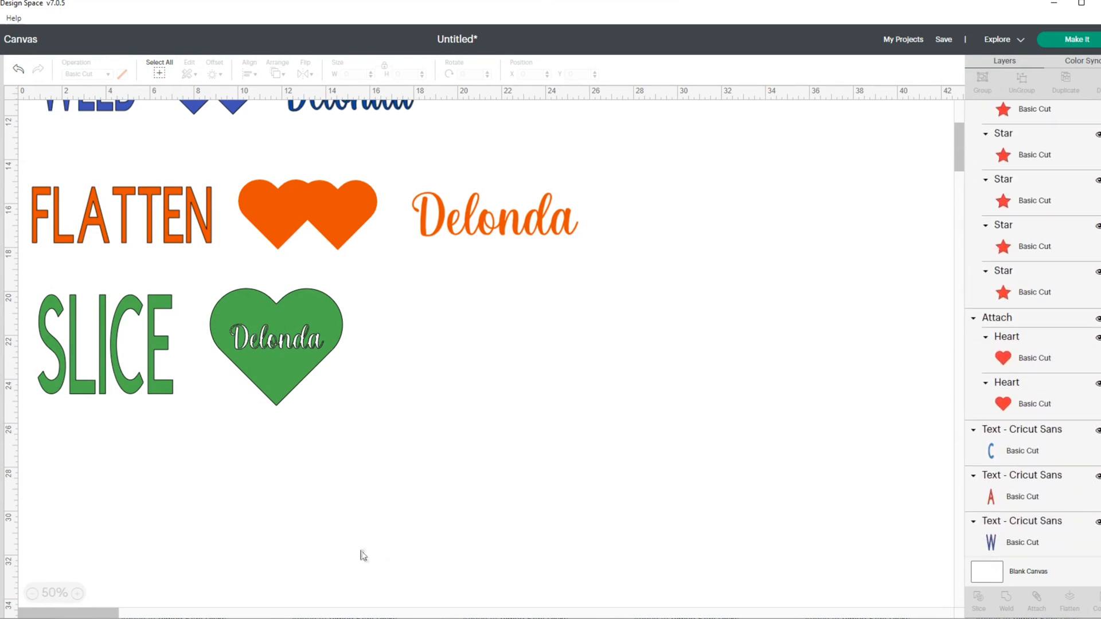
{"action": "left_click", "coordinate": [1051, 450]}
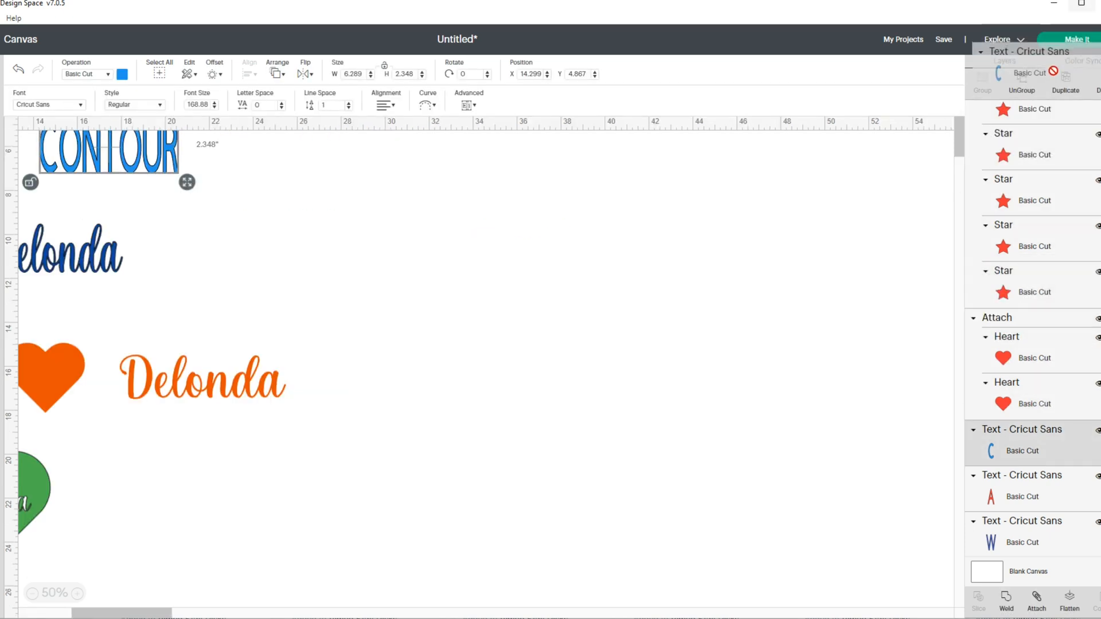
{"action": "left_click_drag", "start_coordinate": [156, 179], "coordinate": [78, 615]}
{"action": "left_click_drag", "start_coordinate": [359, 395], "coordinate": [107, 434]}
{"action": "left_click_drag", "start_coordinate": [184, 458], "coordinate": [259, 526]}
{"action": "left_click", "coordinate": [363, 509]}
{"action": "left_click_drag", "start_coordinate": [200, 468], "coordinate": [207, 469]}
- Search the image library for "cutie" and add the free solid black standing Cricut Cutie to the canvas
{"action": "left_click", "coordinate": [356, 452]}
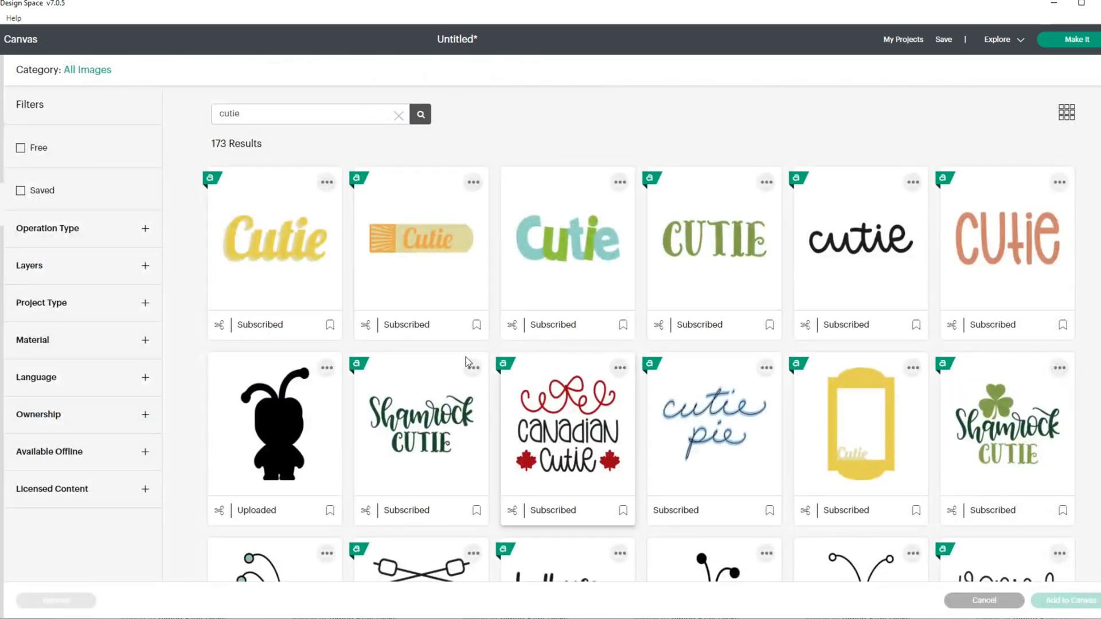
{"action": "scroll", "coordinate": [711, 373], "scroll_direction": "down", "scroll_amount": 4}
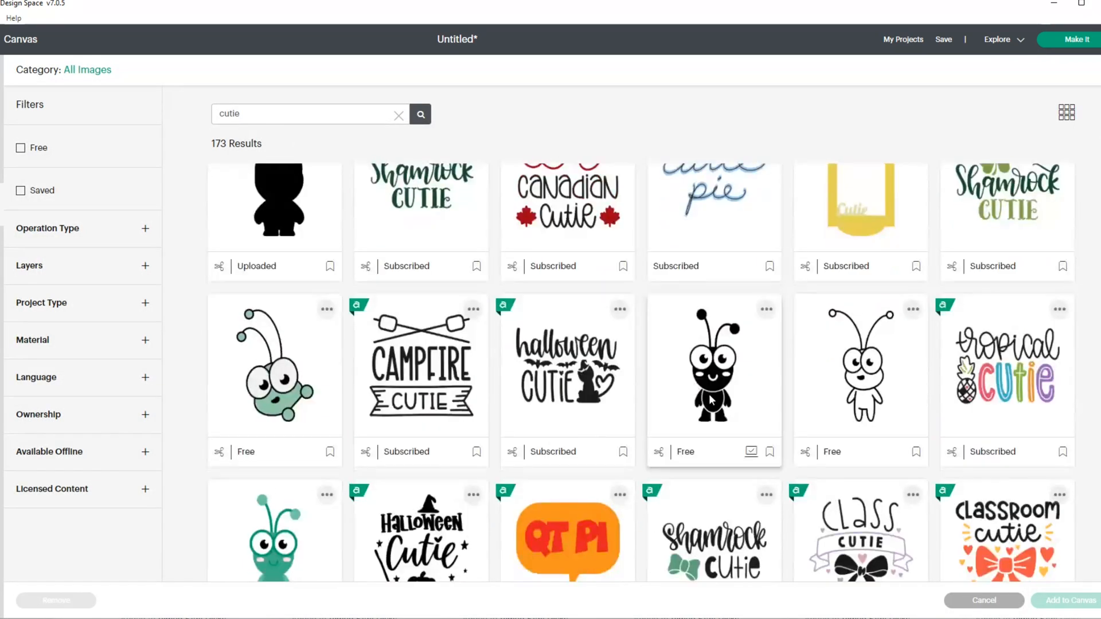
{"action": "left_click", "coordinate": [711, 400]}
{"action": "left_click", "coordinate": [1058, 599]}
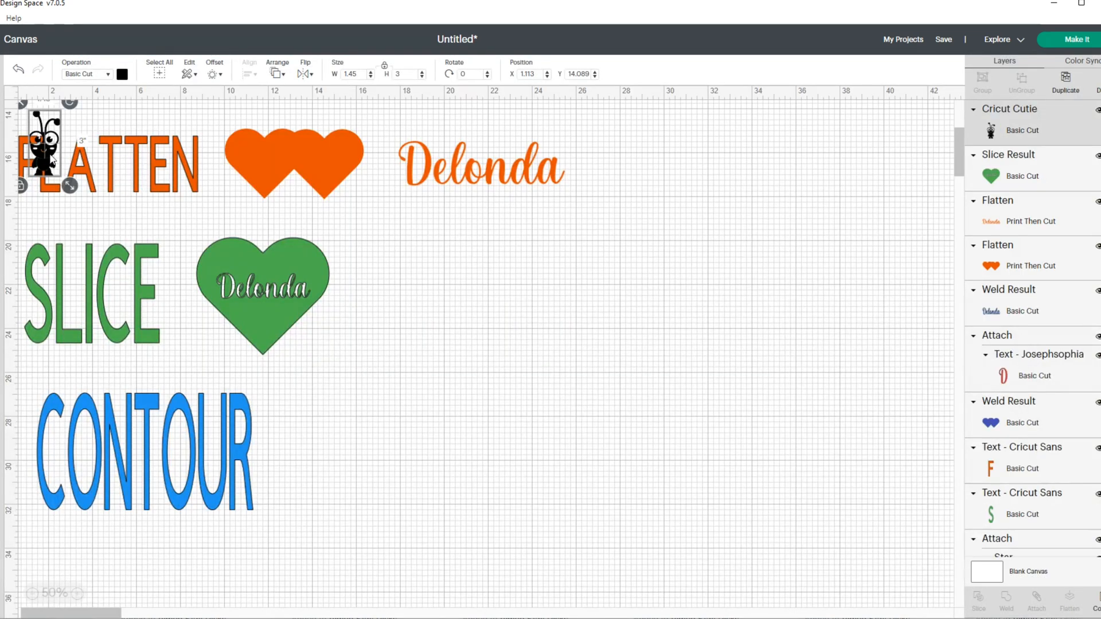
- Enlarge the Cricut Cutie to about 3.56 in wide beside the CONTOUR text and colour it the same light blue
{"action": "left_click_drag", "start_coordinate": [53, 159], "coordinate": [415, 567]}
{"action": "left_click_drag", "start_coordinate": [367, 505], "coordinate": [365, 457]}
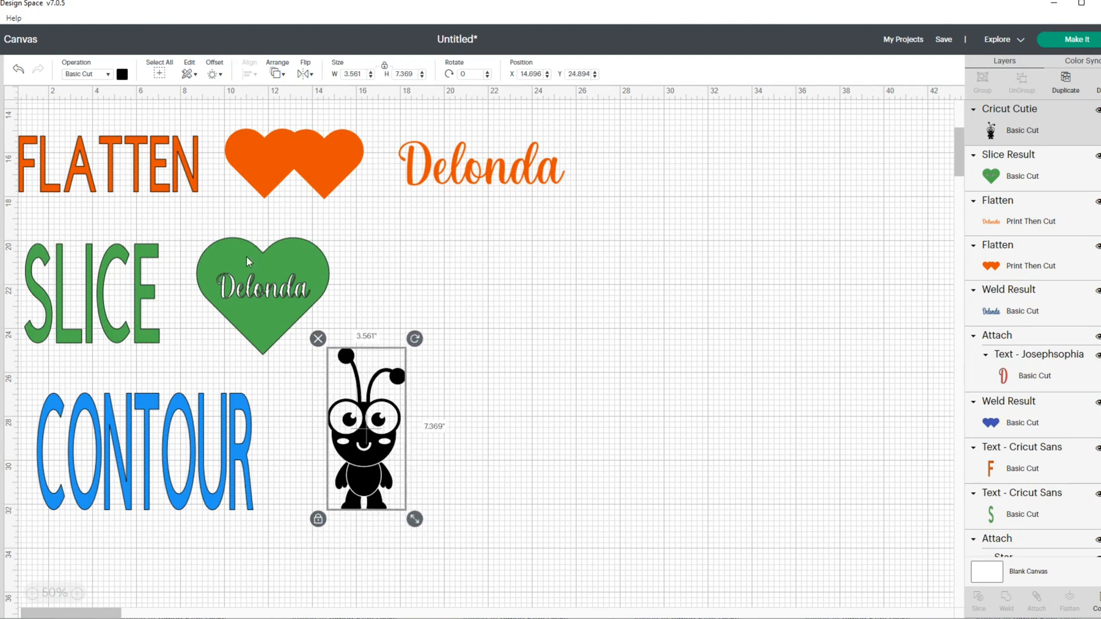
{"action": "left_click", "coordinate": [122, 74]}
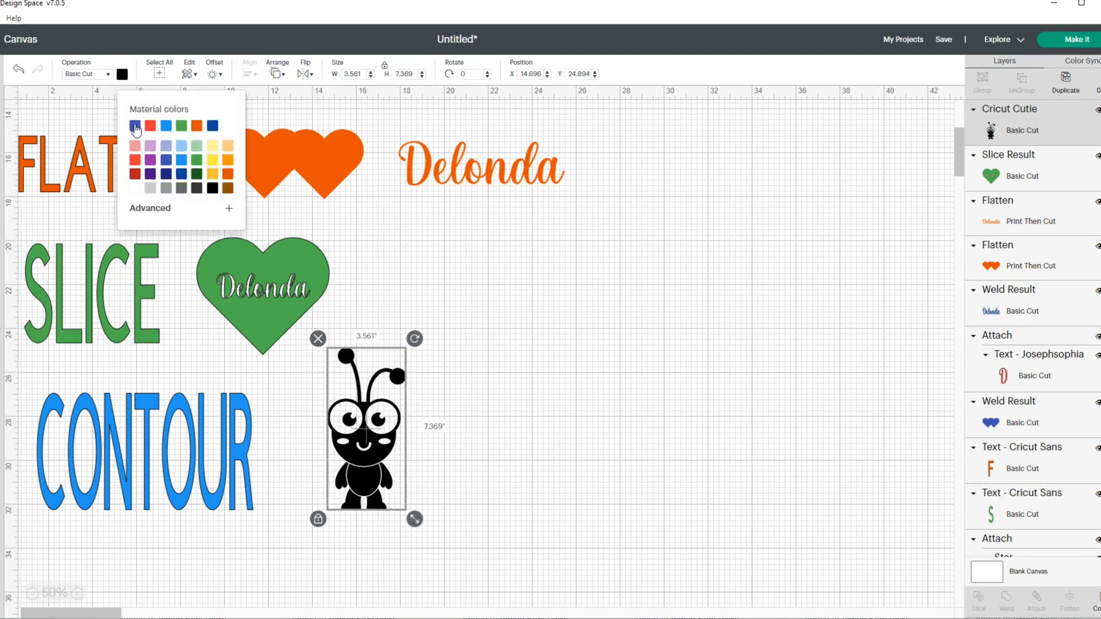
{"action": "left_click", "coordinate": [135, 125]}
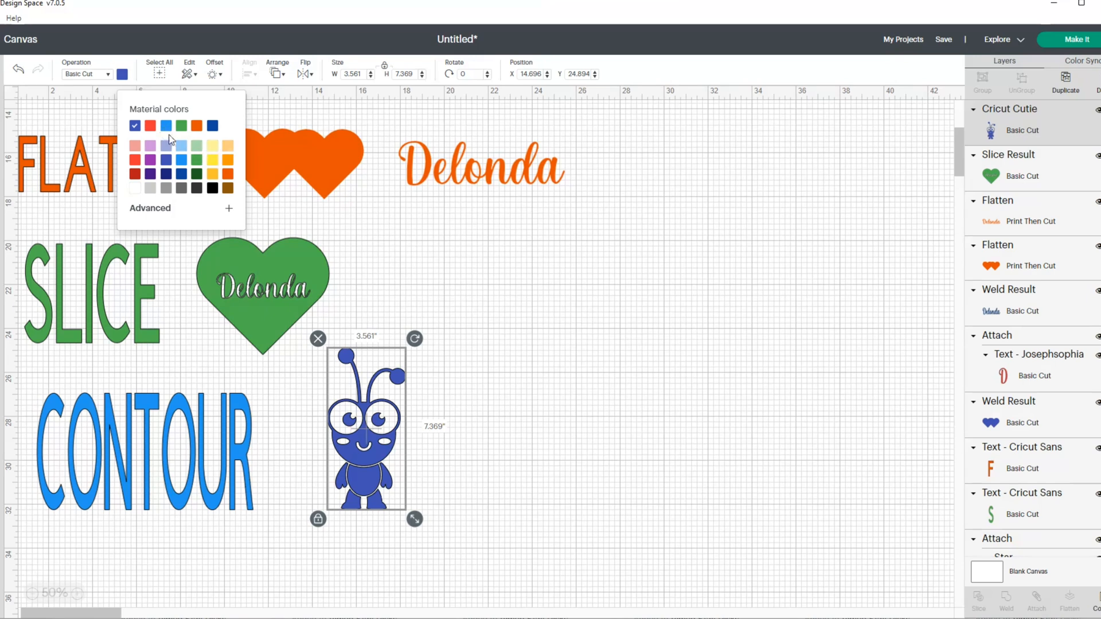
{"action": "left_click", "coordinate": [186, 162]}
{"action": "left_click", "coordinate": [518, 329]}
{"action": "left_click_drag", "start_coordinate": [370, 451], "coordinate": [355, 456]}
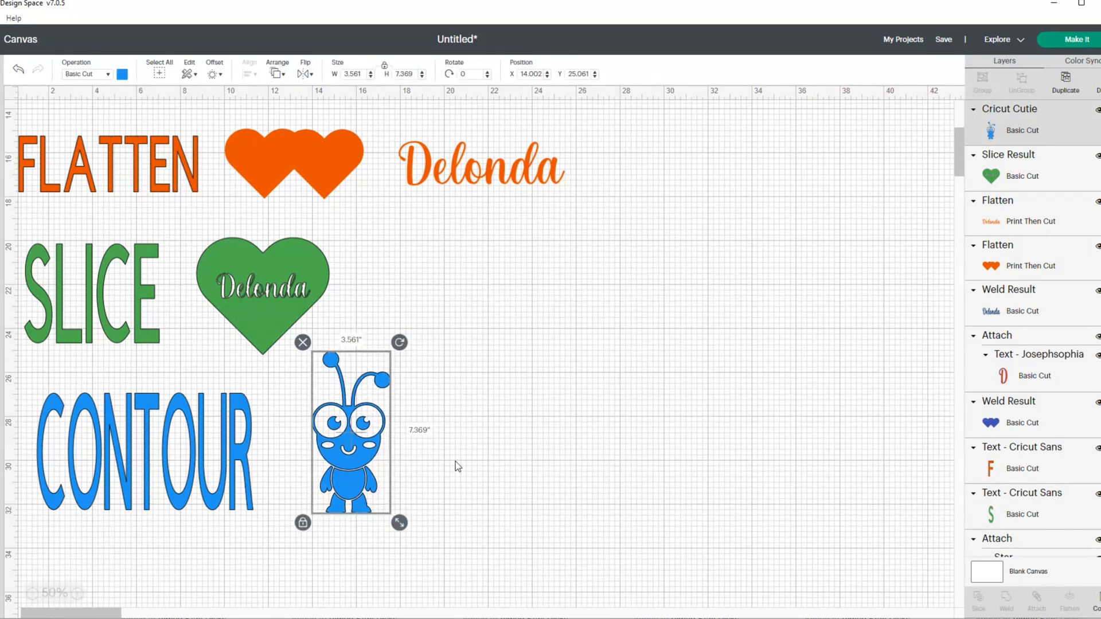
- Duplicate the blue Cricut Cutie and place the copy beside the original
{"action": "left_click_drag", "start_coordinate": [59, 616], "coordinate": [47, 616]}
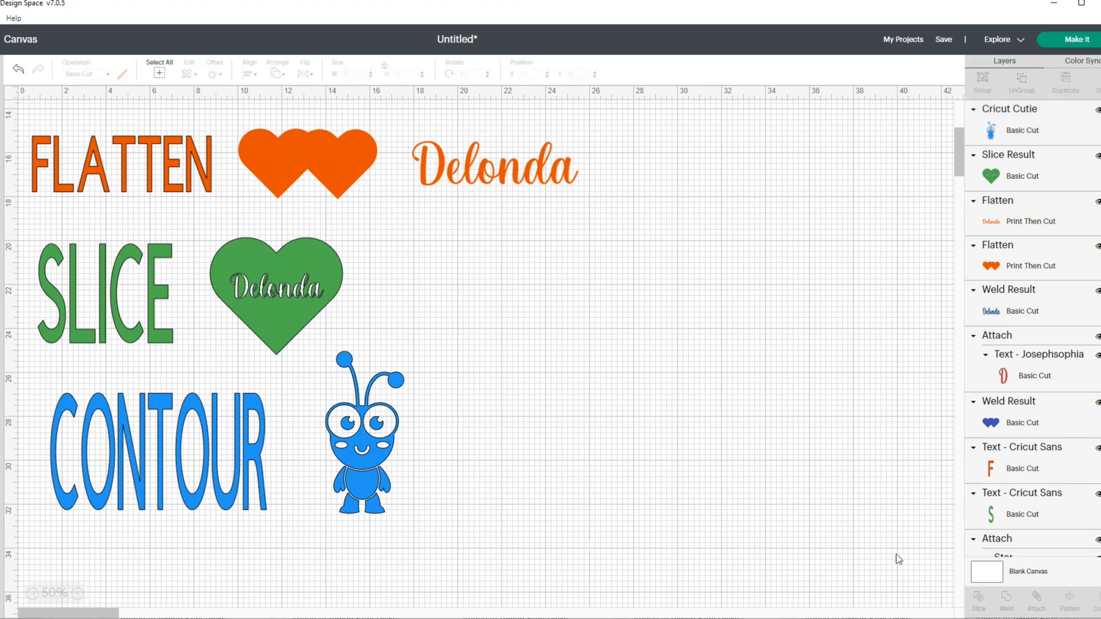
{"action": "left_click", "coordinate": [369, 477]}
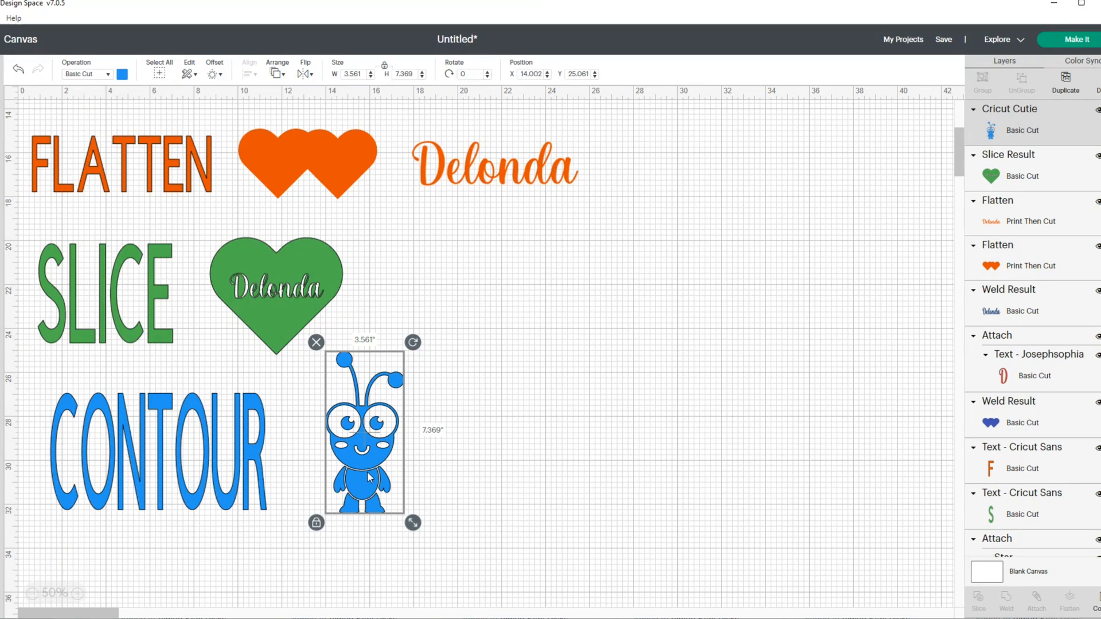
{"action": "left_click", "coordinate": [1066, 80]}
{"action": "left_click_drag", "start_coordinate": [385, 456], "coordinate": [500, 456]}
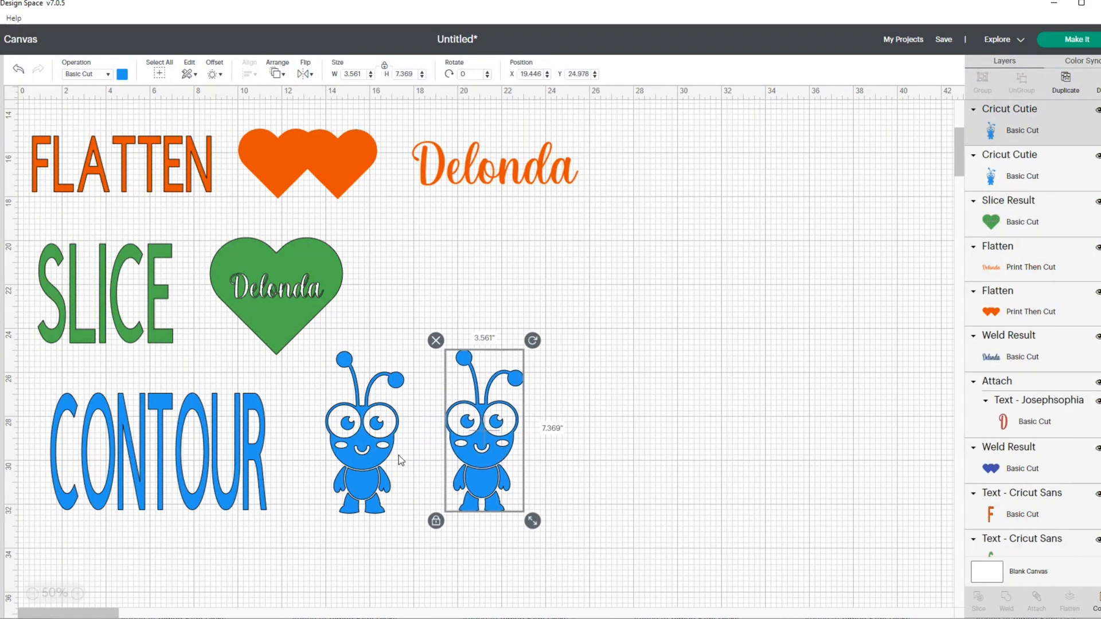
- Move the duplicate Cutie far across the canvas, clear of the area covered by the Hide Contour dialog
{"action": "left_click", "coordinate": [376, 455]}
{"action": "left_click", "coordinate": [485, 452]}
{"action": "left_click", "coordinate": [1097, 601]}
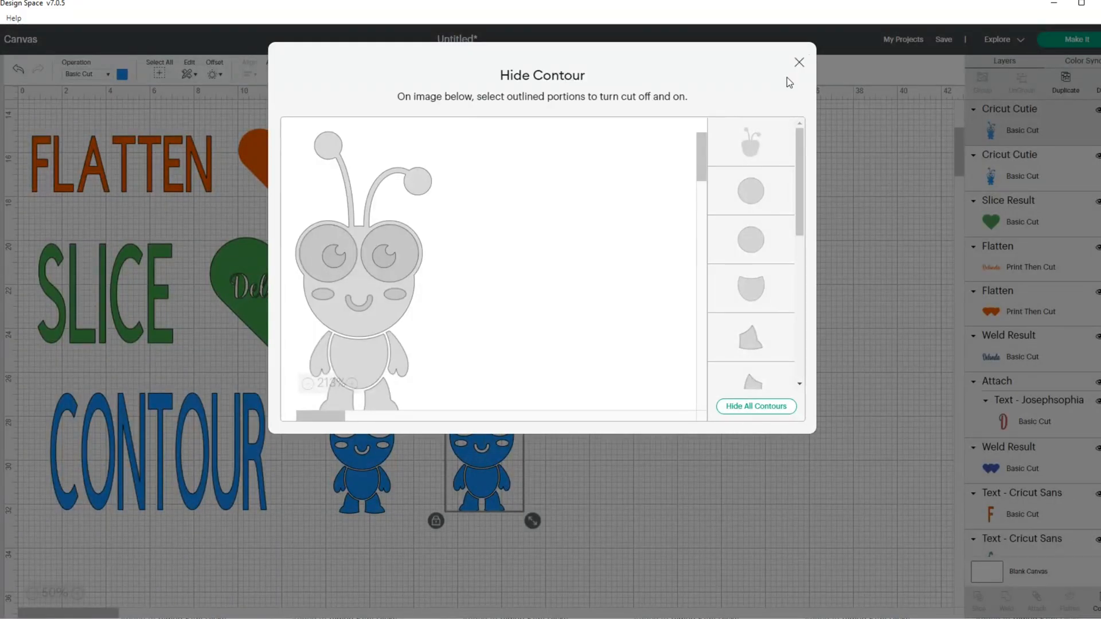
{"action": "left_click", "coordinate": [797, 63]}
{"action": "left_click_drag", "start_coordinate": [487, 438], "coordinate": [821, 412]}
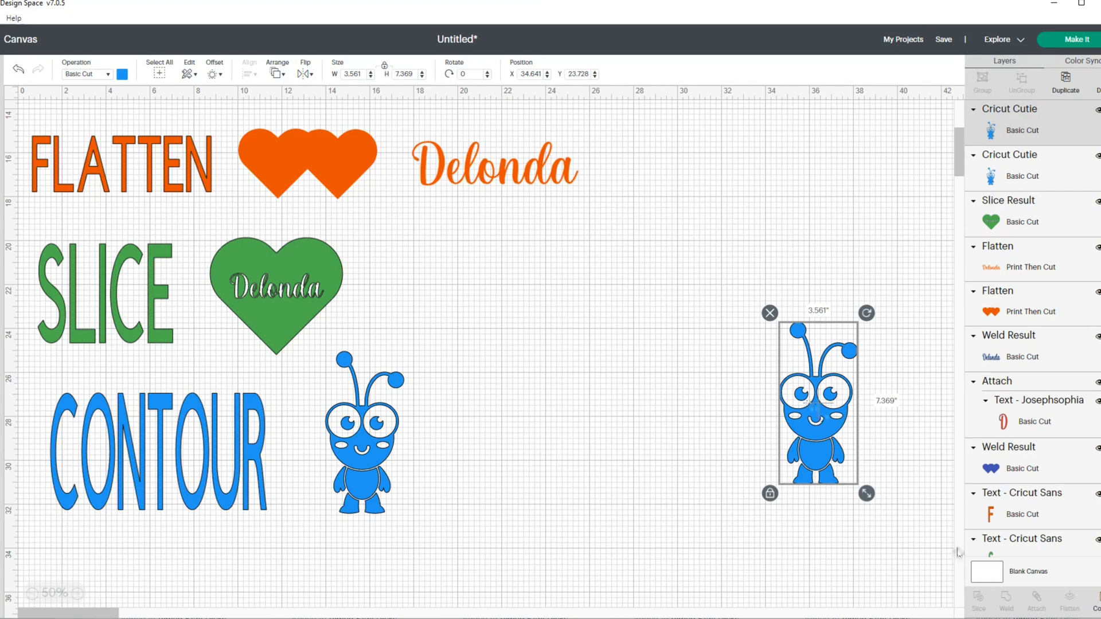
{"action": "left_click", "coordinate": [1097, 602]}
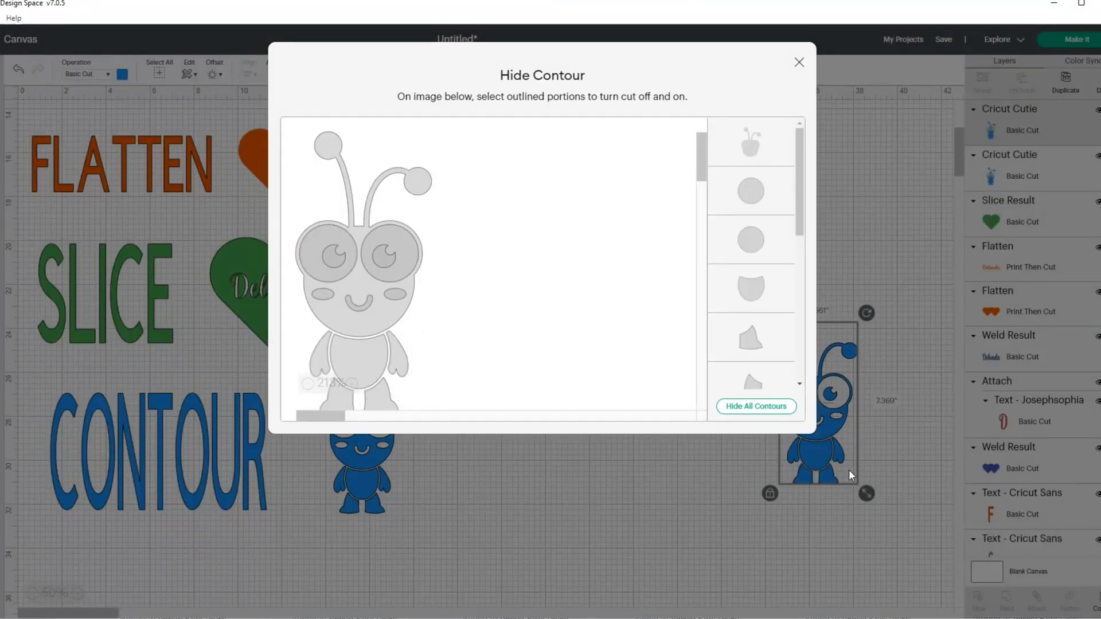
{"action": "left_click", "coordinate": [799, 61]}
{"action": "left_click_drag", "start_coordinate": [836, 405], "coordinate": [914, 265]}
- Hide the duplicate Cutie's cheeks, mouth, one pupil, belly and one arm with Contour, and place it back beside the original
{"action": "left_click", "coordinate": [1097, 602]}
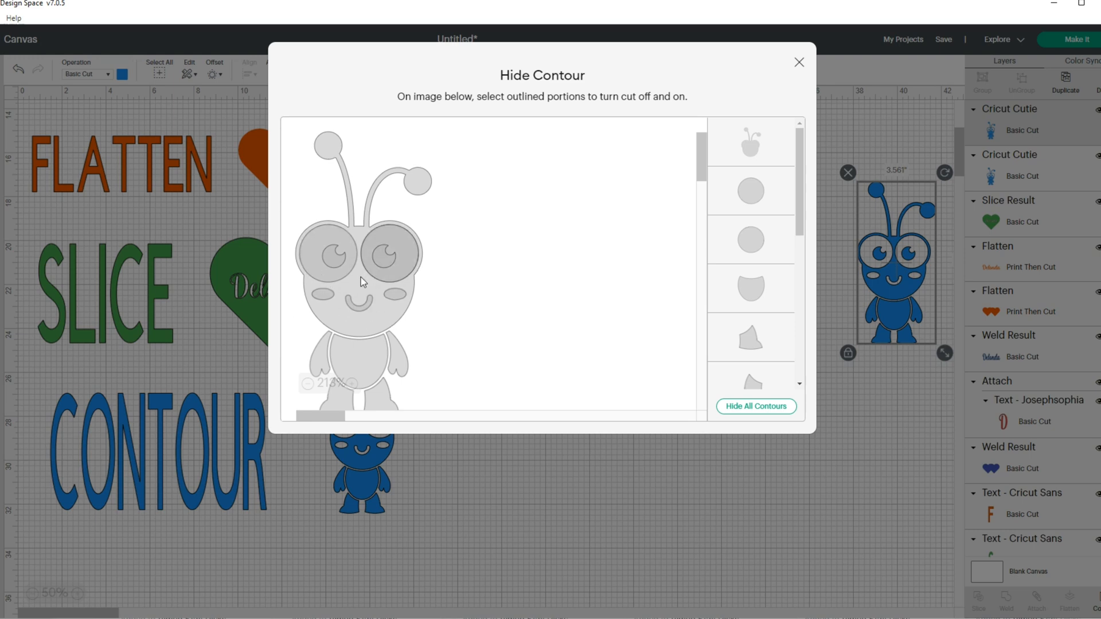
{"action": "left_click", "coordinate": [398, 297]}
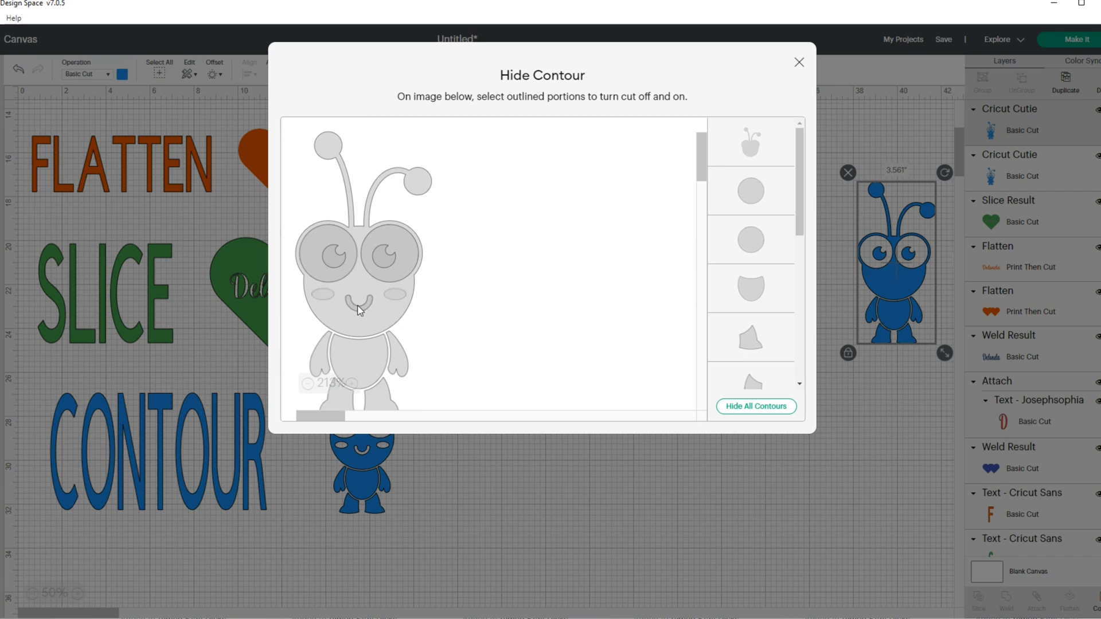
{"action": "left_click", "coordinate": [356, 361]}
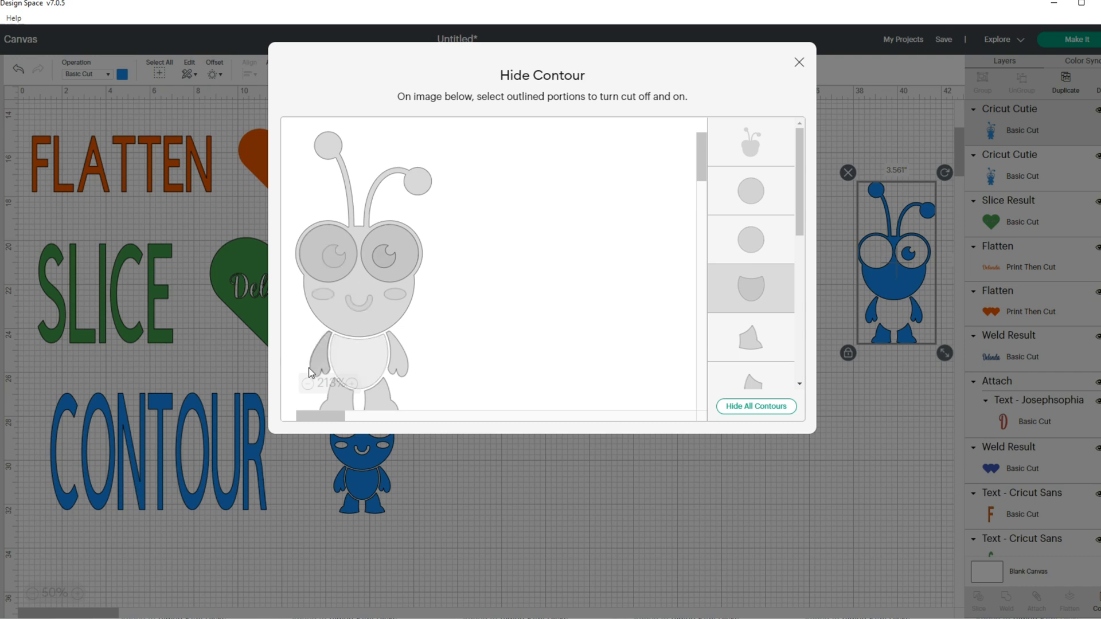
{"action": "left_click", "coordinate": [322, 358]}
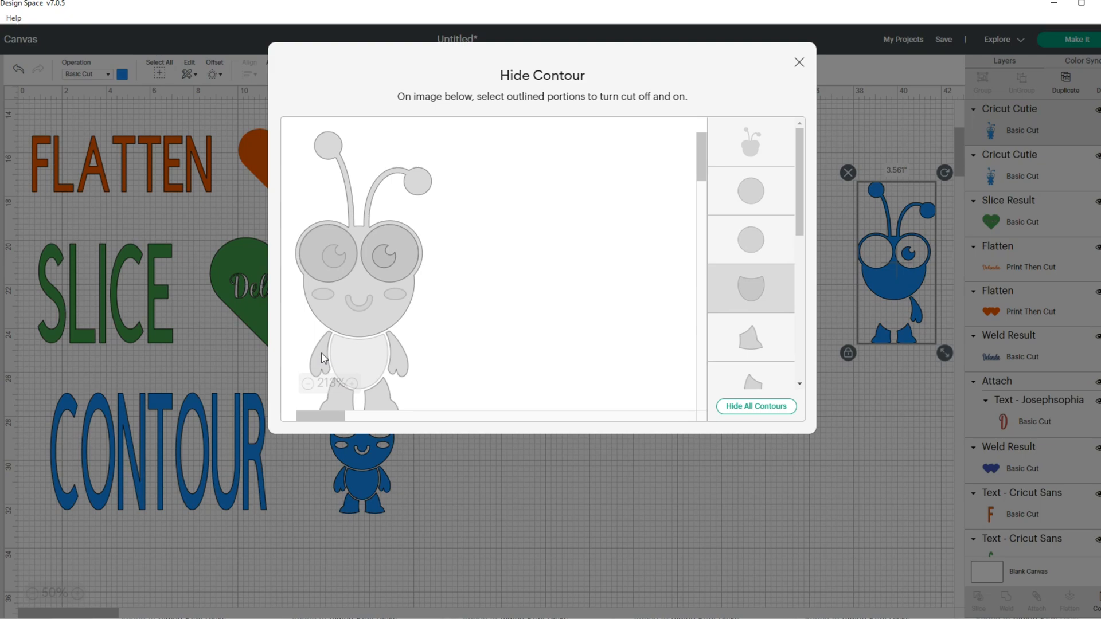
{"action": "left_click", "coordinate": [799, 63]}
{"action": "left_click_drag", "start_coordinate": [861, 325], "coordinate": [477, 476]}
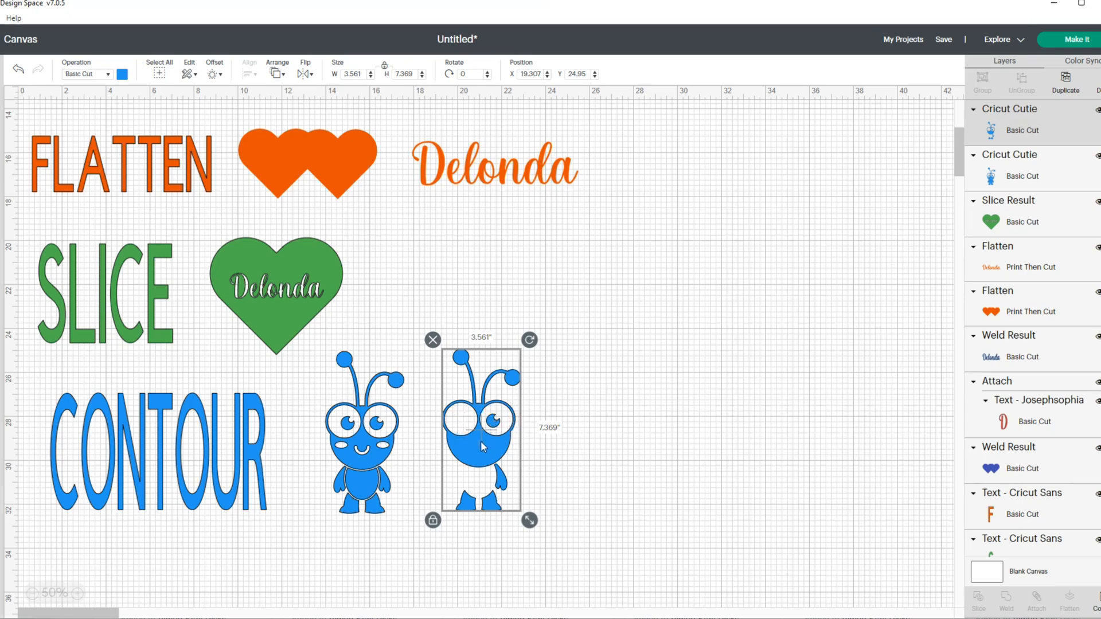
- Compare the original and contoured Cuties and review the Attach, Weld, Flatten and Slice example rows
{"action": "left_click", "coordinate": [635, 445]}
{"action": "left_click", "coordinate": [485, 432]}
{"action": "left_click", "coordinate": [362, 447]}
{"action": "left_click", "coordinate": [481, 445]}
{"action": "scroll", "coordinate": [280, 469], "scroll_direction": "up", "scroll_amount": 3}
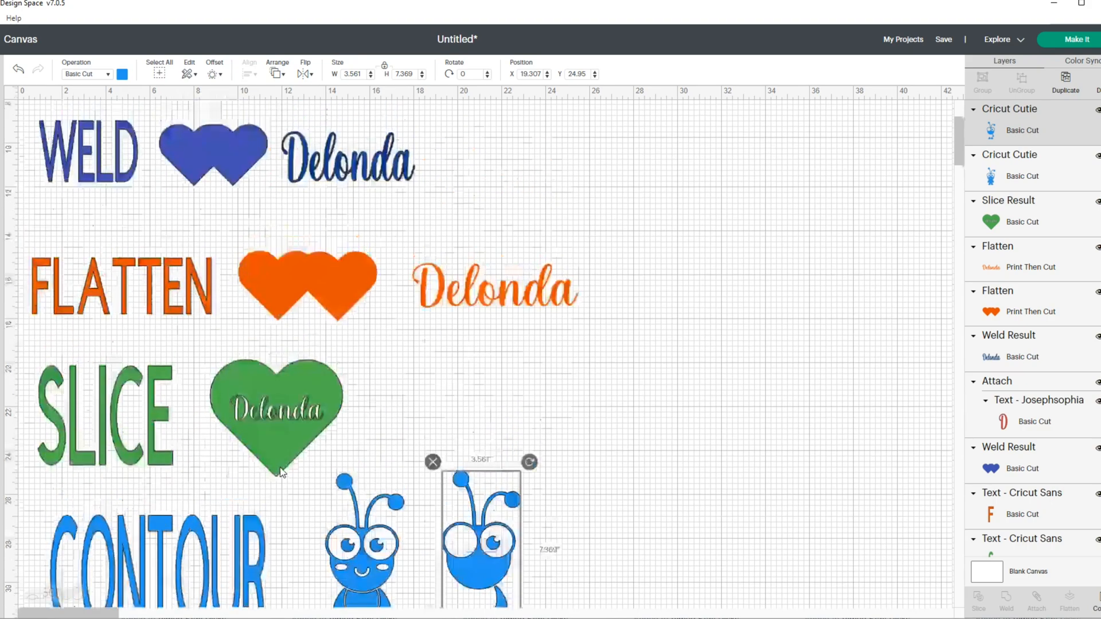
{"action": "scroll", "coordinate": [281, 472], "scroll_direction": "up", "scroll_amount": 4}
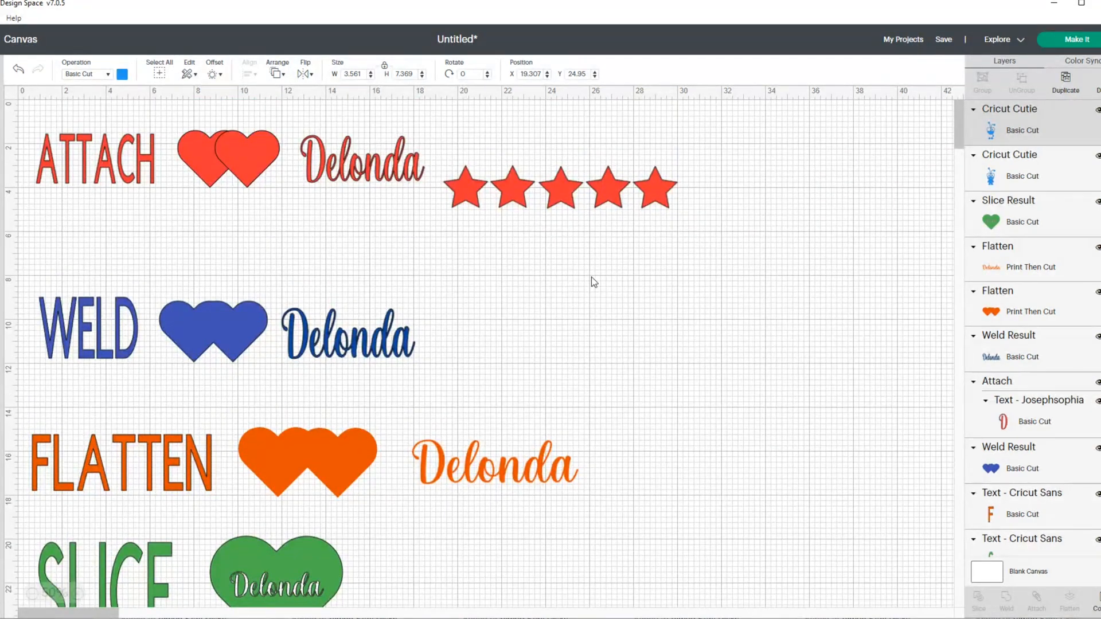
{"action": "scroll", "coordinate": [593, 281], "scroll_direction": "down", "scroll_amount": 10}
{"action": "scroll", "coordinate": [572, 272], "scroll_direction": "up", "scroll_amount": 10}
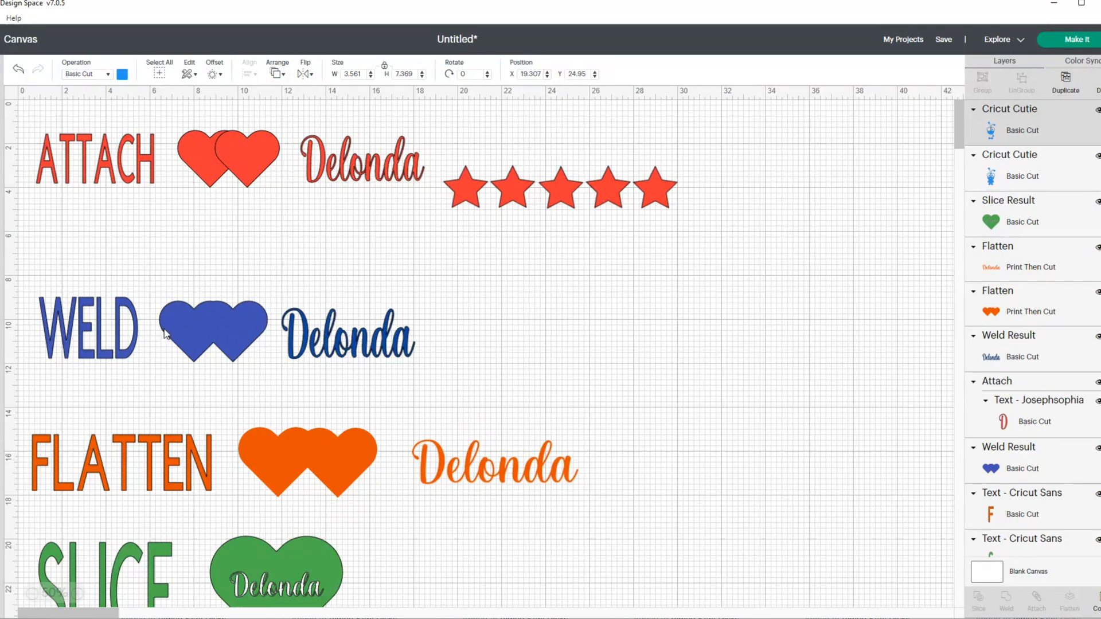
{"action": "scroll", "coordinate": [179, 342], "scroll_direction": "down", "scroll_amount": 3}
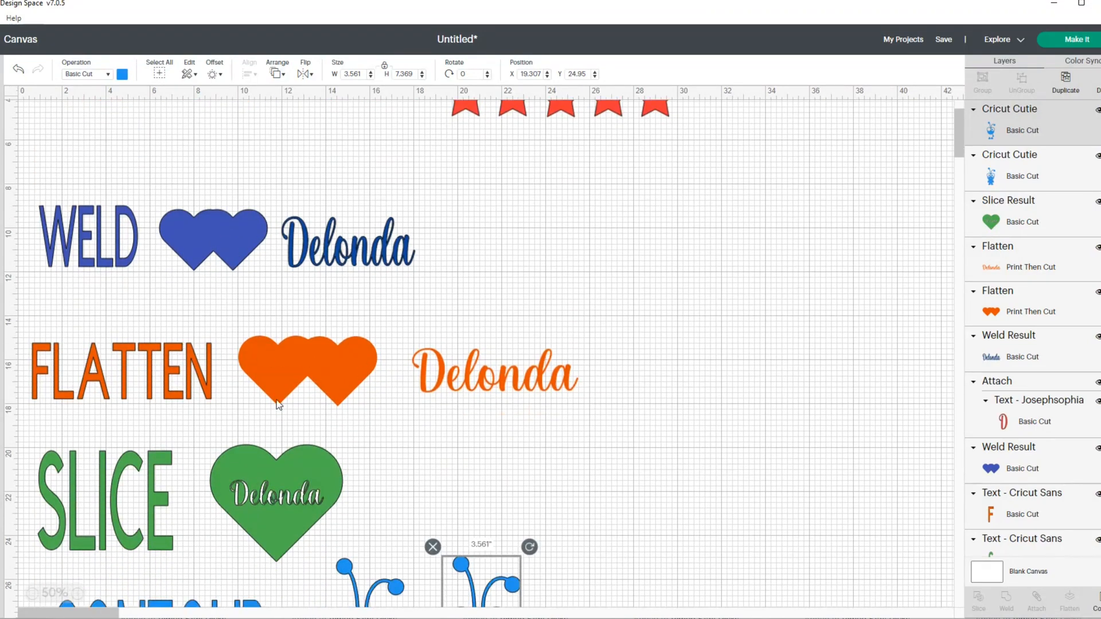
{"action": "scroll", "coordinate": [417, 442], "scroll_direction": "down", "scroll_amount": 5}
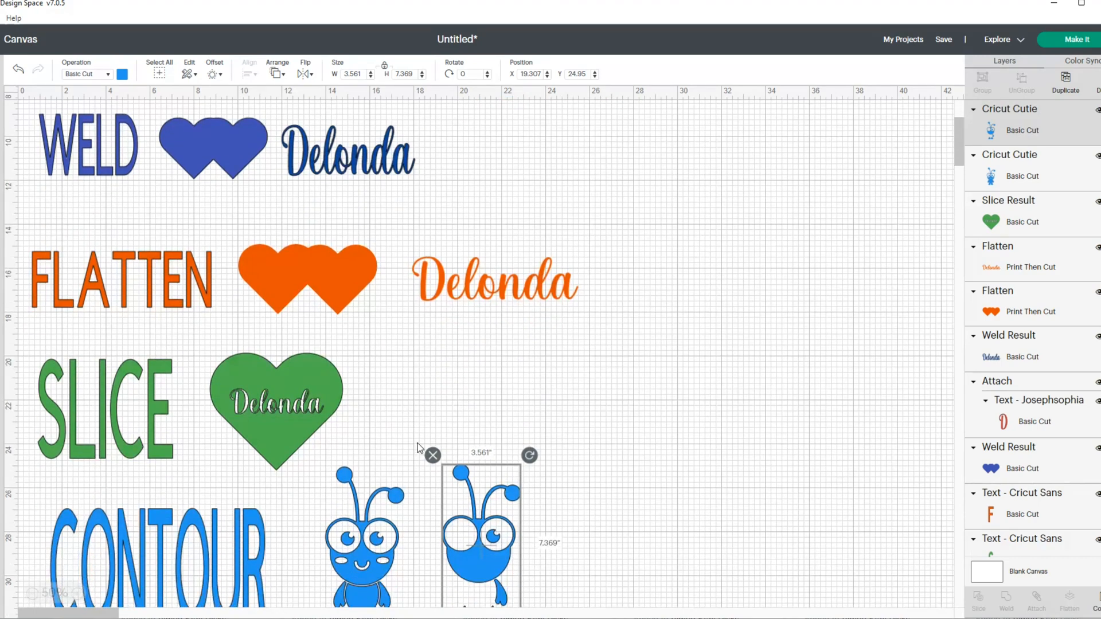
- Shift the contoured Cutie slightly lower and select the CONTOUR text
{"action": "left_click_drag", "start_coordinate": [470, 512], "coordinate": [474, 511]}
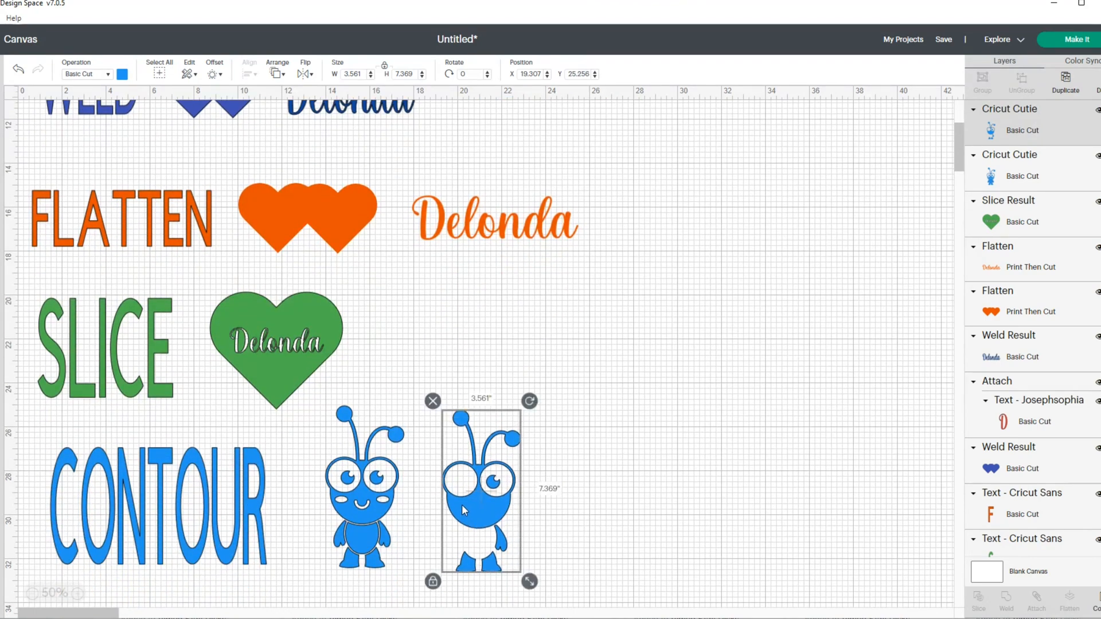
{"action": "left_click", "coordinate": [95, 464]}
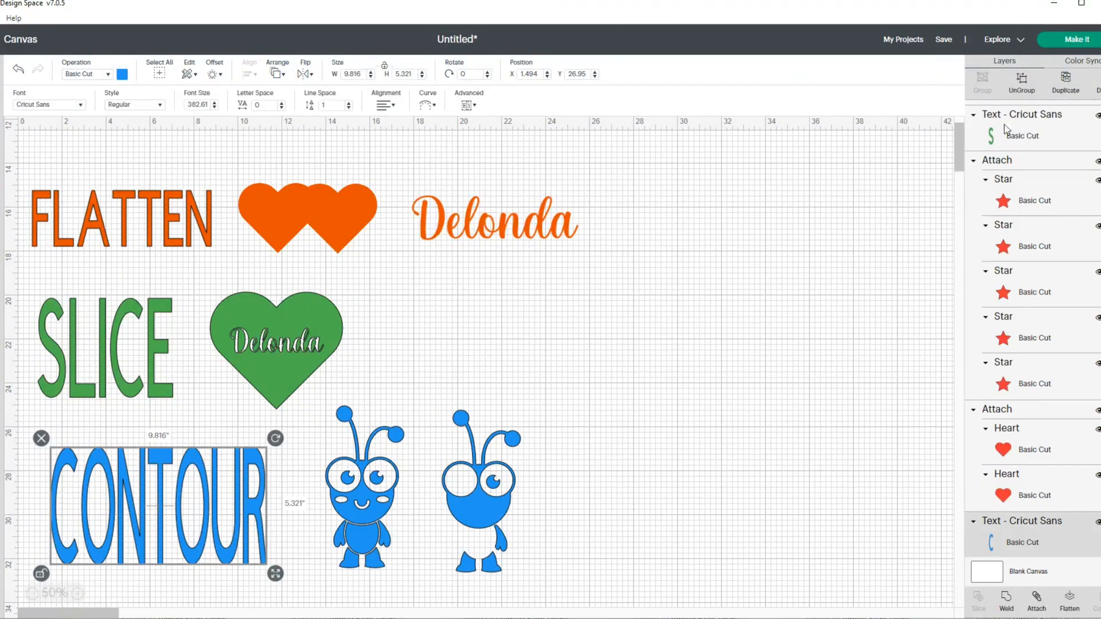
- Duplicate the CONTOUR text, place the copy beyond the contoured Cutie and change its wording to NOT CONTOURED on two lines
{"action": "left_click", "coordinate": [1066, 83]}
{"action": "left_click_drag", "start_coordinate": [207, 499], "coordinate": [751, 490]}
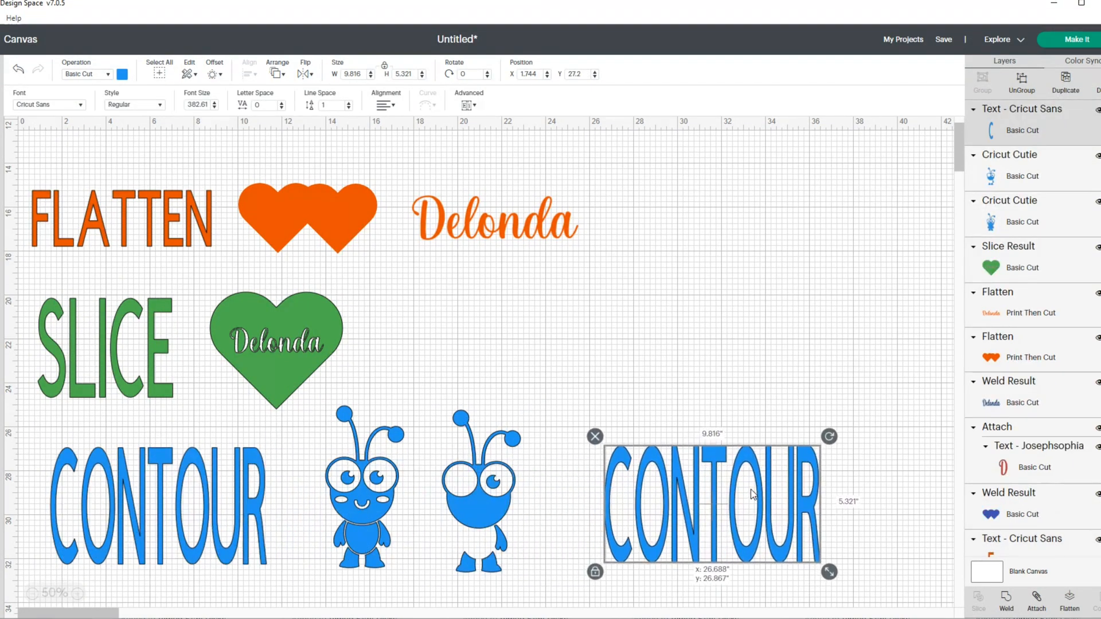
{"action": "double_click", "coordinate": [750, 489]}
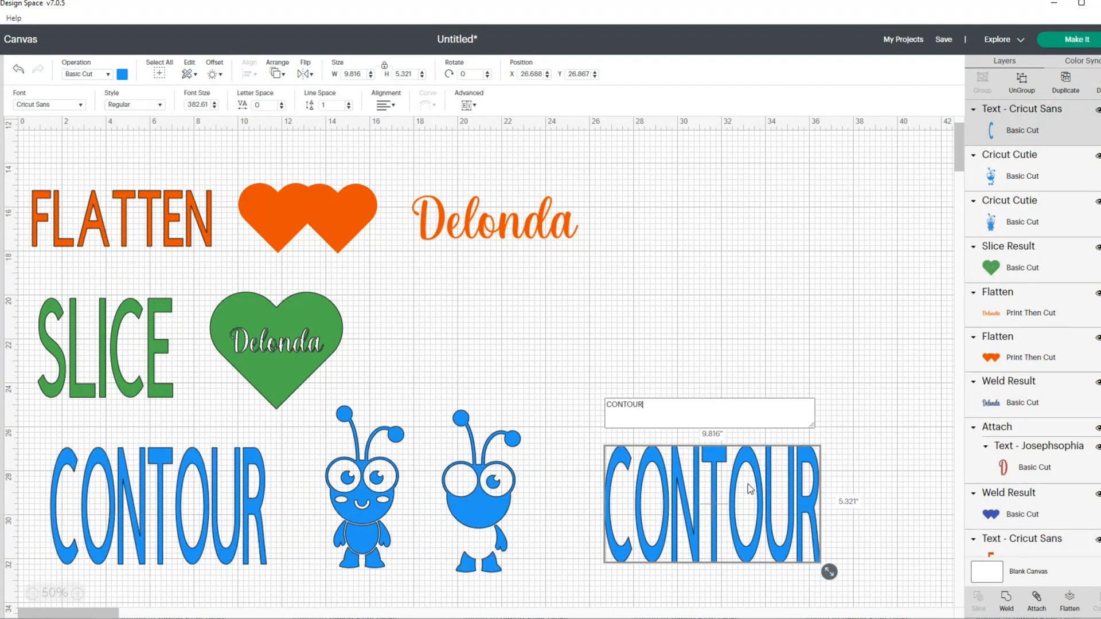
{"action": "left_click", "coordinate": [609, 404]}
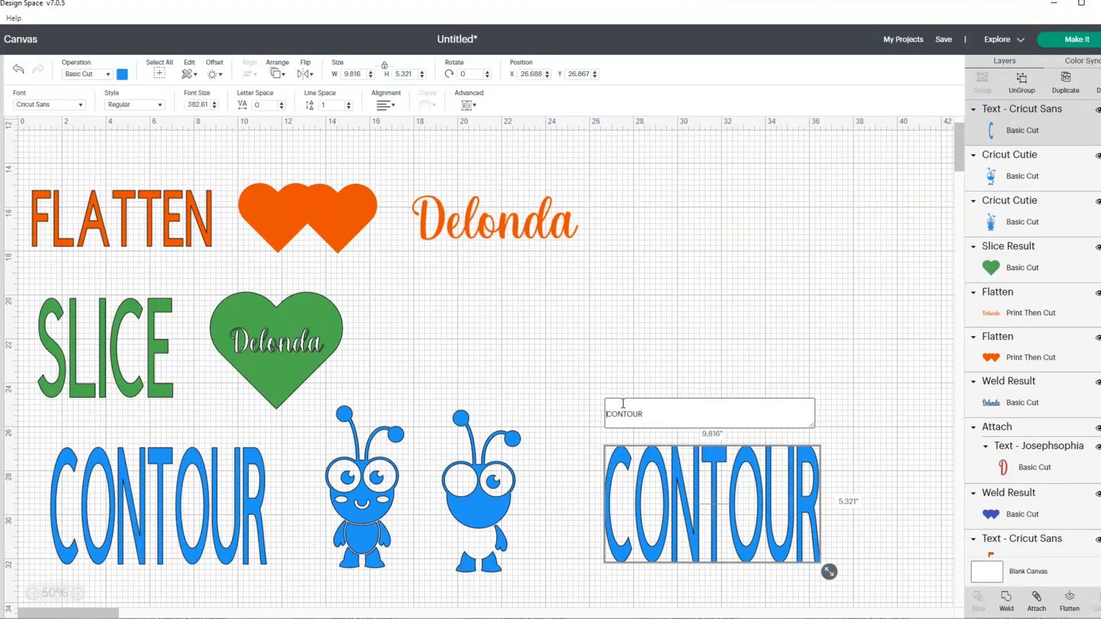
{"action": "key", "text": "Return"}
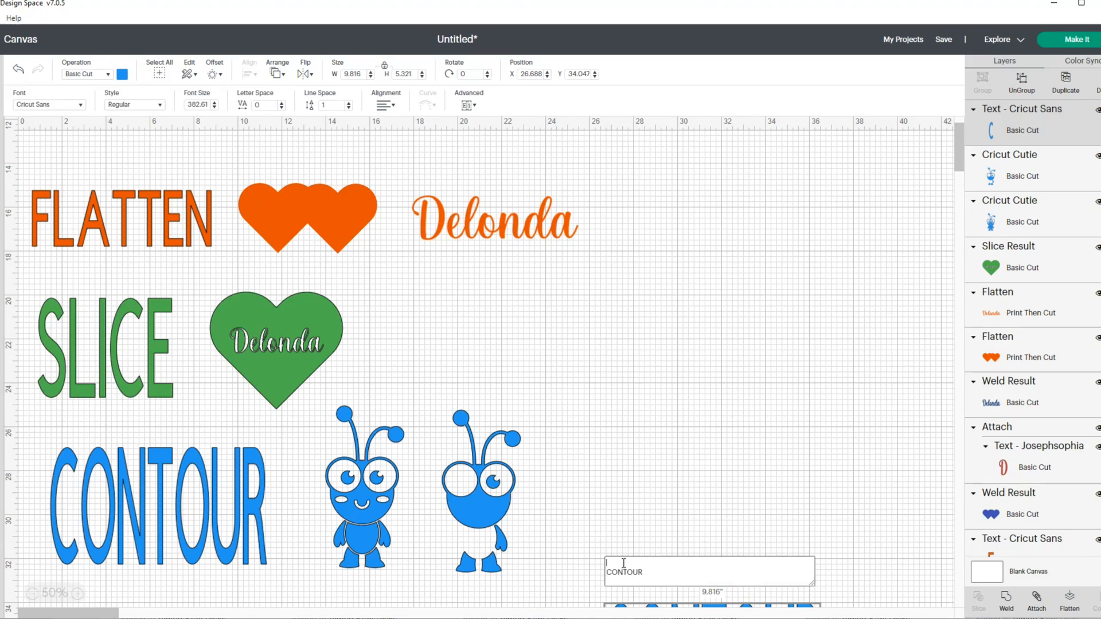
{"action": "type", "text": "NOT"}
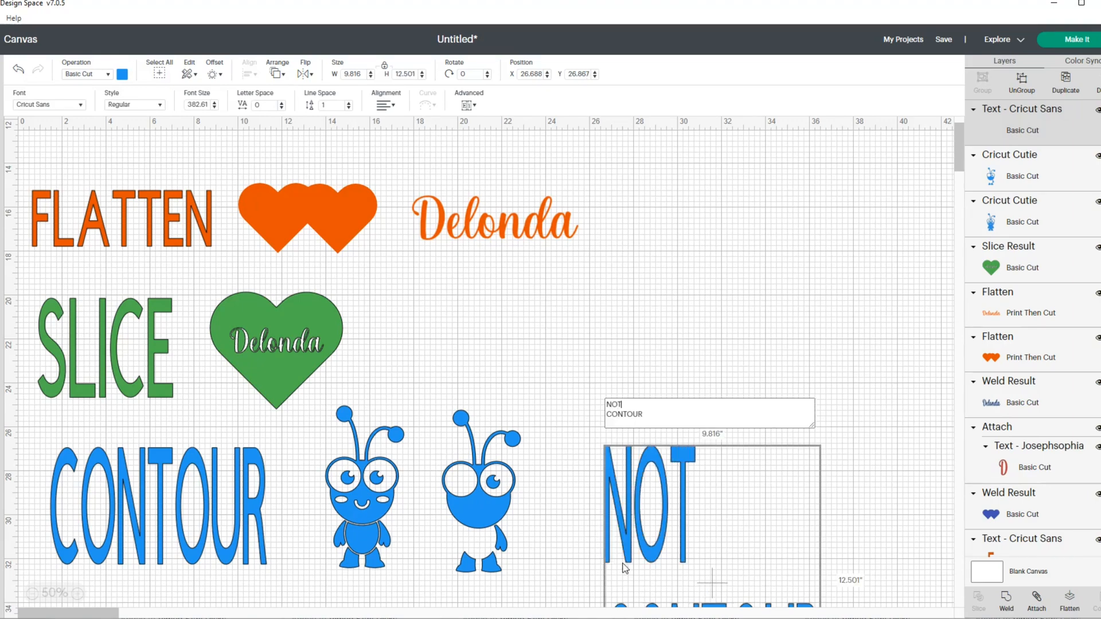
{"action": "left_click", "coordinate": [646, 417]}
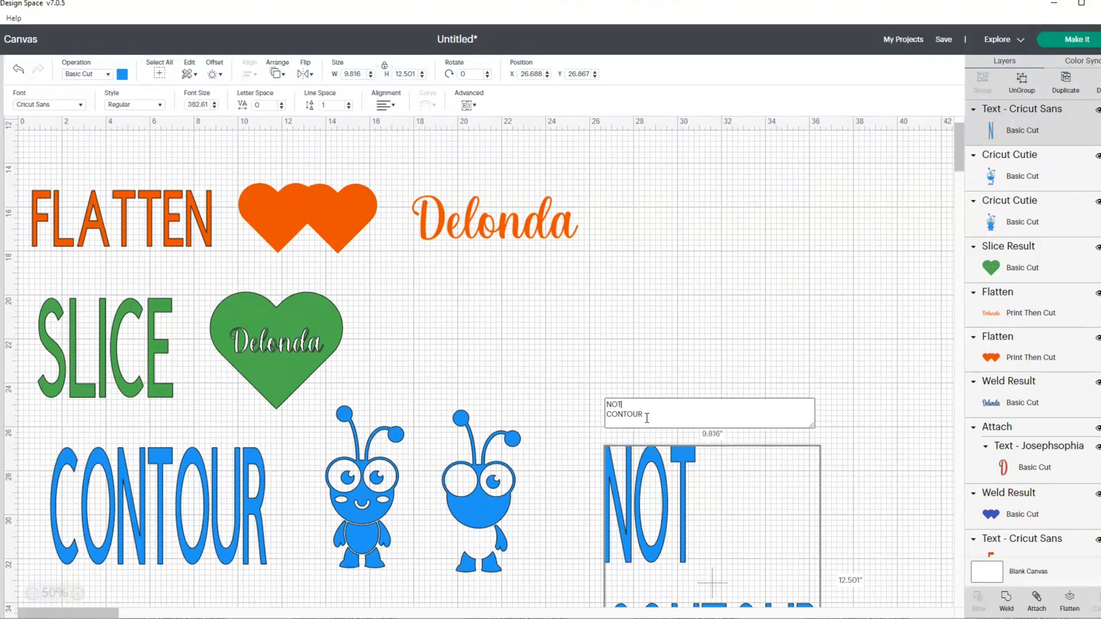
{"action": "type", "text": "ED"}
{"action": "left_click", "coordinate": [740, 347]}
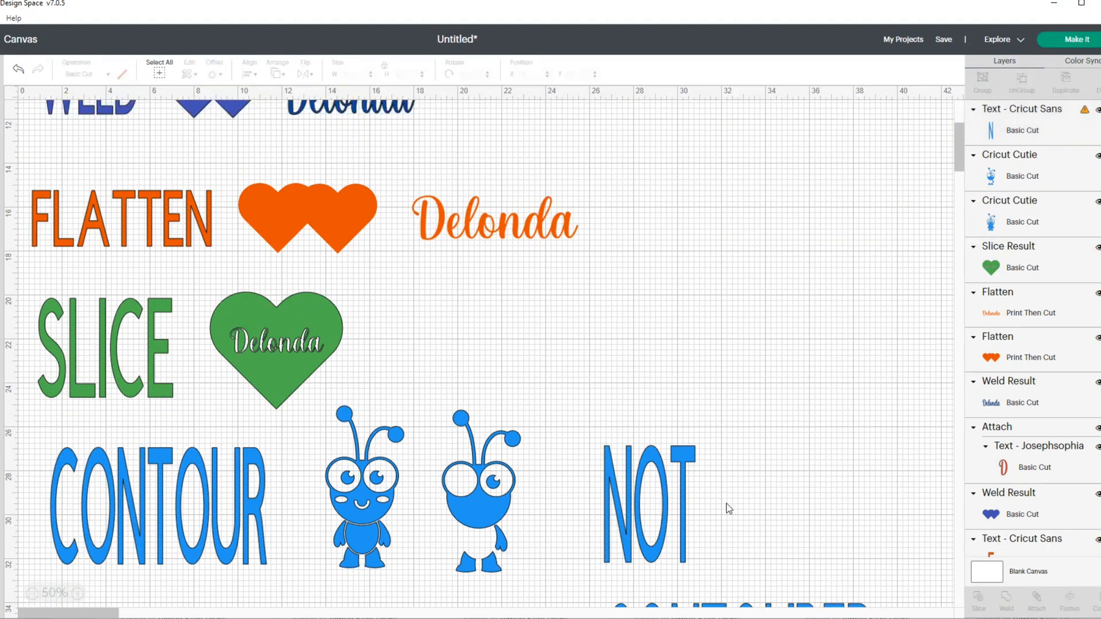
- Move the NOT CONTOURED label to the original Cutie's left and bring the CONTOUR text and contoured Cutie together on the other side
{"action": "left_click_drag", "start_coordinate": [636, 527], "coordinate": [594, 408]}
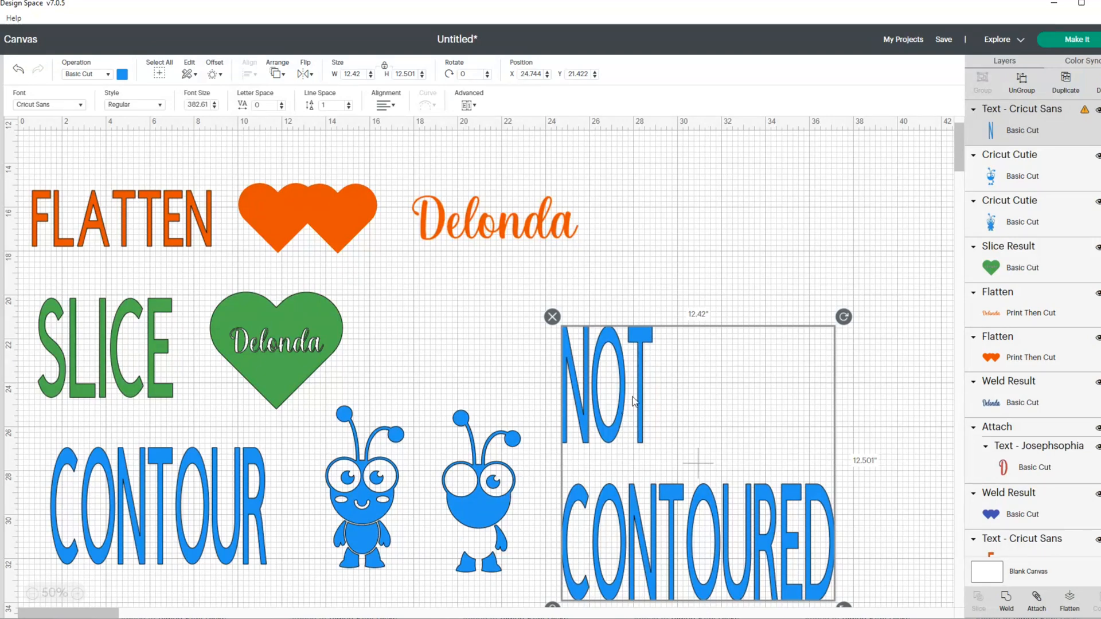
{"action": "left_click_drag", "start_coordinate": [228, 509], "coordinate": [768, 481]}
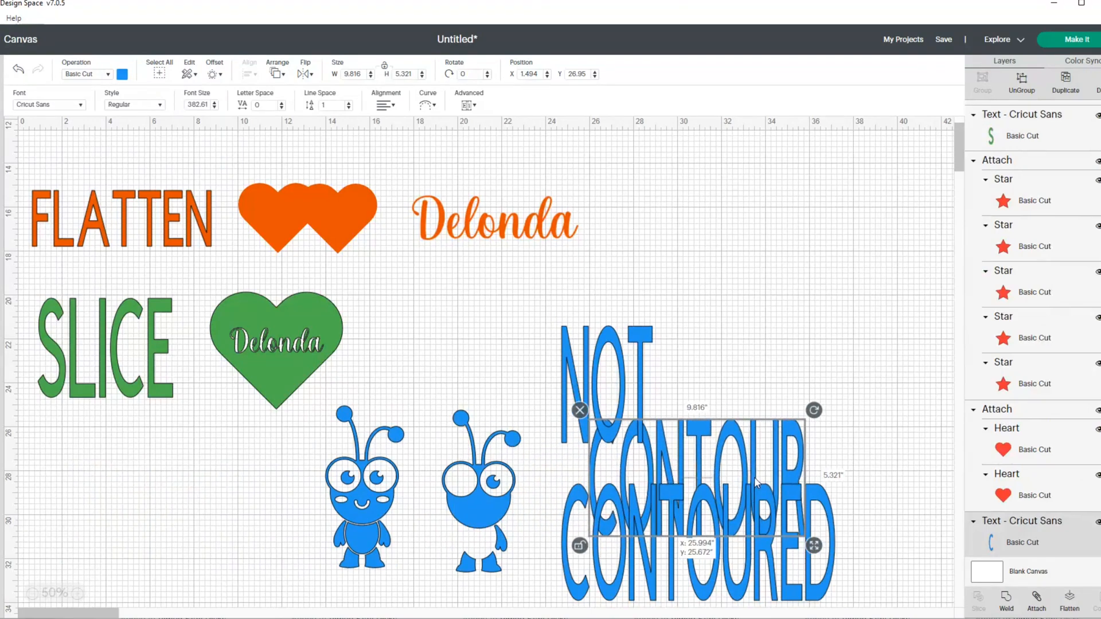
{"action": "left_click_drag", "start_coordinate": [609, 378], "coordinate": [69, 459]}
{"action": "left_click", "coordinate": [748, 469]}
{"action": "scroll", "coordinate": [785, 507], "scroll_direction": "down", "scroll_amount": 3}
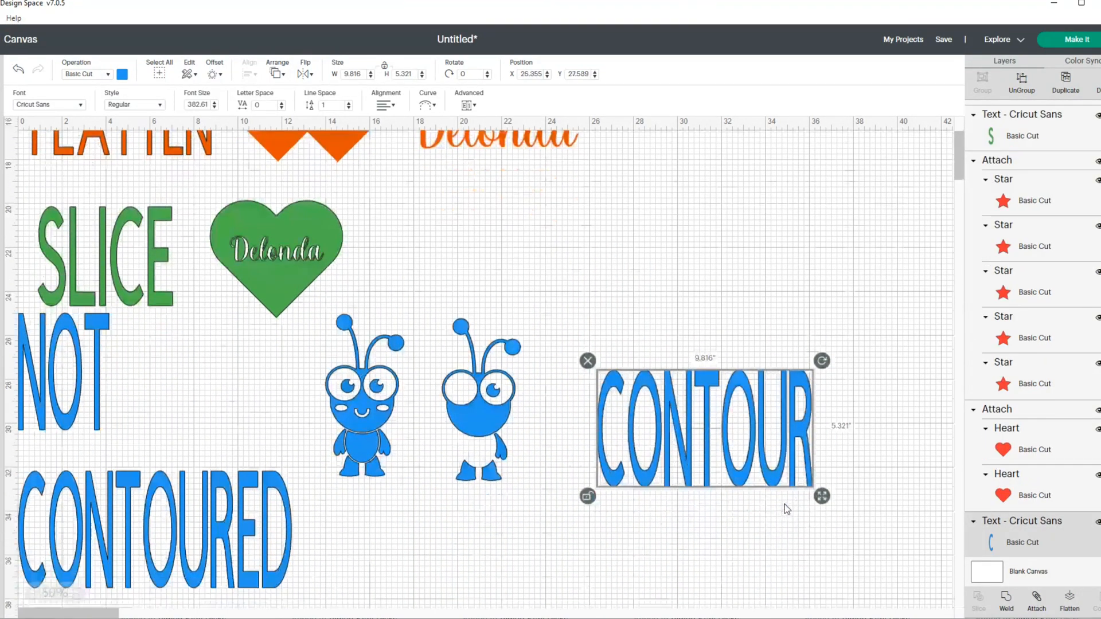
{"action": "left_click_drag", "start_coordinate": [609, 458], "coordinate": [622, 513]}
{"action": "left_click_drag", "start_coordinate": [513, 401], "coordinate": [585, 470]}
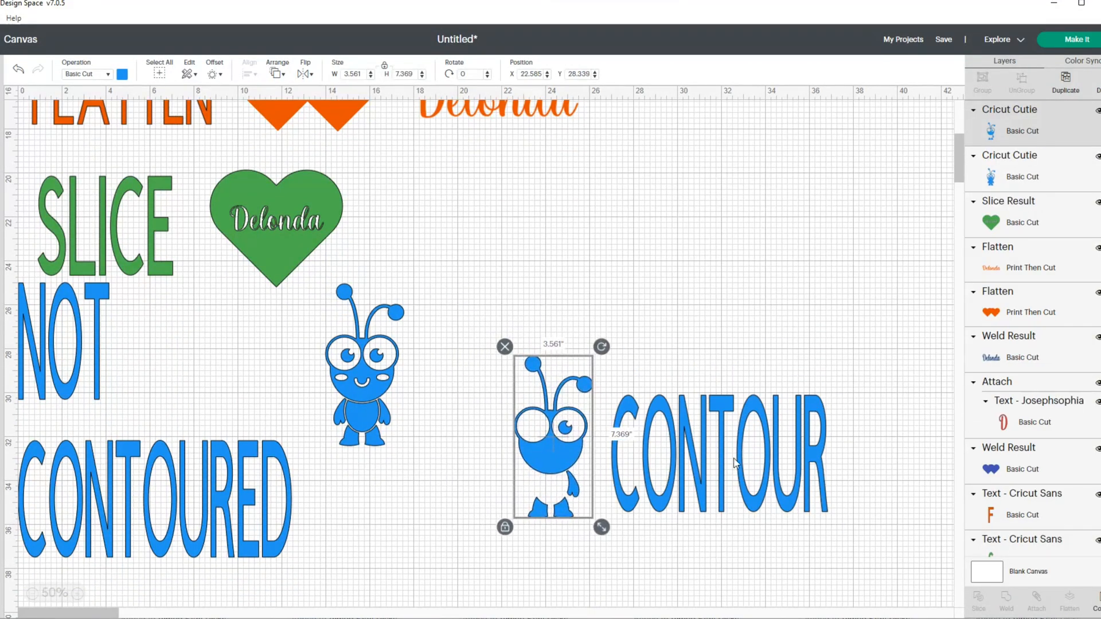
- Change the wording of the CONTOUR text beside the contoured Cutie to CONTOURED
{"action": "double_click", "coordinate": [791, 437]}
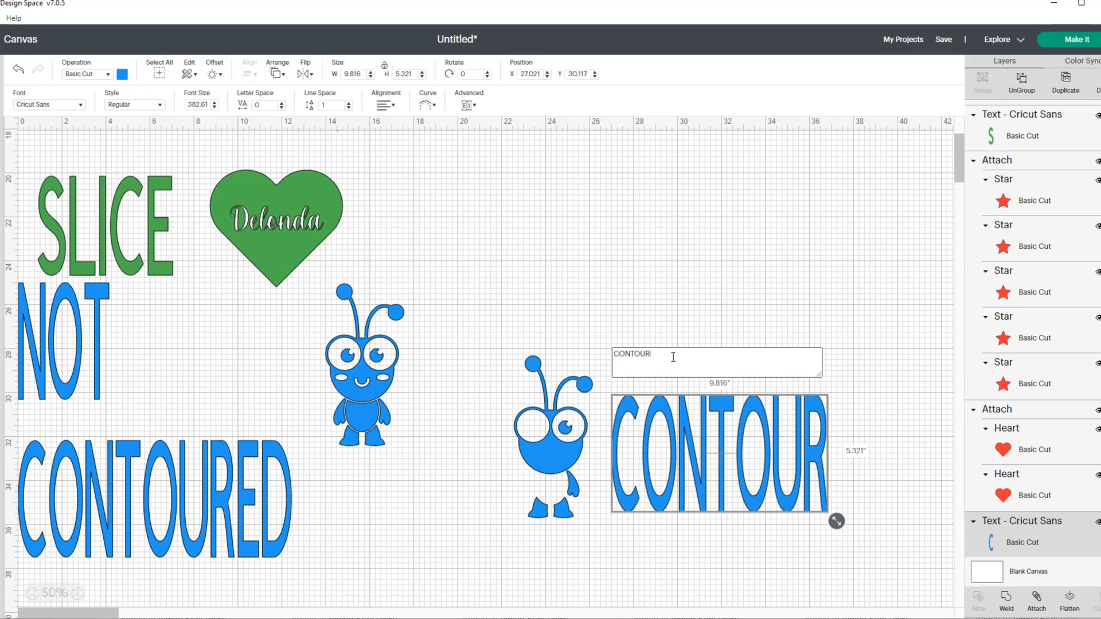
{"action": "type", "text": "ED"}
{"action": "left_click", "coordinate": [727, 246]}
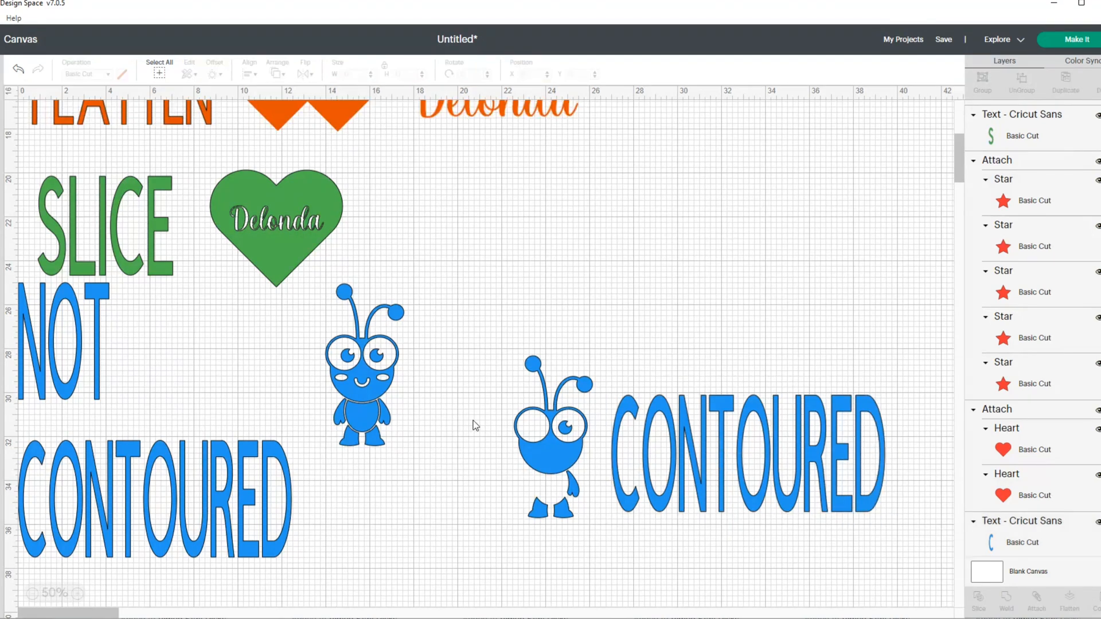
- Move the original Cutie down beside the NOT CONTOURED label and shift the single-line CONTOURED label slightly lower
{"action": "left_click_drag", "start_coordinate": [364, 409], "coordinate": [356, 518]}
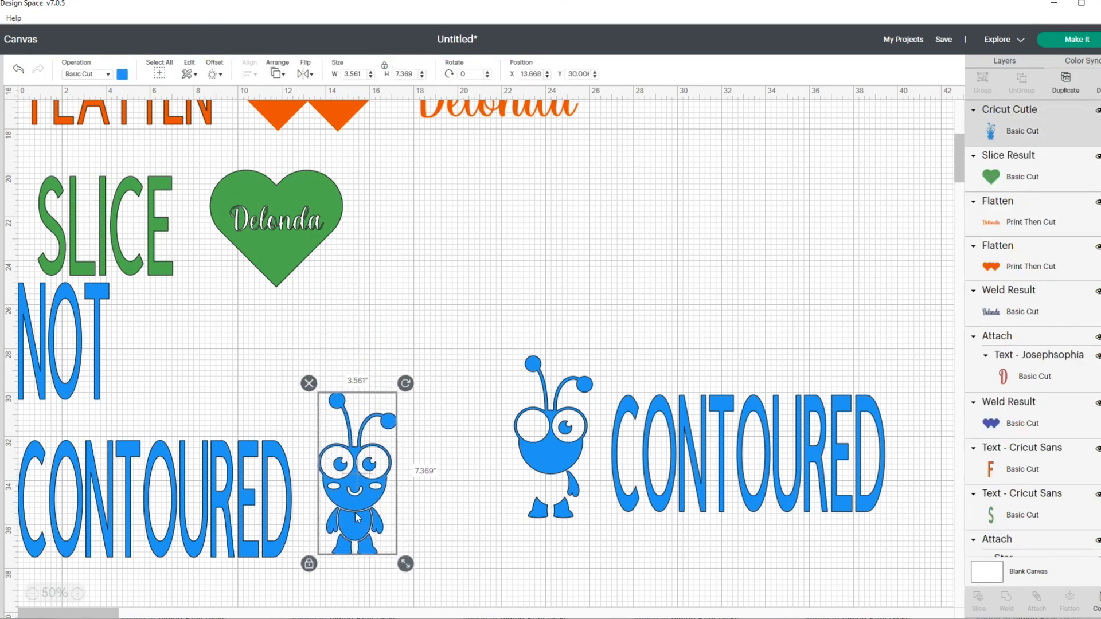
{"action": "left_click", "coordinate": [564, 466]}
{"action": "left_click_drag", "start_coordinate": [716, 460], "coordinate": [715, 466]}
{"action": "left_click", "coordinate": [540, 471]}
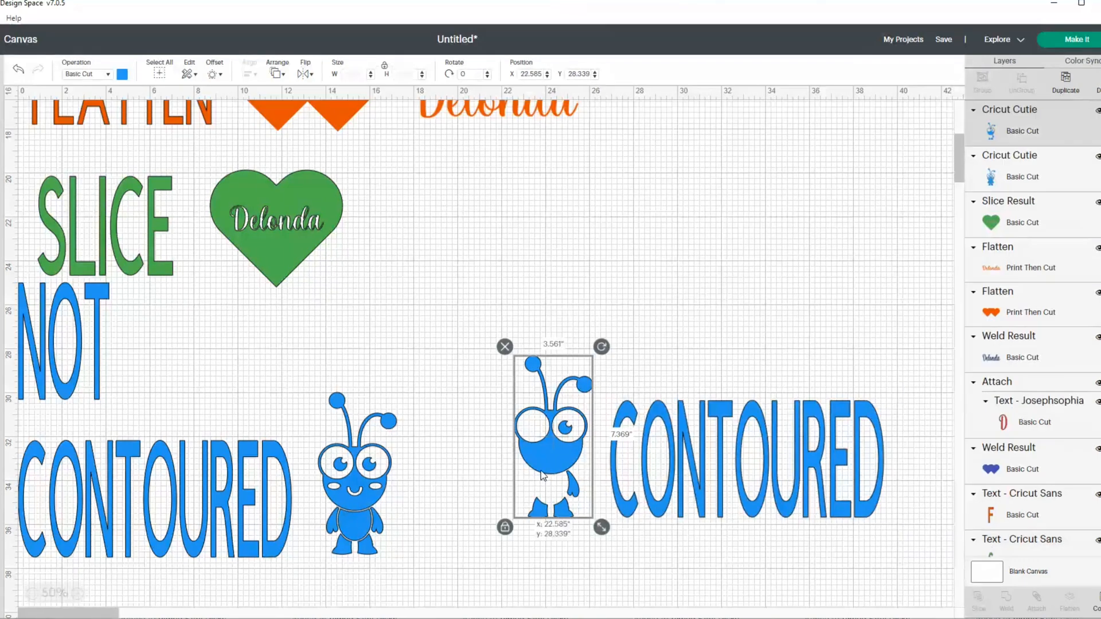
{"action": "left_click", "coordinate": [784, 284]}
{"action": "left_click", "coordinate": [552, 431]}
{"action": "left_click", "coordinate": [686, 447]}
{"action": "left_click", "coordinate": [532, 471]}
{"action": "left_click", "coordinate": [671, 463]}
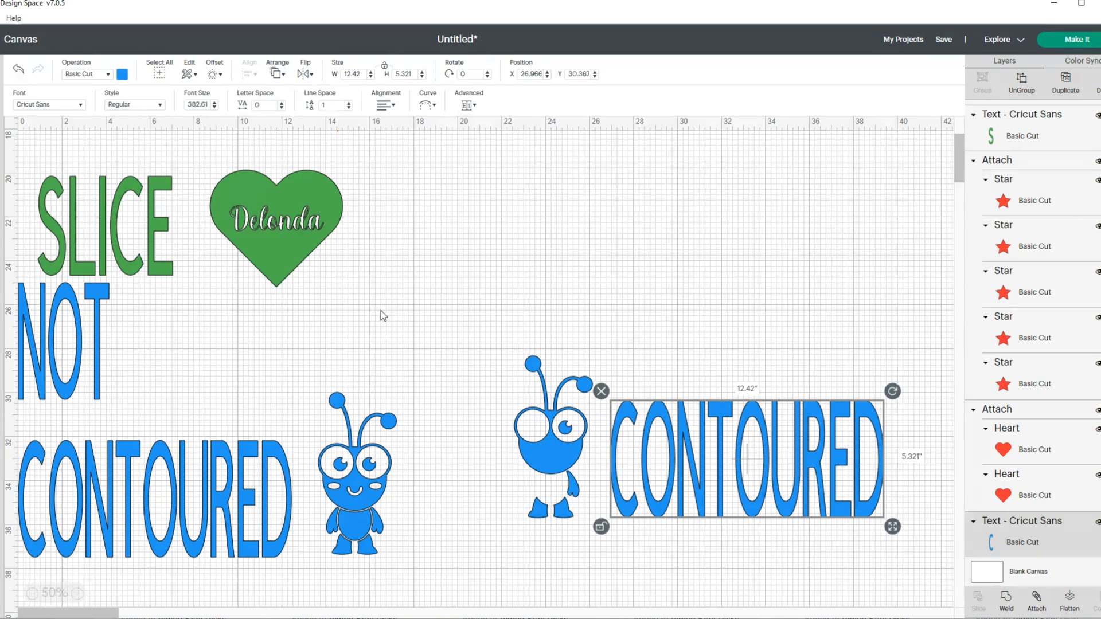
- Rearrange the ATTACH examples compactly: script name beside the ATTACH word, with the red hearts and five stars underneath
{"action": "scroll", "coordinate": [380, 309], "scroll_direction": "up", "scroll_amount": 3}
{"action": "scroll", "coordinate": [380, 310], "scroll_direction": "up", "scroll_amount": 4}
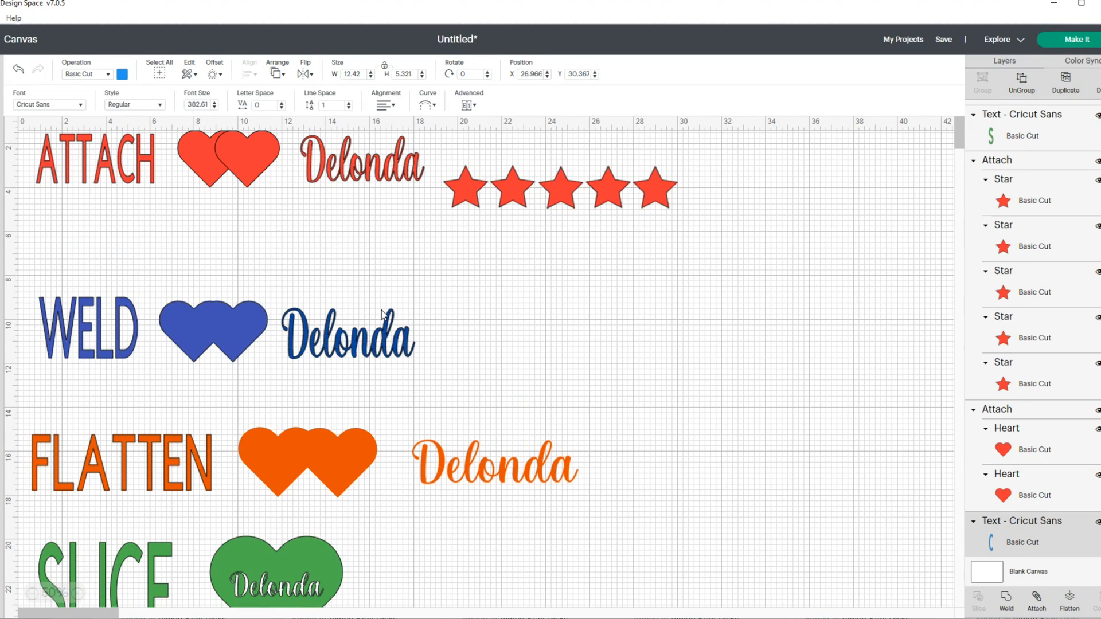
{"action": "left_click", "coordinate": [463, 182]}
{"action": "left_click", "coordinate": [381, 174]}
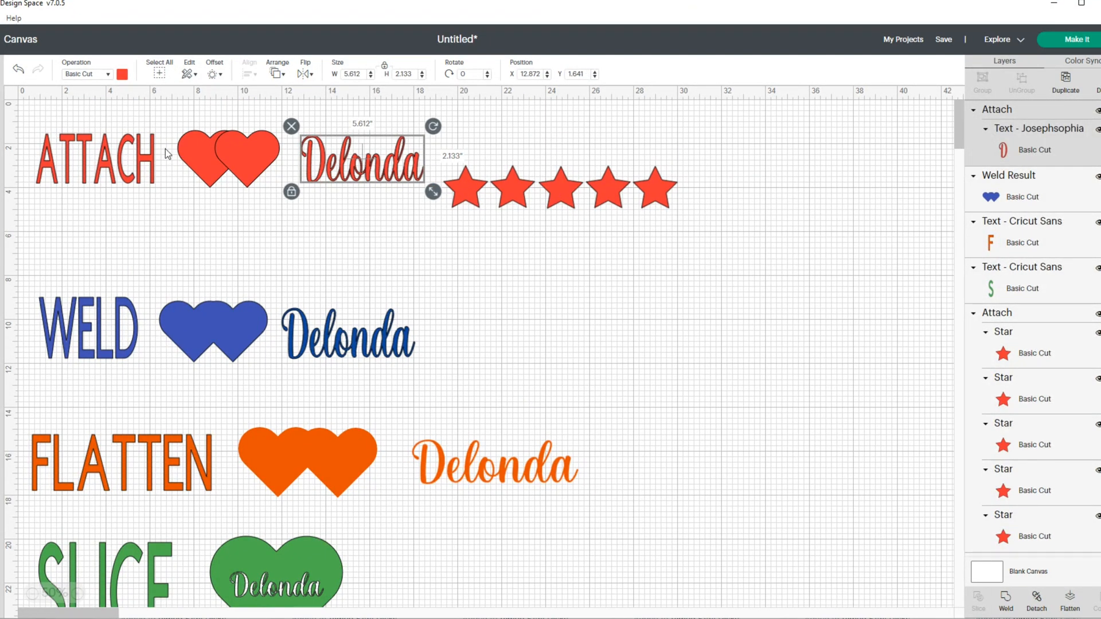
{"action": "left_click_drag", "start_coordinate": [220, 156], "coordinate": [86, 224]}
{"action": "left_click_drag", "start_coordinate": [386, 153], "coordinate": [269, 157]}
{"action": "left_click_drag", "start_coordinate": [563, 186], "coordinate": [301, 225]}
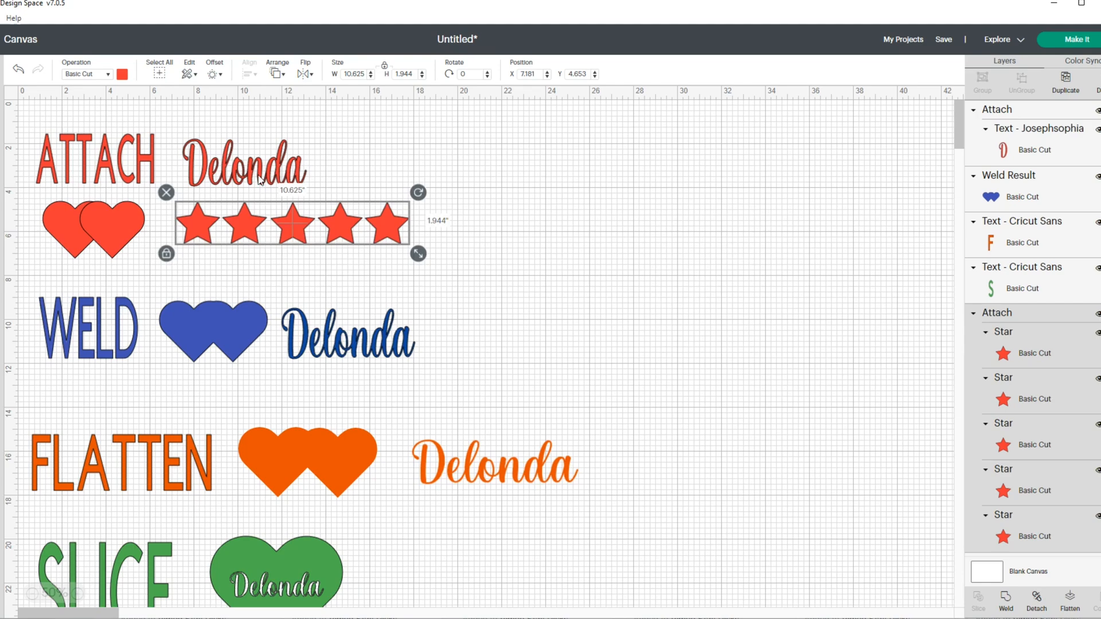
- Attach all the red ATTACH examples together, and attach the blue WELD word, hearts and script name as another set
{"action": "left_click_drag", "start_coordinate": [32, 124], "coordinate": [435, 281]}
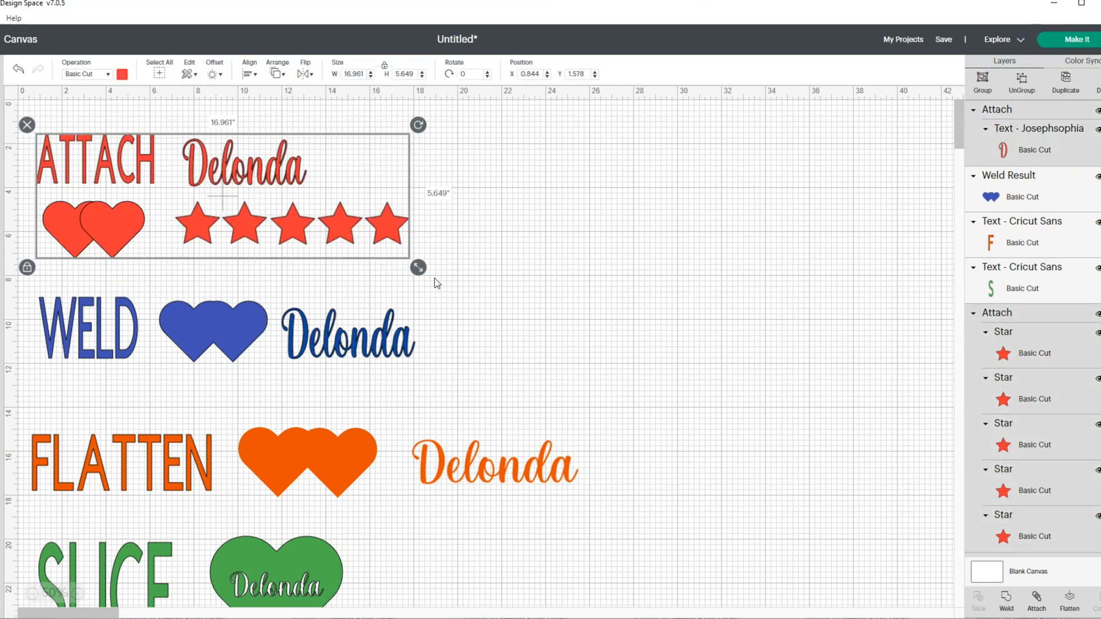
{"action": "left_click", "coordinate": [1042, 610]}
{"action": "left_click_drag", "start_coordinate": [23, 280], "coordinate": [452, 388]}
{"action": "left_click", "coordinate": [1042, 609]}
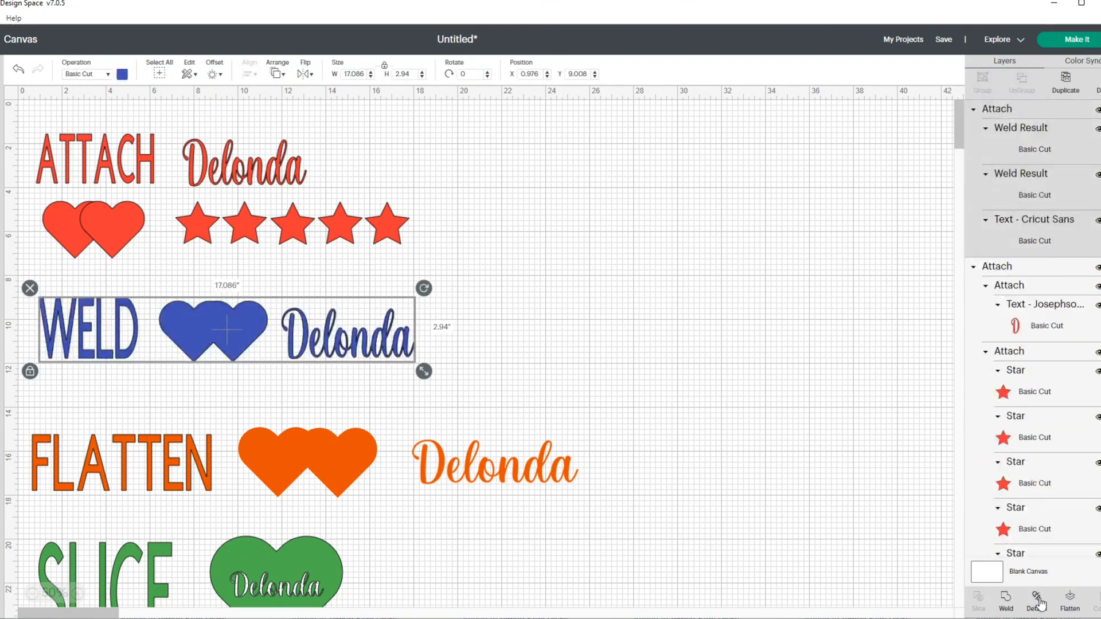
- Try attaching the FLATTEN word, orange hearts and script name as one row, and detach them again
{"action": "scroll", "coordinate": [749, 394], "scroll_direction": "down", "scroll_amount": 3}
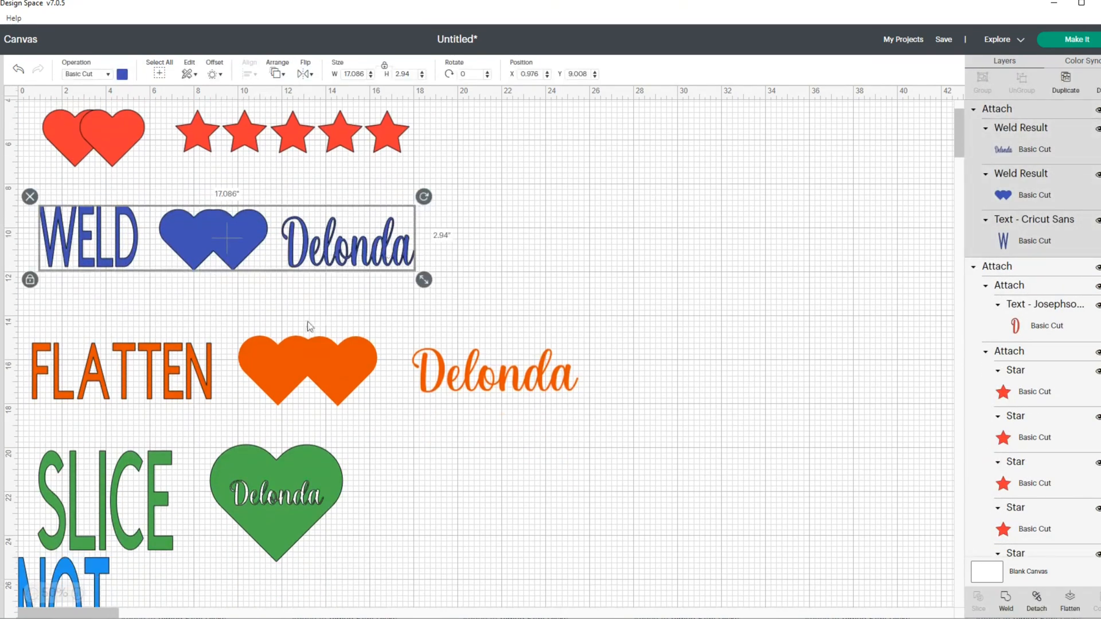
{"action": "left_click_drag", "start_coordinate": [34, 317], "coordinate": [605, 403]}
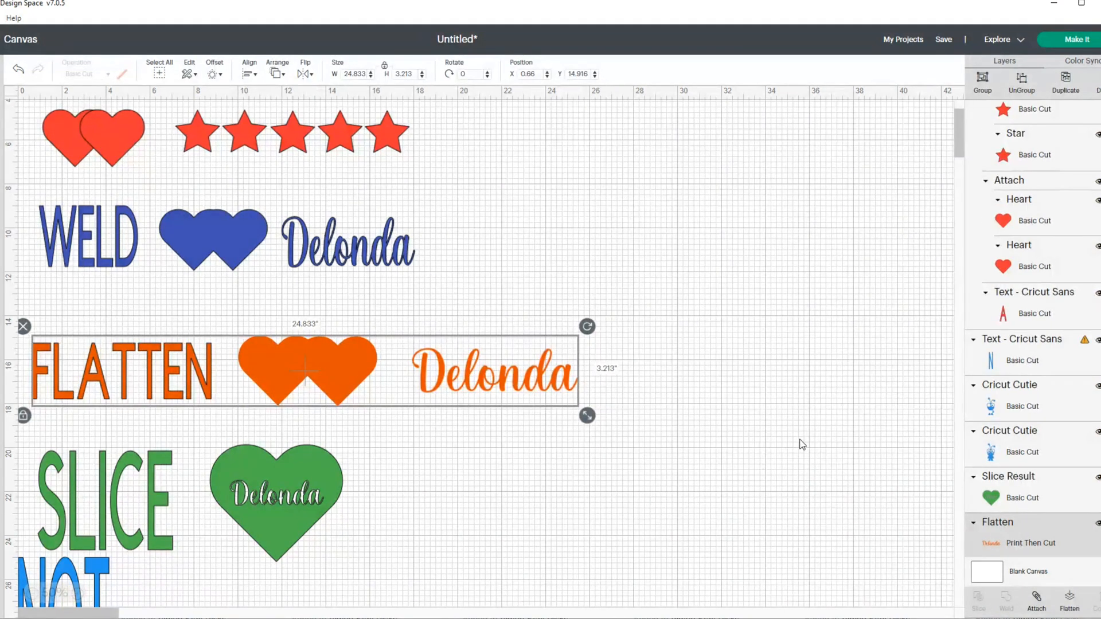
{"action": "scroll", "coordinate": [825, 435], "scroll_direction": "down", "scroll_amount": 2}
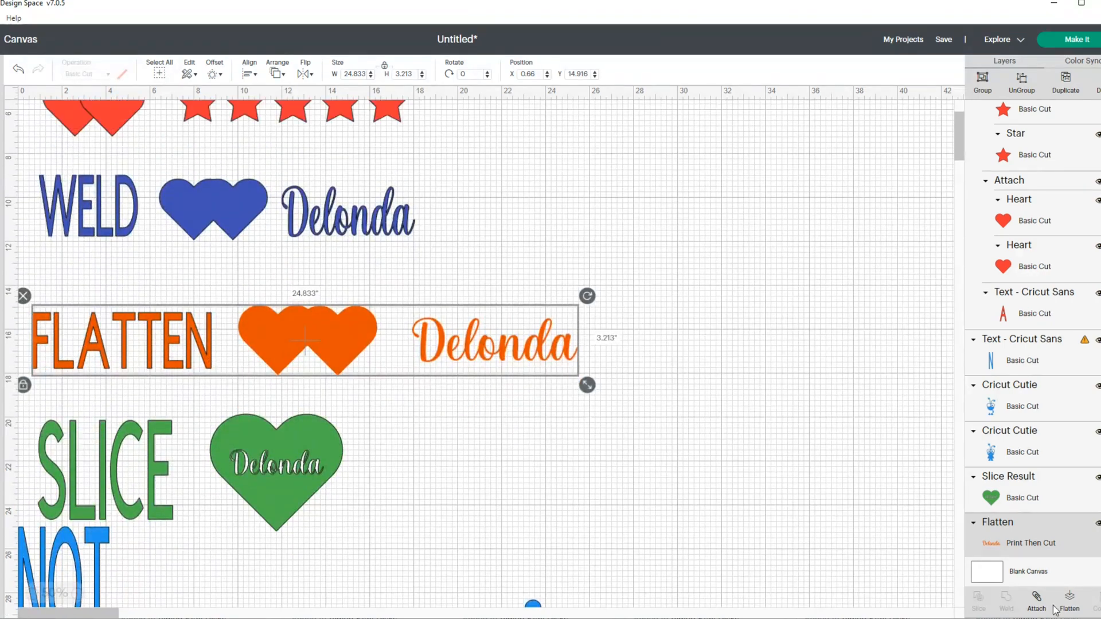
{"action": "left_click", "coordinate": [1035, 606]}
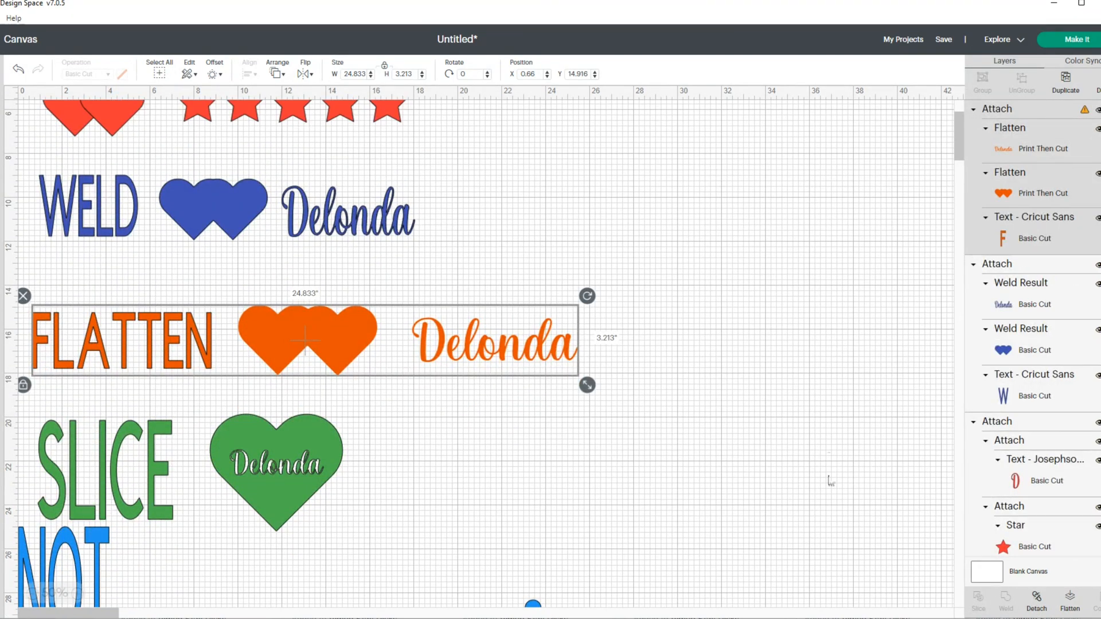
{"action": "left_click", "coordinate": [1035, 599]}
- Move the flattened orange hearts, orange script name and FLATTEN word separately to the empty canvas area beyond the WELD row
{"action": "left_click_drag", "start_coordinate": [321, 344], "coordinate": [610, 212]}
{"action": "left_click_drag", "start_coordinate": [516, 349], "coordinate": [628, 306]}
{"action": "left_click_drag", "start_coordinate": [121, 341], "coordinate": [765, 246]}
{"action": "left_click", "coordinate": [498, 168]}
{"action": "left_click_drag", "start_coordinate": [499, 168], "coordinate": [873, 348]}
{"action": "left_click", "coordinate": [322, 344]}
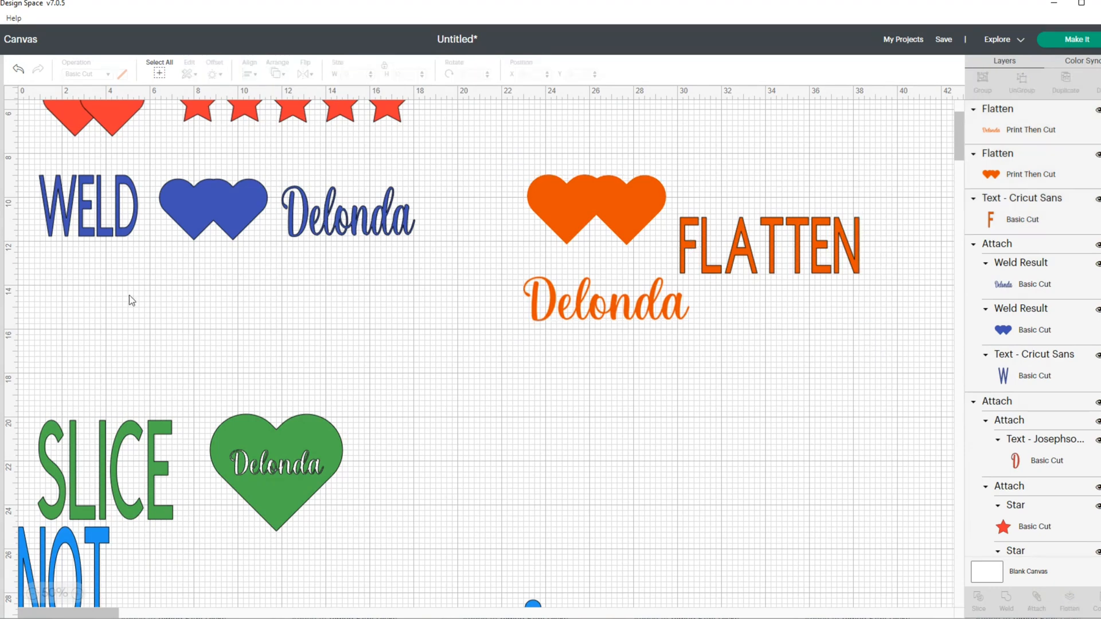
- Insert a square shape and resize it to 9.25 inches wide by 6.75 inches high
{"action": "left_click", "coordinate": [1, 246]}
{"action": "left_click", "coordinate": [96, 277]}
{"action": "left_click", "coordinate": [1, 290]}
{"action": "left_click", "coordinate": [41, 337]}
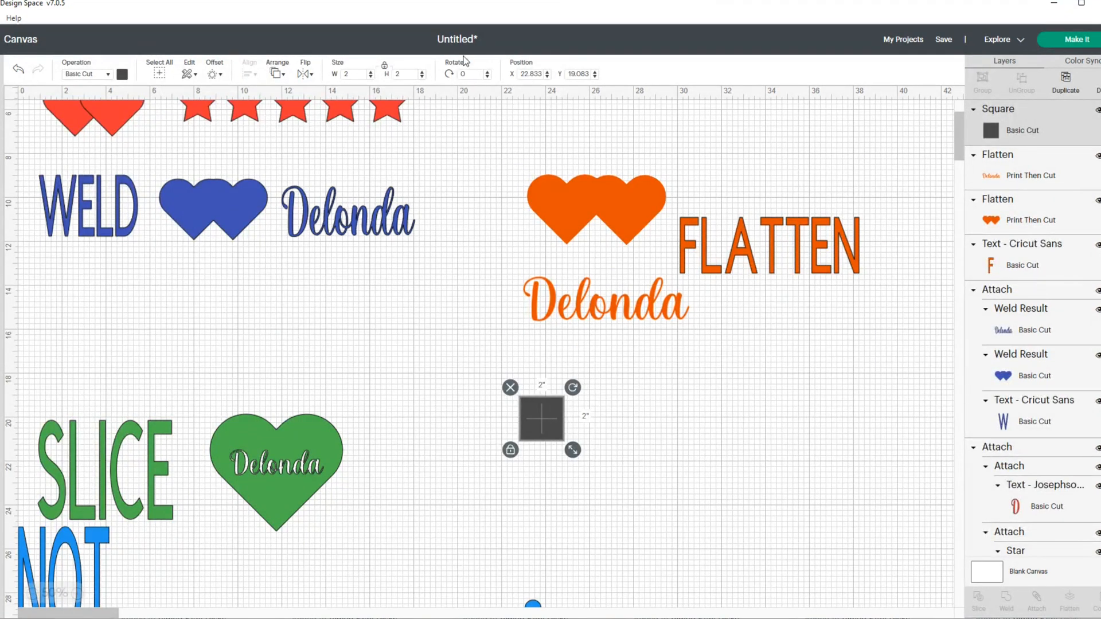
{"action": "double_click", "coordinate": [351, 75]}
{"action": "type", "text": "9.25"}
{"action": "key", "text": "Return"}
{"action": "double_click", "coordinate": [403, 74]}
{"action": "type", "text": "6.75"}
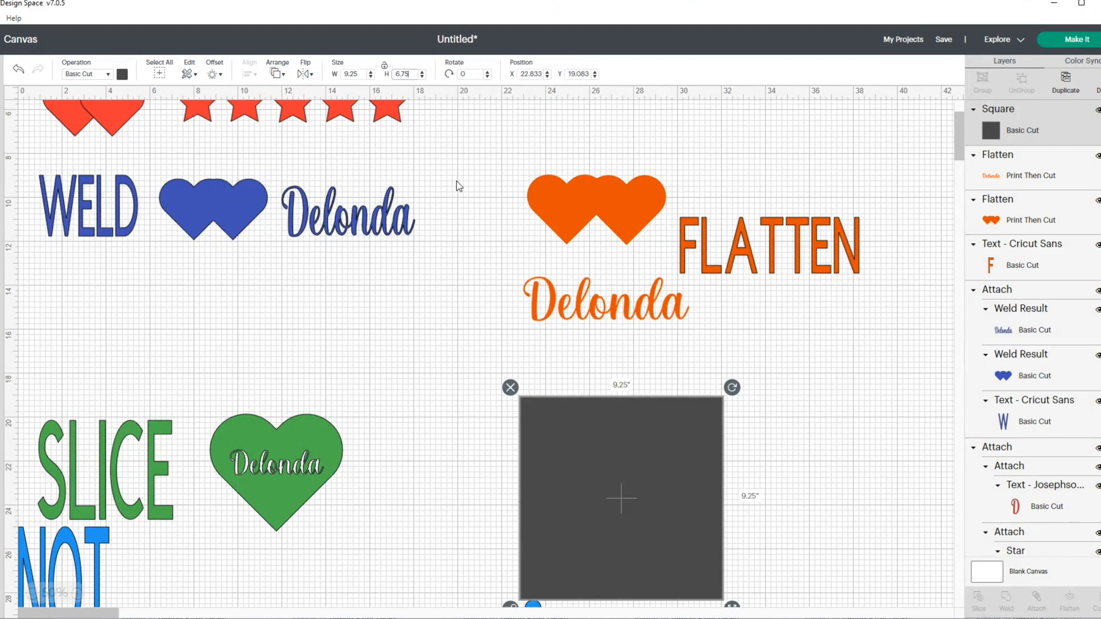
{"action": "key", "text": "Return"}
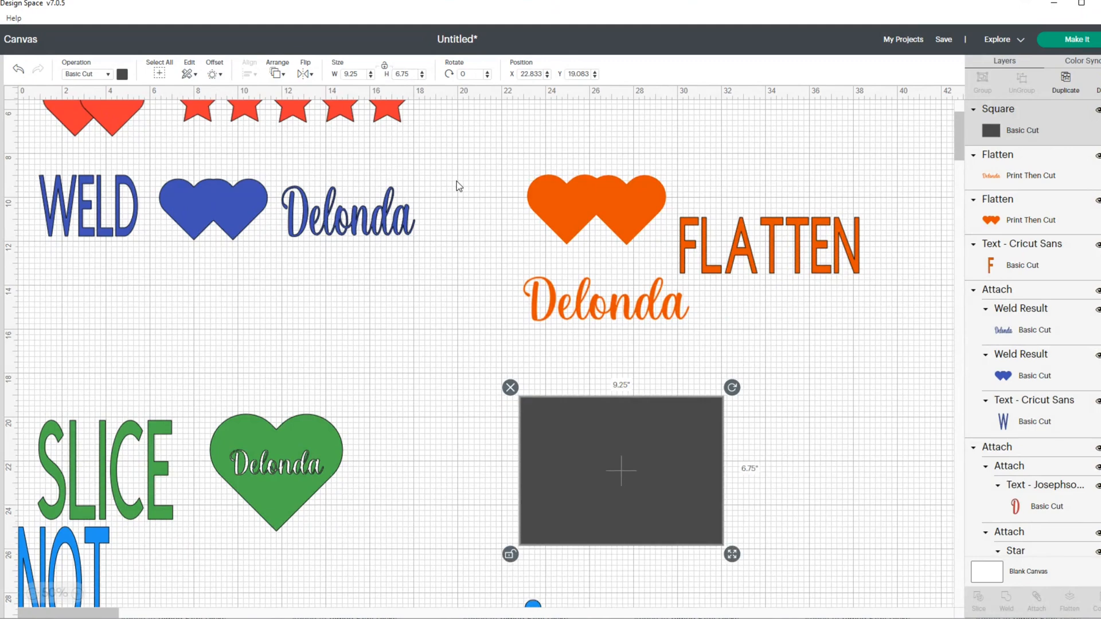
- Bring the orange hearts, script name and FLATTEN word in front of the rectangle, and place the name and word on it
{"action": "left_click", "coordinate": [606, 335]}
{"action": "left_click_drag", "start_coordinate": [606, 335], "coordinate": [607, 420]}
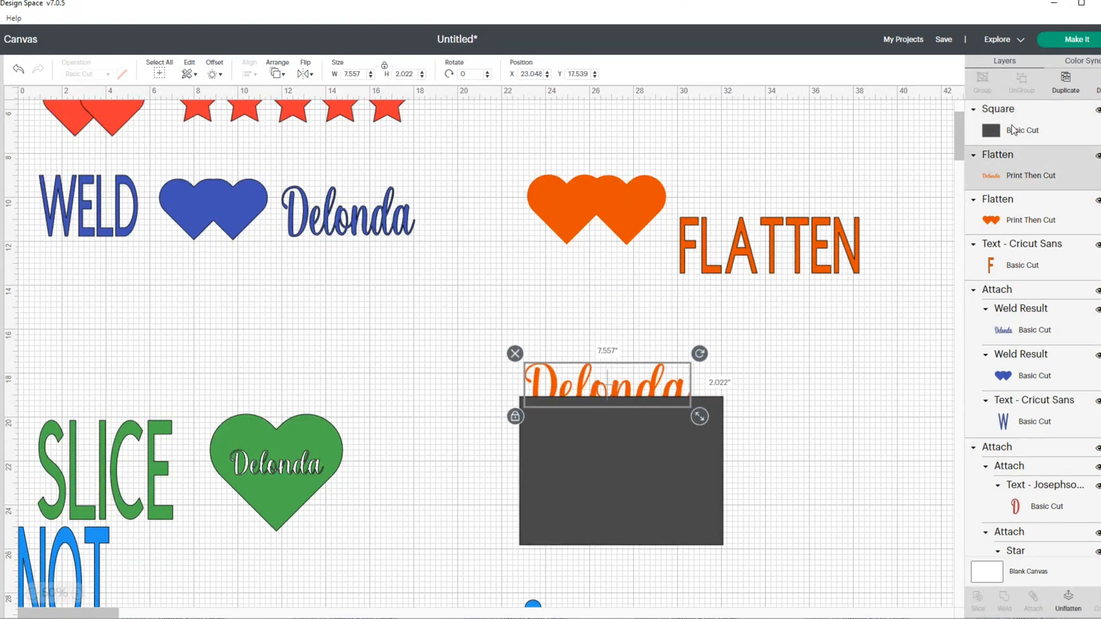
{"action": "key", "text": "ctrl+shift+Up"}
{"action": "left_click", "coordinate": [1018, 214]}
{"action": "key", "text": "ctrl+shift+Up"}
{"action": "left_click_drag", "start_coordinate": [1016, 255], "coordinate": [995, 175]}
{"action": "left_click_drag", "start_coordinate": [603, 390], "coordinate": [603, 432]}
{"action": "left_click_drag", "start_coordinate": [766, 256], "coordinate": [609, 523]}
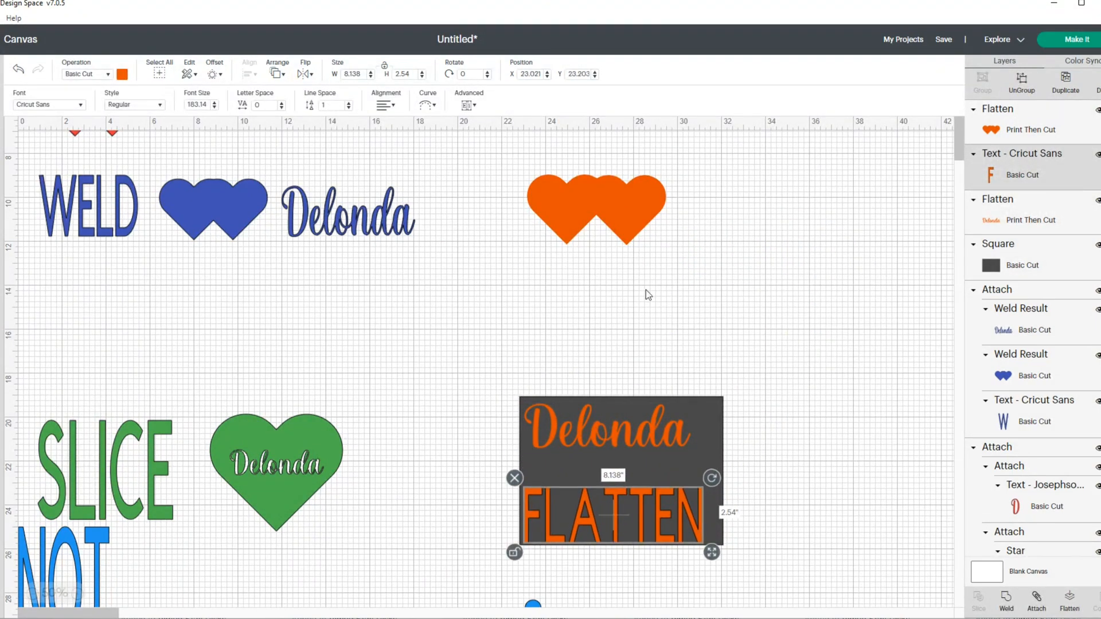
- Shrink the name and FLATTEN word, rotate the orange hearts about 89 degrees, and fit the hearts inside the rectangle's right edge
{"action": "left_click", "coordinate": [654, 232]}
{"action": "left_click_drag", "start_coordinate": [674, 256], "coordinate": [695, 308]}
{"action": "left_click", "coordinate": [665, 439]}
{"action": "left_click", "coordinate": [626, 499]}
{"action": "left_click_drag", "start_coordinate": [709, 557], "coordinate": [656, 528]}
{"action": "left_click_drag", "start_coordinate": [683, 321], "coordinate": [686, 491]}
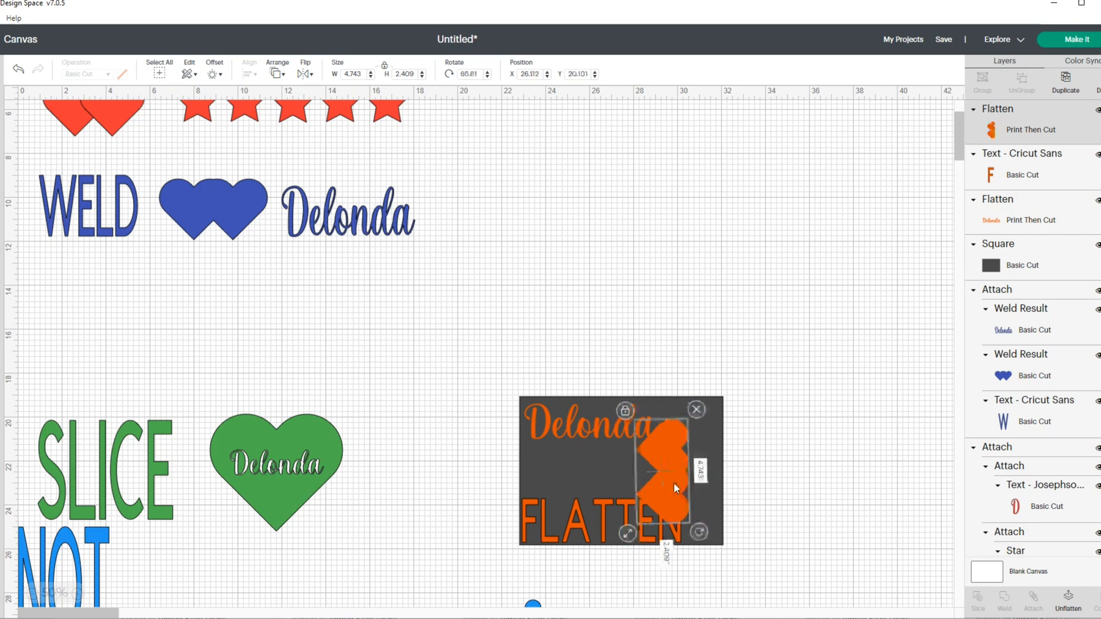
{"action": "left_click_drag", "start_coordinate": [699, 453], "coordinate": [697, 459]}
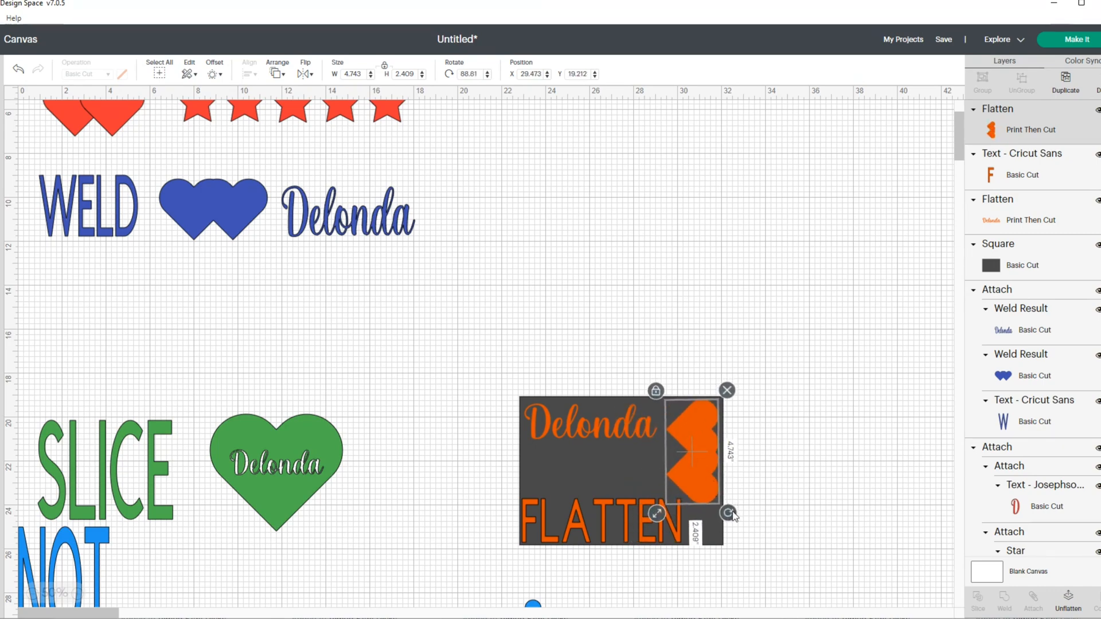
- Hide the guide rectangle and attach the orange hearts, FLATTEN word and script name together
{"action": "left_click", "coordinate": [766, 468]}
{"action": "left_click", "coordinate": [1096, 246]}
{"action": "left_click_drag", "start_coordinate": [491, 383], "coordinate": [743, 559]}
{"action": "left_click", "coordinate": [1036, 602]}
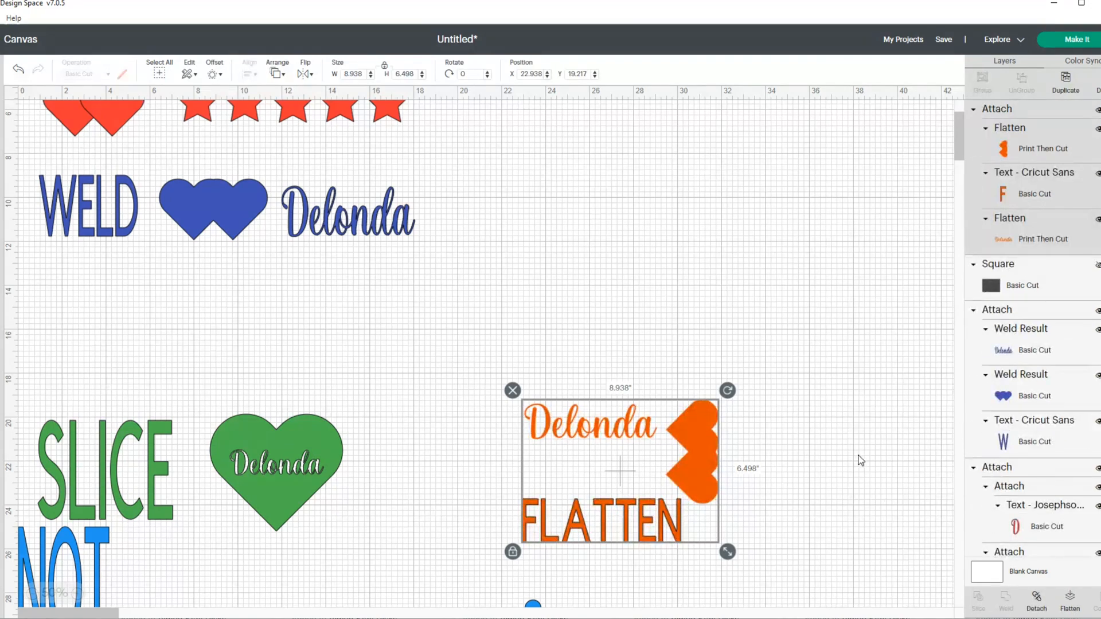
- Move the attached FLATTEN set up beyond the WELD row, and raise the SLICE word and green heart into the freed space
{"action": "left_click_drag", "start_coordinate": [651, 462], "coordinate": [742, 158]}
{"action": "left_click_drag", "start_coordinate": [69, 470], "coordinate": [80, 396]}
{"action": "left_click_drag", "start_coordinate": [294, 485], "coordinate": [295, 413]}
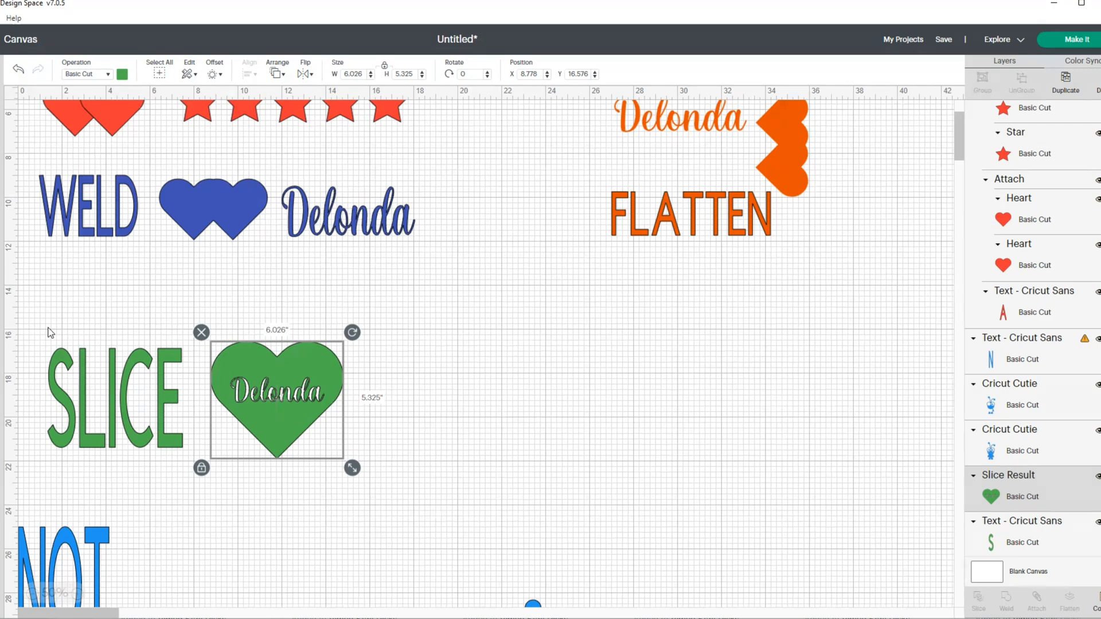
- Attach the SLICE word and green heart together, and move the complete Cricut Cutie beside NOT at a reduced size
{"action": "left_click_drag", "start_coordinate": [47, 327], "coordinate": [362, 479]}
{"action": "scroll", "coordinate": [310, 575], "scroll_direction": "down", "scroll_amount": 5}
{"action": "left_click_drag", "start_coordinate": [350, 373], "coordinate": [167, 376]}
{"action": "left_click_drag", "start_coordinate": [212, 438], "coordinate": [182, 395]}
- Reduce the line spacing of the two-line NOT CONTOURED text and shrink the text
{"action": "left_click", "coordinate": [94, 461]}
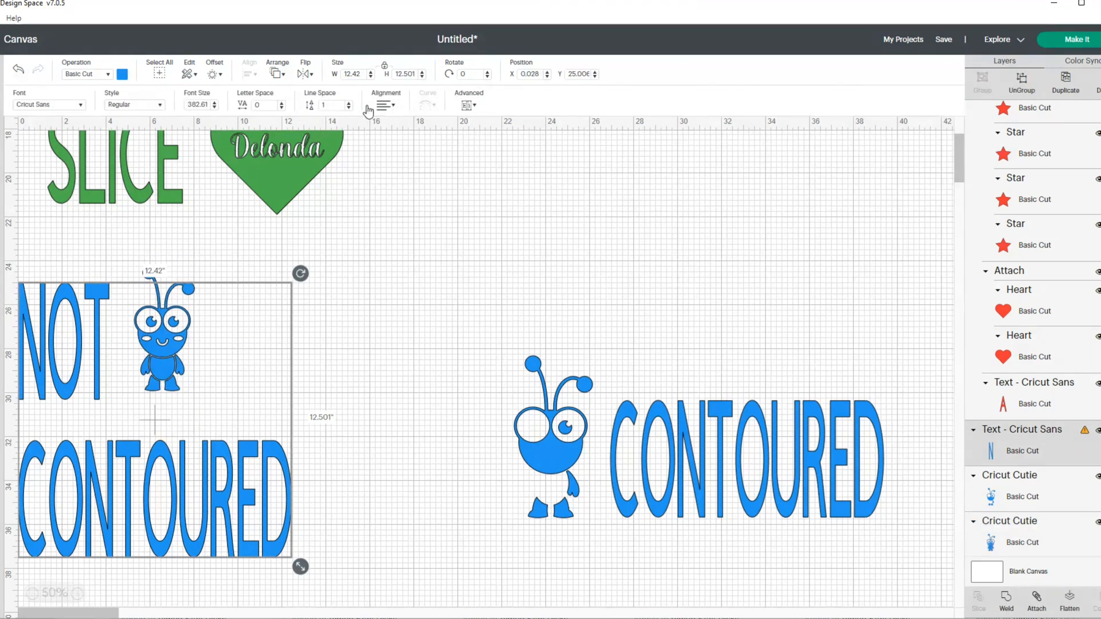
{"action": "left_click", "coordinate": [348, 108]}
{"action": "left_click", "coordinate": [349, 107]}
{"action": "left_click", "coordinate": [349, 107]}
{"action": "left_click_drag", "start_coordinate": [300, 555], "coordinate": [201, 453]}
- Place the complete Cutie beside the NOT CONTOURED text and scale the pair to about 6.47 inches wide
{"action": "mouse_move", "coordinate": [166, 334]}
{"action": "left_mouse_down"}
{"action": "mouse_move", "coordinate": [199, 327]}
{"action": "mouse_move", "coordinate": [166, 354]}
{"action": "left_mouse_up"}
{"action": "left_click_drag", "start_coordinate": [174, 314], "coordinate": [237, 388]}
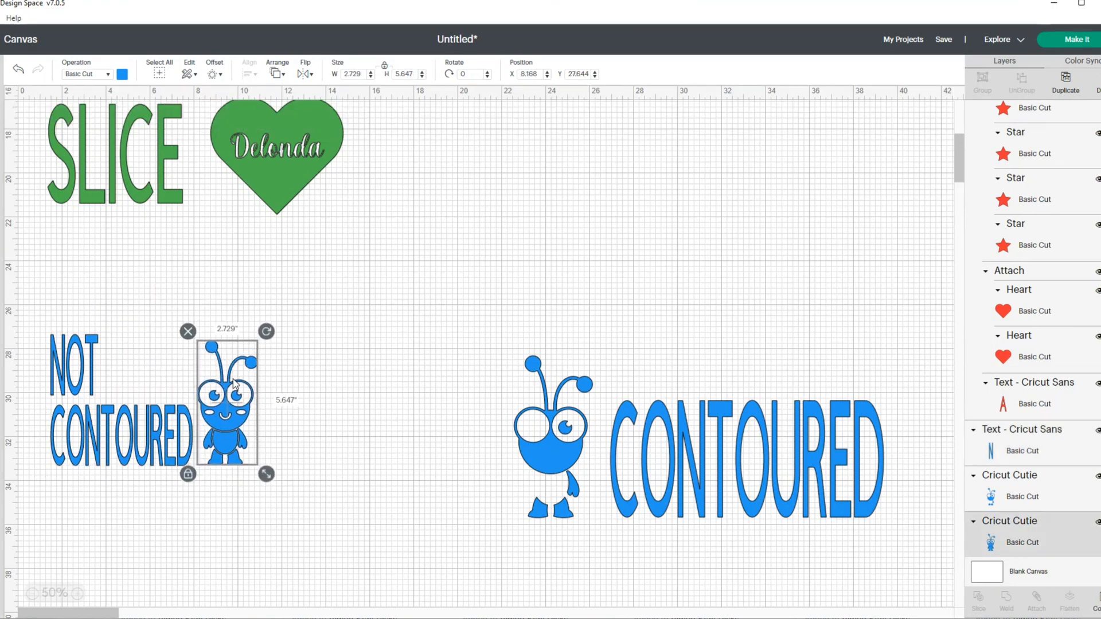
{"action": "left_click_drag", "start_coordinate": [44, 319], "coordinate": [201, 435]}
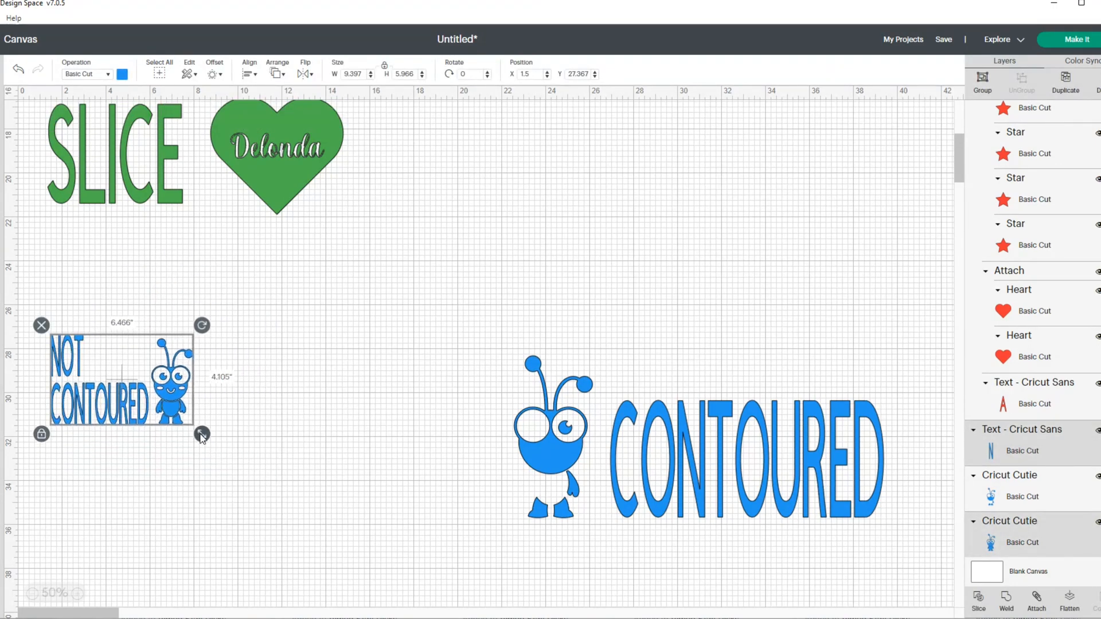
- Attach the contoured Cutie to the CONTOURED word, shrink the set to about 5.4 inches wide and place it beside NOT CONTOURED
{"action": "left_click", "coordinate": [287, 440]}
{"action": "left_click_drag", "start_coordinate": [459, 337], "coordinate": [642, 417]}
{"action": "left_click", "coordinate": [1040, 603]}
{"action": "left_click_drag", "start_coordinate": [590, 394], "coordinate": [322, 407]}
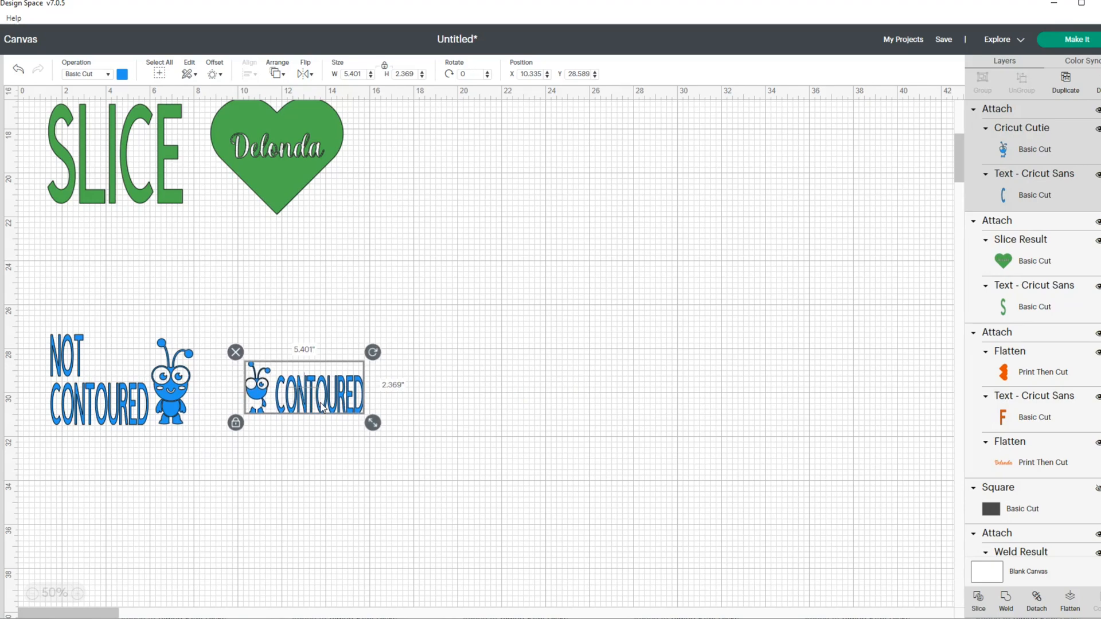
- Enlarge the attached CONTOURED set slightly and move it below the NOT CONTOURED text and Cutie
{"action": "left_click", "coordinate": [122, 75]}
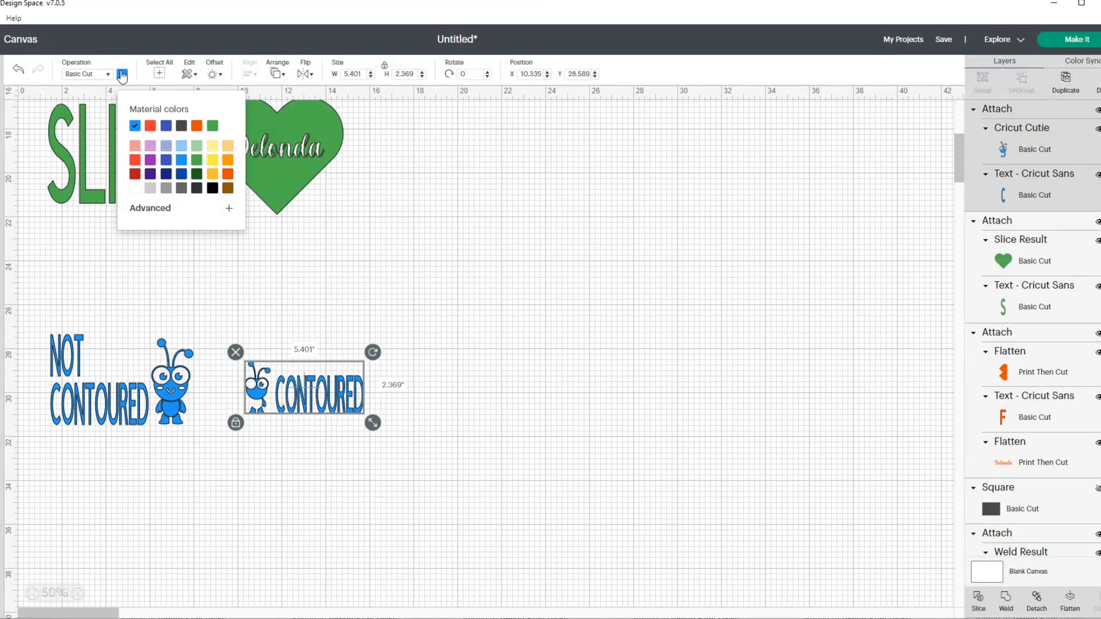
{"action": "left_click", "coordinate": [384, 455]}
{"action": "left_click", "coordinate": [350, 400]}
{"action": "left_click_drag", "start_coordinate": [372, 423], "coordinate": [385, 434]}
{"action": "left_click_drag", "start_coordinate": [360, 394], "coordinate": [164, 470]}
- Attach the NOT CONTOURED and CONTOURED pieces together and move the combined set below the FLATTEN word
{"action": "left_click", "coordinate": [240, 471]}
{"action": "left_click_drag", "start_coordinate": [54, 319], "coordinate": [312, 598]}
{"action": "left_click", "coordinate": [1036, 599]}
{"action": "left_click_drag", "start_coordinate": [172, 411], "coordinate": [522, 208]}
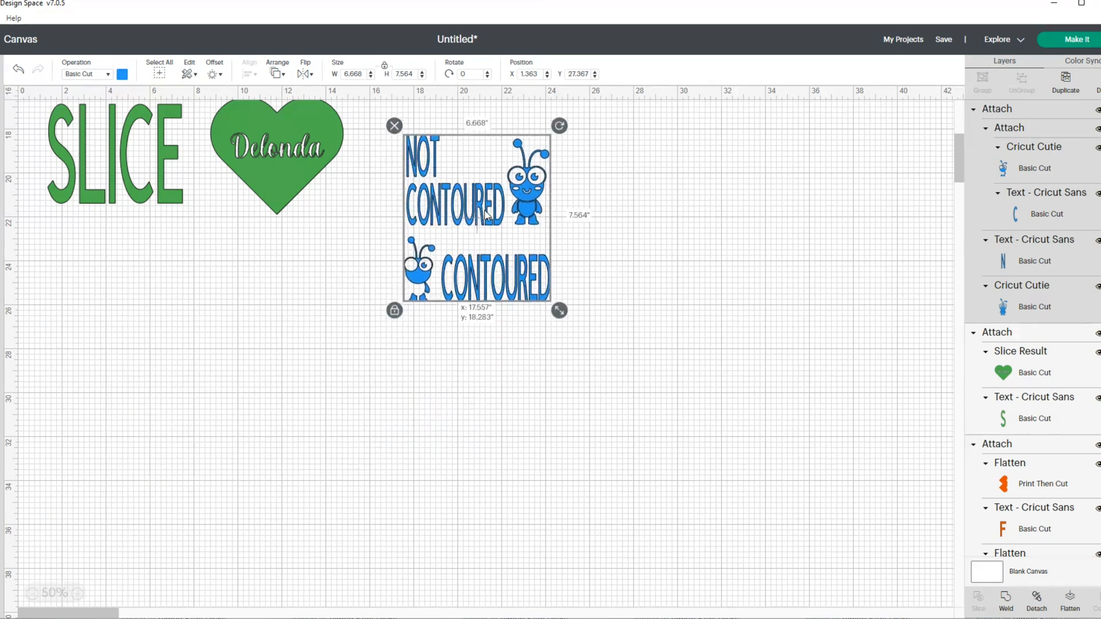
{"action": "scroll", "coordinate": [487, 507], "scroll_direction": "up", "scroll_amount": 5}
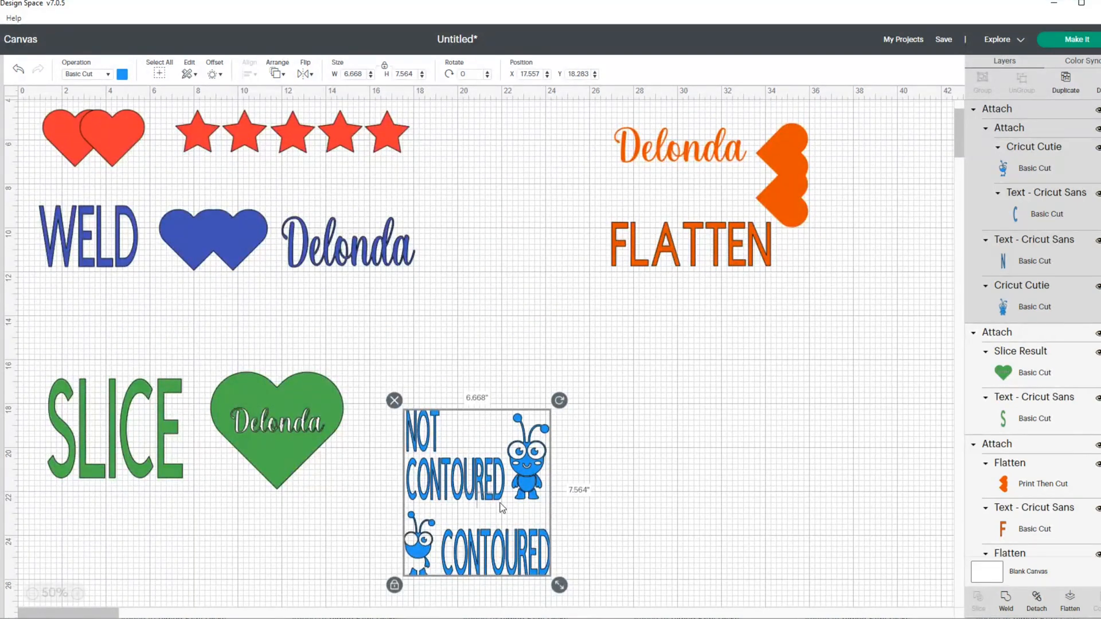
{"action": "left_click_drag", "start_coordinate": [487, 507], "coordinate": [729, 454]}
- Stack the SLICE, ATTACH and WELD sets vertically in one row beside the contour set, and place the FLATTEN set below them
{"action": "left_click", "coordinate": [167, 429]}
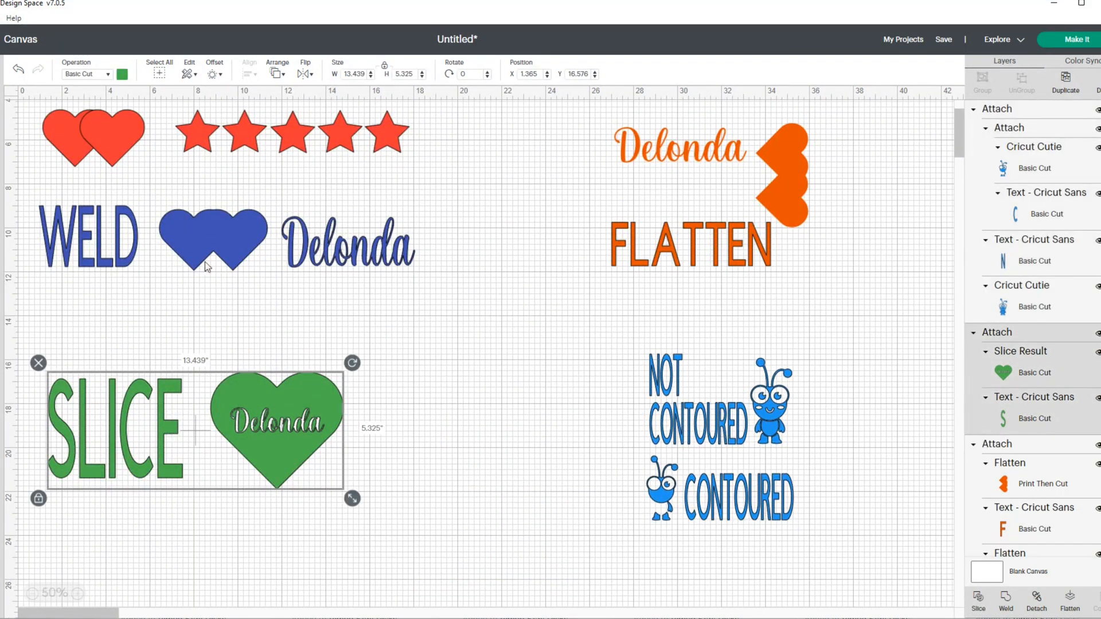
{"action": "left_click", "coordinate": [221, 252]}
{"action": "left_click", "coordinate": [241, 143]}
{"action": "left_click", "coordinate": [261, 226]}
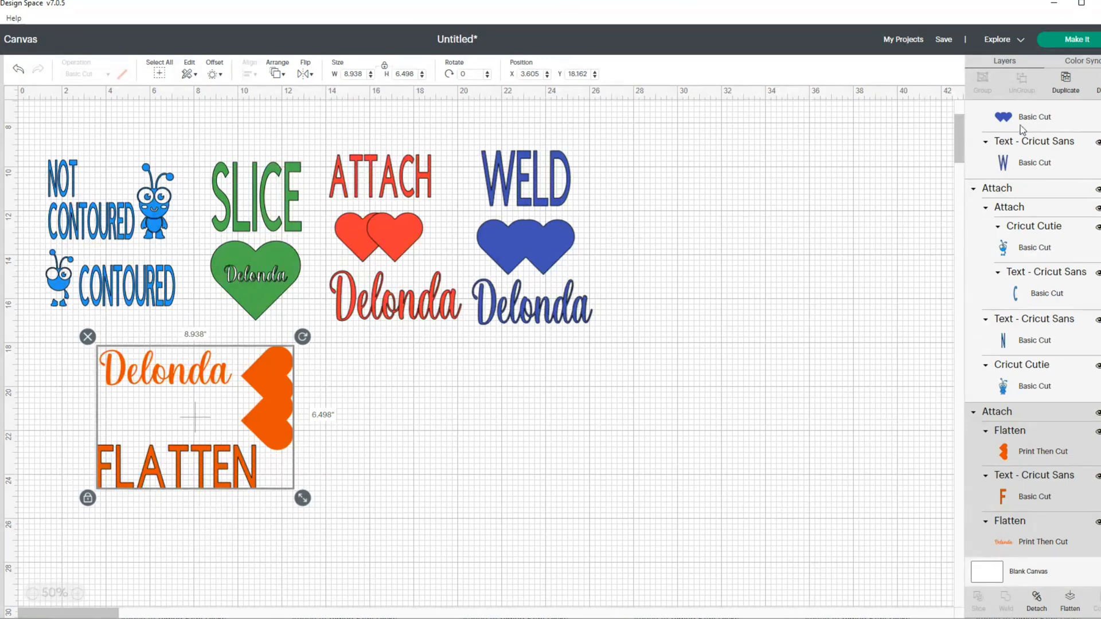
{"action": "mouse_move", "coordinate": [236, 405]}
{"action": "left_mouse_down"}
{"action": "mouse_move", "coordinate": [248, 435]}
{"action": "mouse_move", "coordinate": [241, 413]}
{"action": "left_mouse_up"}
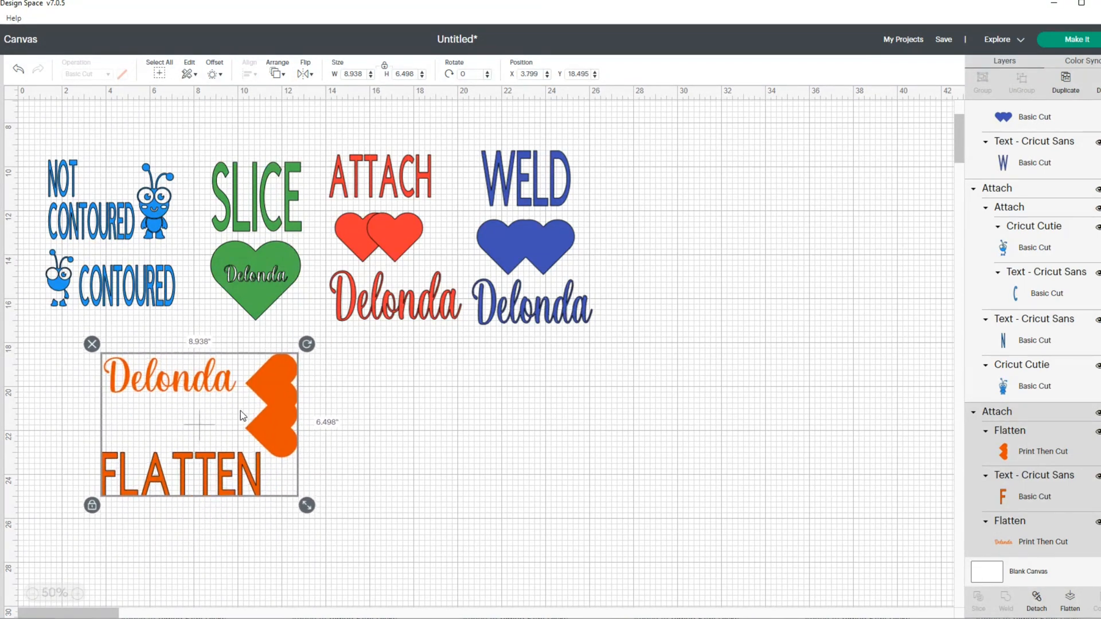
- Send the project to making and preview each mat, from the Print Then Cut FLATTEN mat to the WELD mat
{"action": "left_click", "coordinate": [1080, 44]}
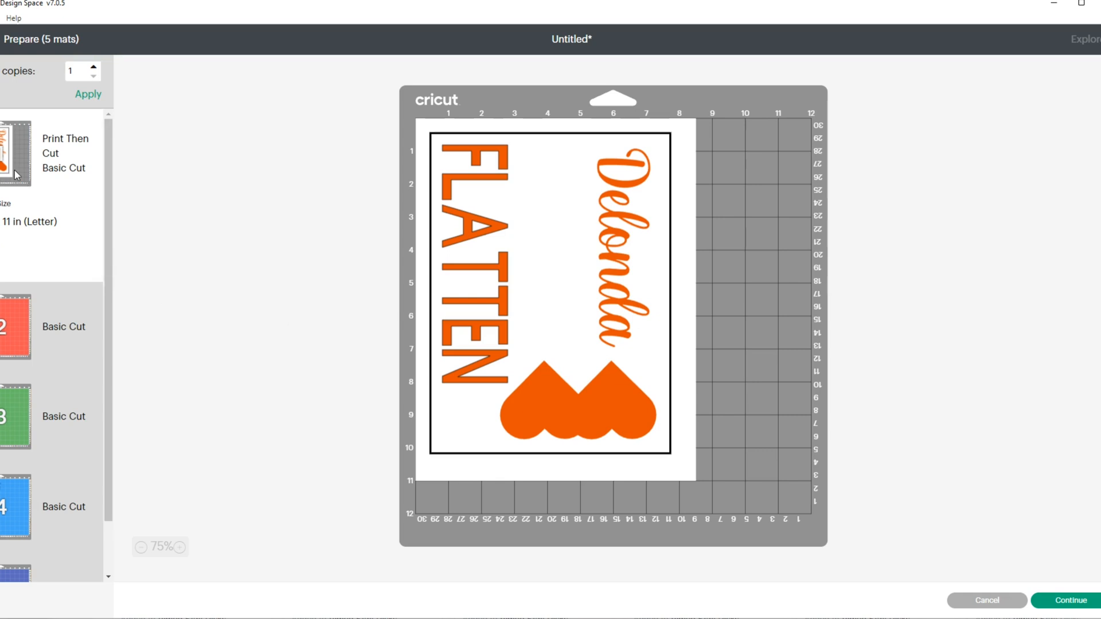
{"action": "left_click", "coordinate": [14, 356]}
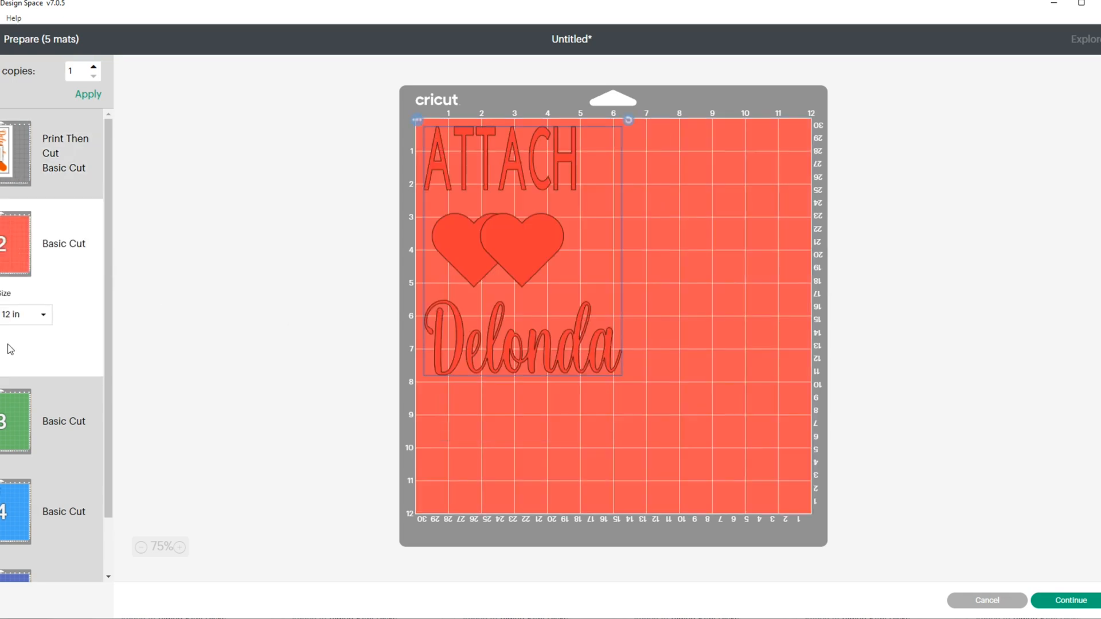
{"action": "left_click", "coordinate": [2, 446]}
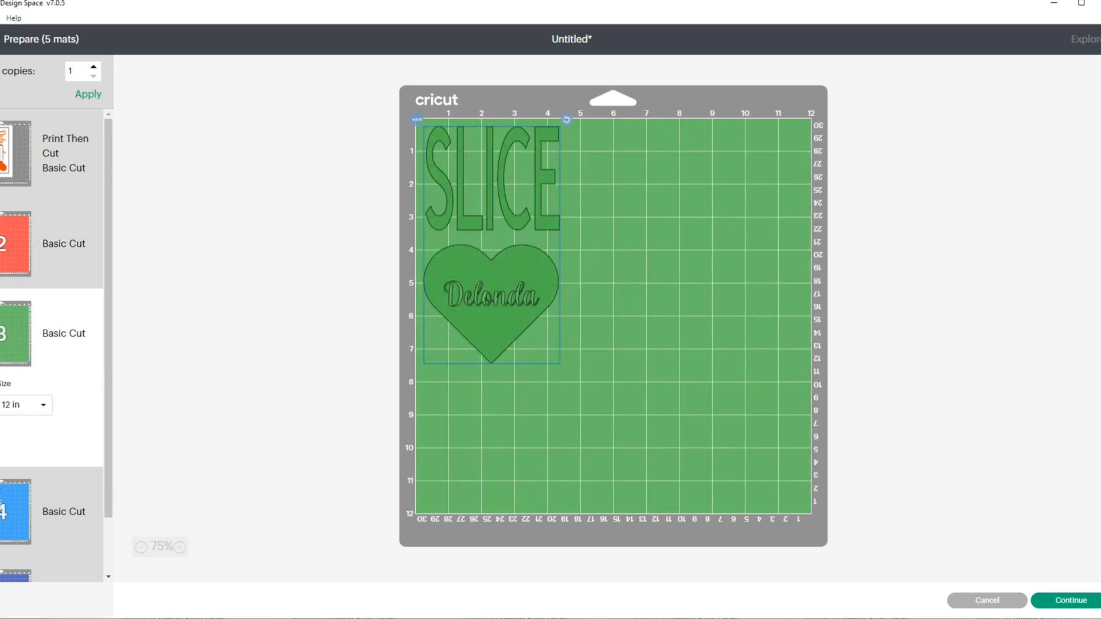
{"action": "left_click", "coordinate": [3, 500]}
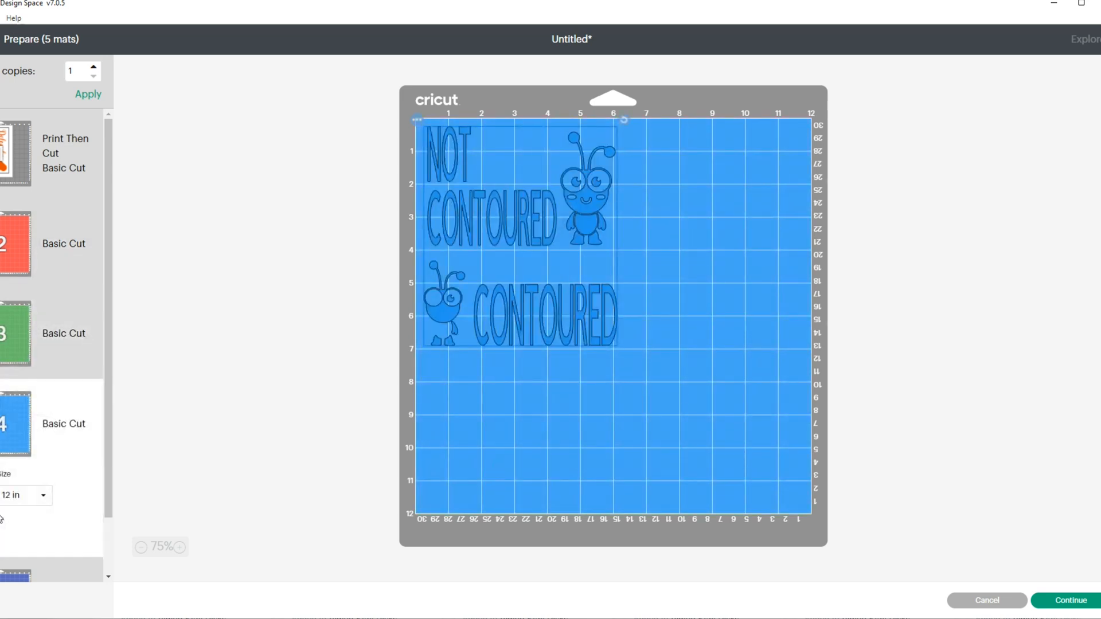
{"action": "scroll", "coordinate": [2, 519], "scroll_direction": "down", "scroll_amount": 2}
{"action": "left_click", "coordinate": [1, 549]}
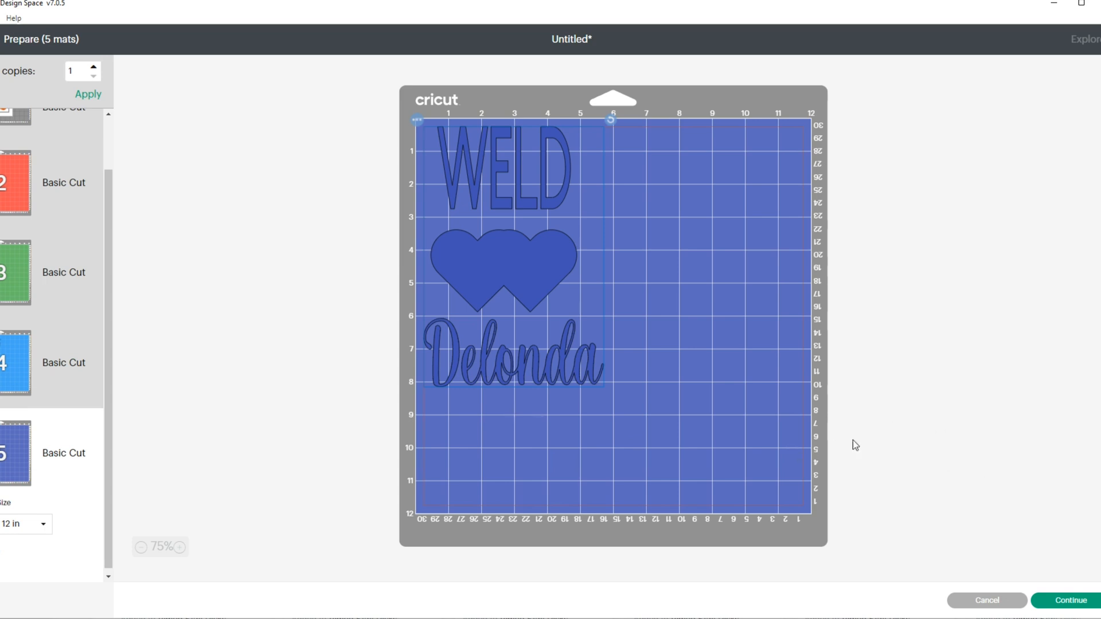
- Continue to the cut setup and choose Premium Vinyl as the base material
{"action": "left_click", "coordinate": [1092, 604]}
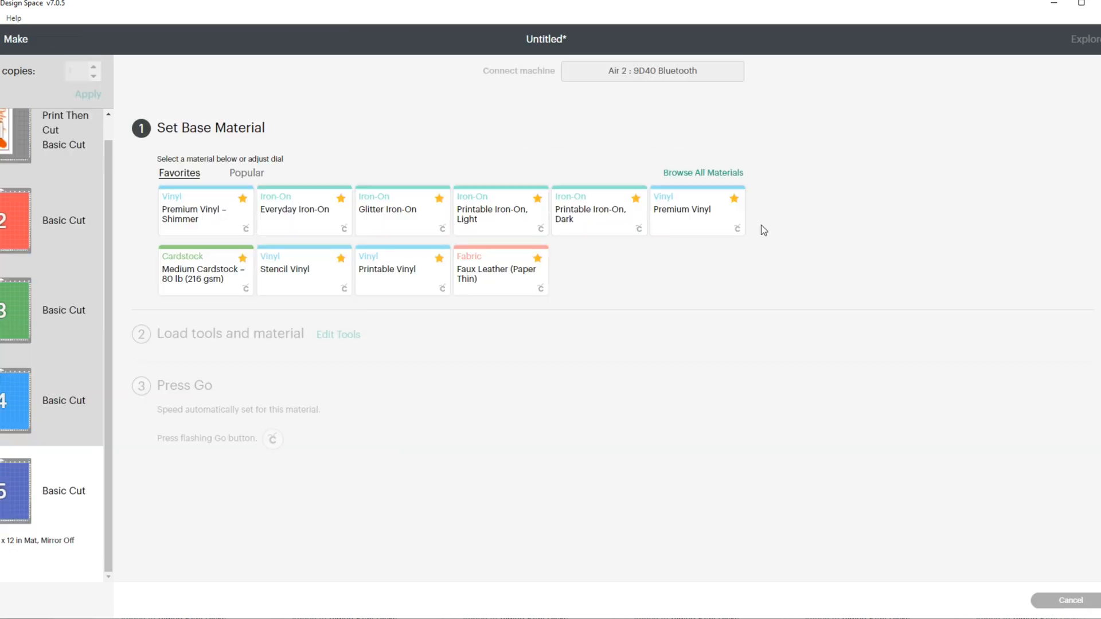
{"action": "left_click", "coordinate": [694, 223]}
{"action": "mouse_move", "coordinate": [3, 141]}
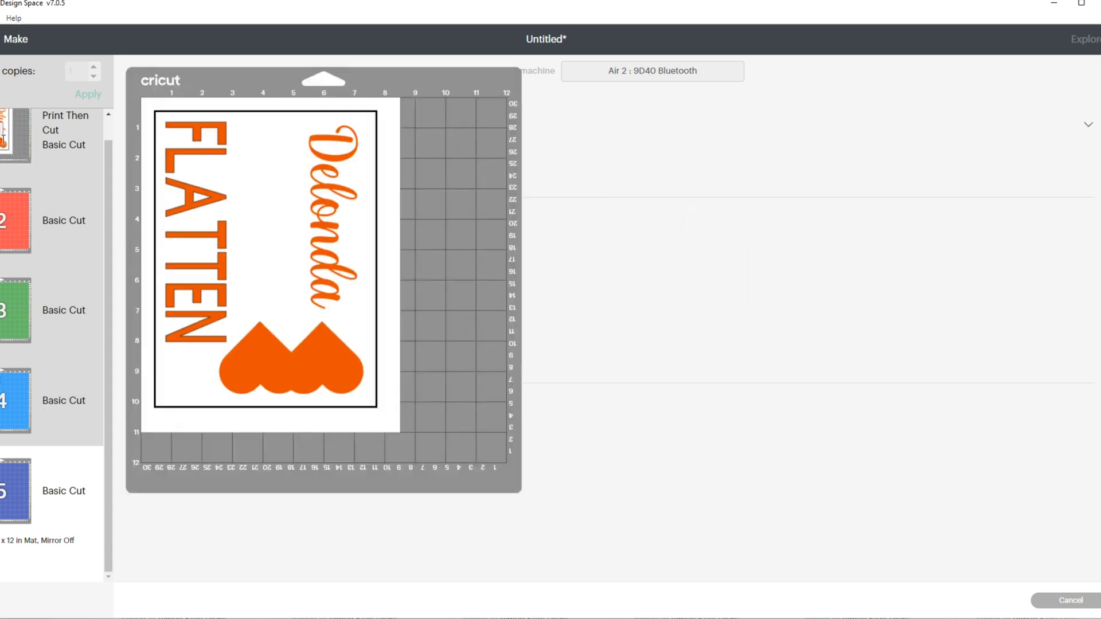
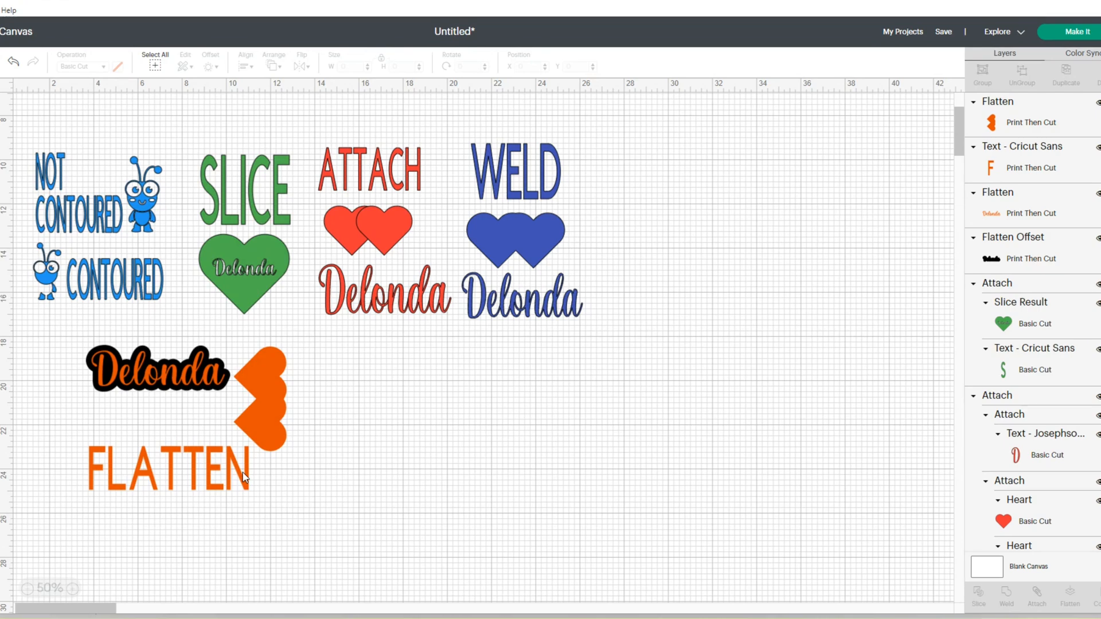
- Undo the orange script name's black offset and apply a new one at a distance of about 0.167 inches
{"action": "left_click", "coordinate": [190, 387]}
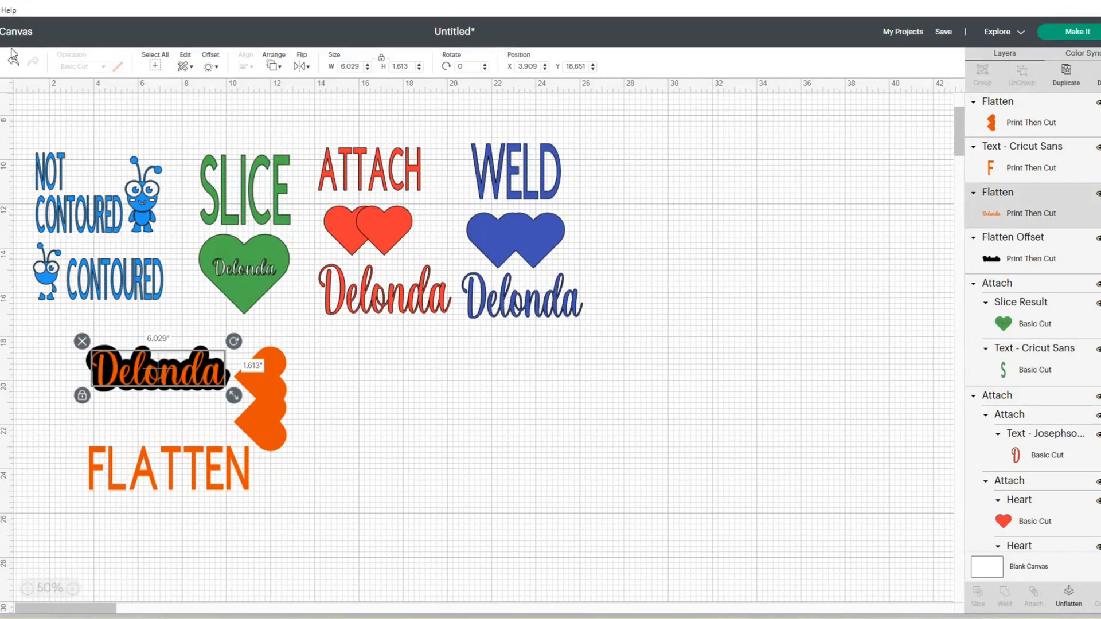
{"action": "key", "text": "Delete"}
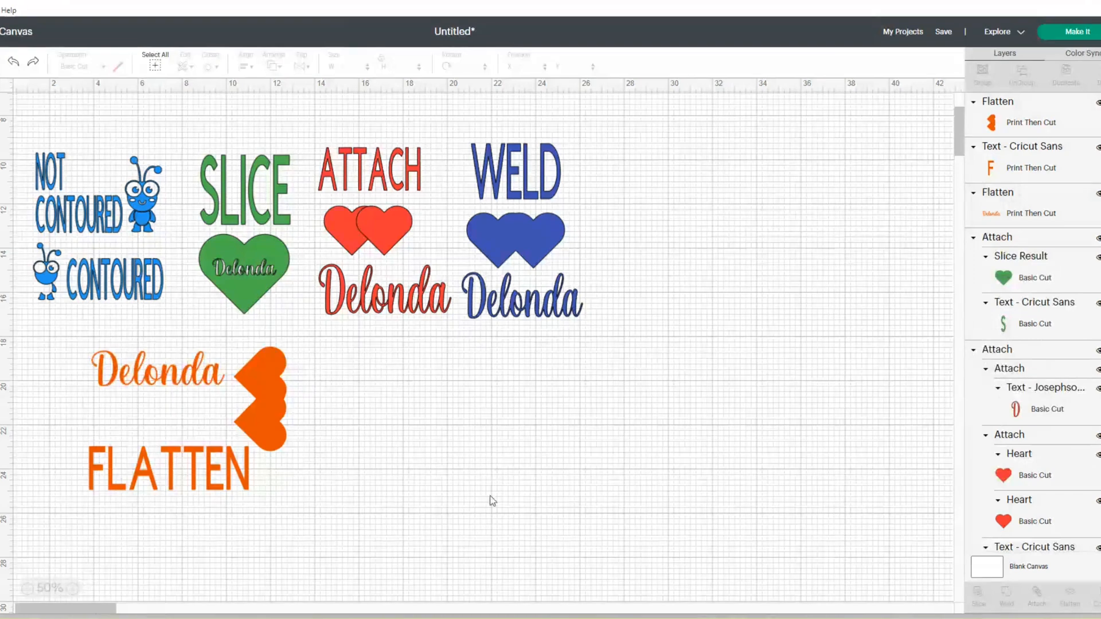
{"action": "left_click", "coordinate": [185, 380]}
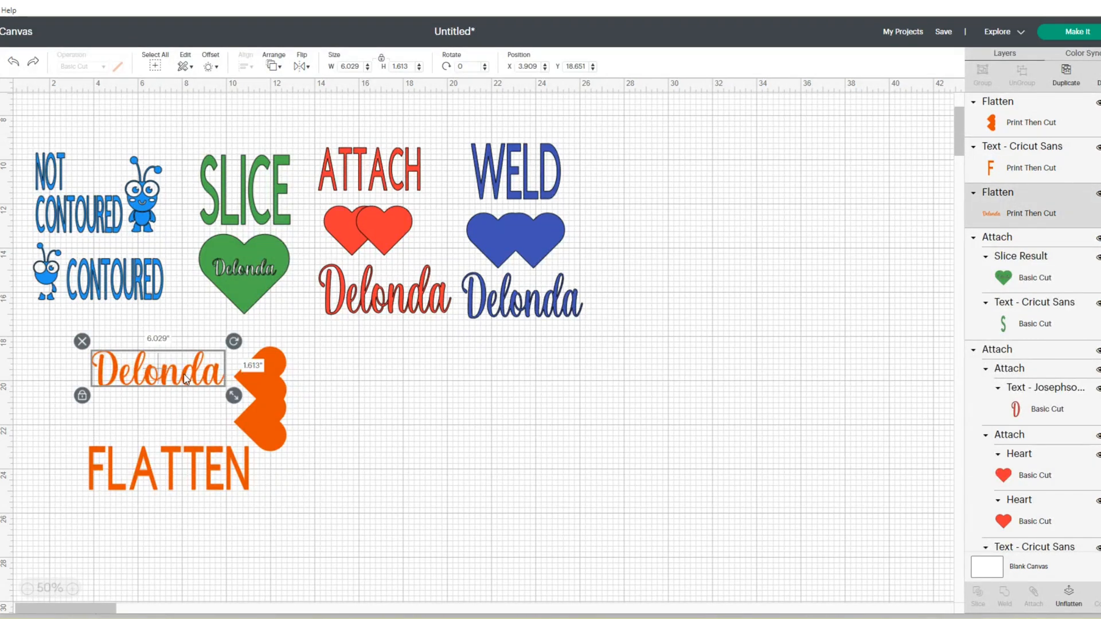
{"action": "left_click", "coordinate": [210, 67]}
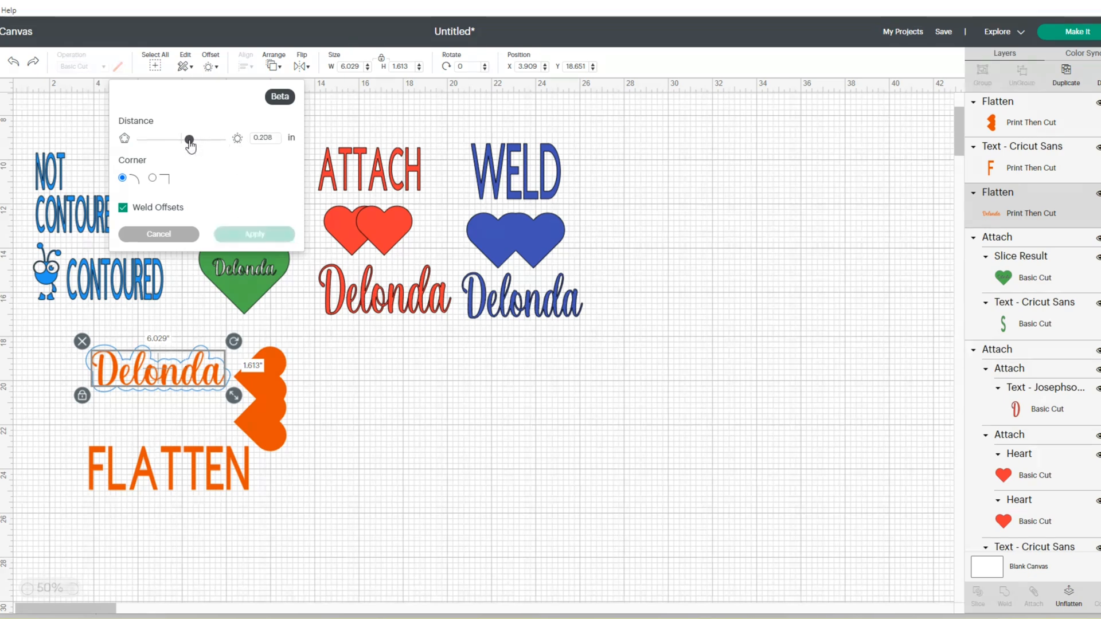
{"action": "left_click_drag", "start_coordinate": [190, 139], "coordinate": [187, 140]}
{"action": "left_click", "coordinate": [244, 236]}
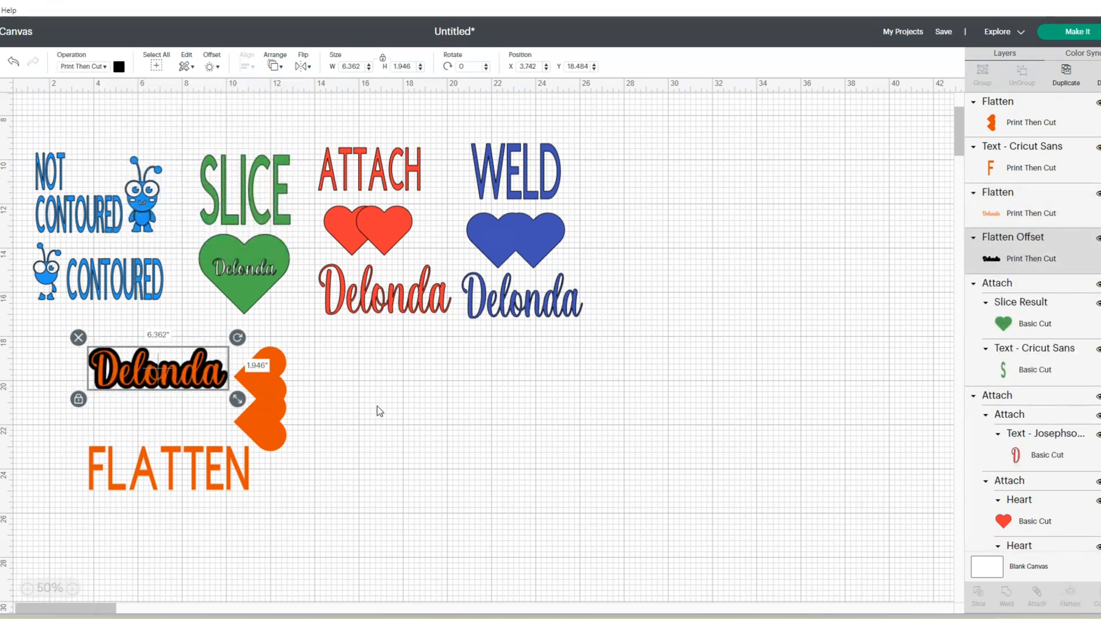
- Flatten the orange script name with its black offset and shift it slightly away from the hearts
{"action": "left_click", "coordinate": [336, 394]}
{"action": "left_click_drag", "start_coordinate": [78, 340], "coordinate": [229, 399]}
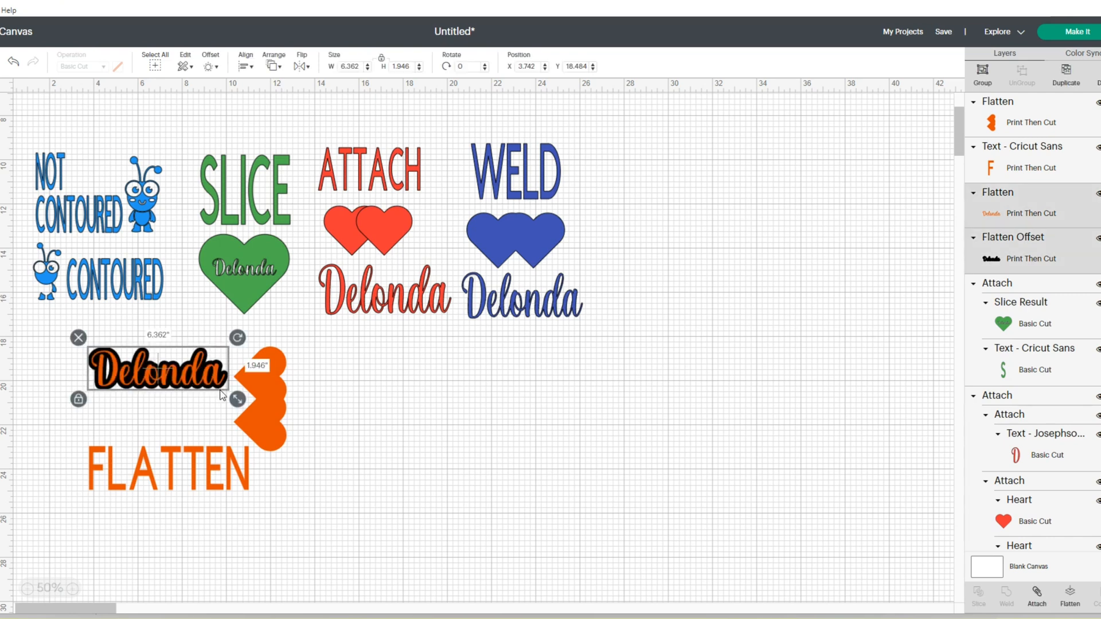
{"action": "left_click", "coordinate": [1067, 597]}
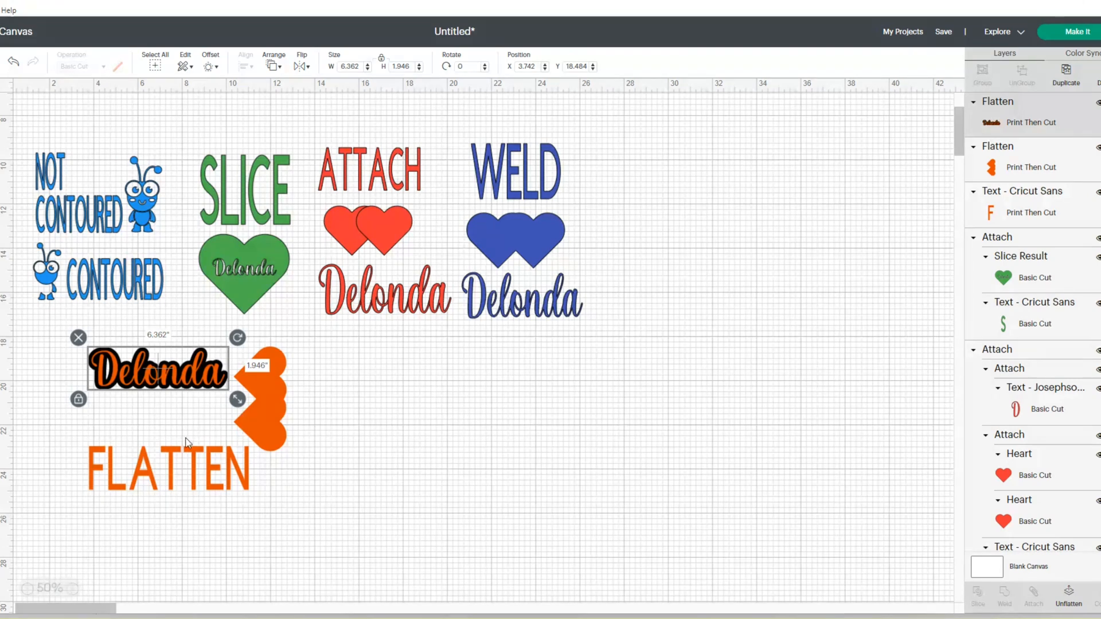
{"action": "left_click_drag", "start_coordinate": [183, 383], "coordinate": [167, 379]}
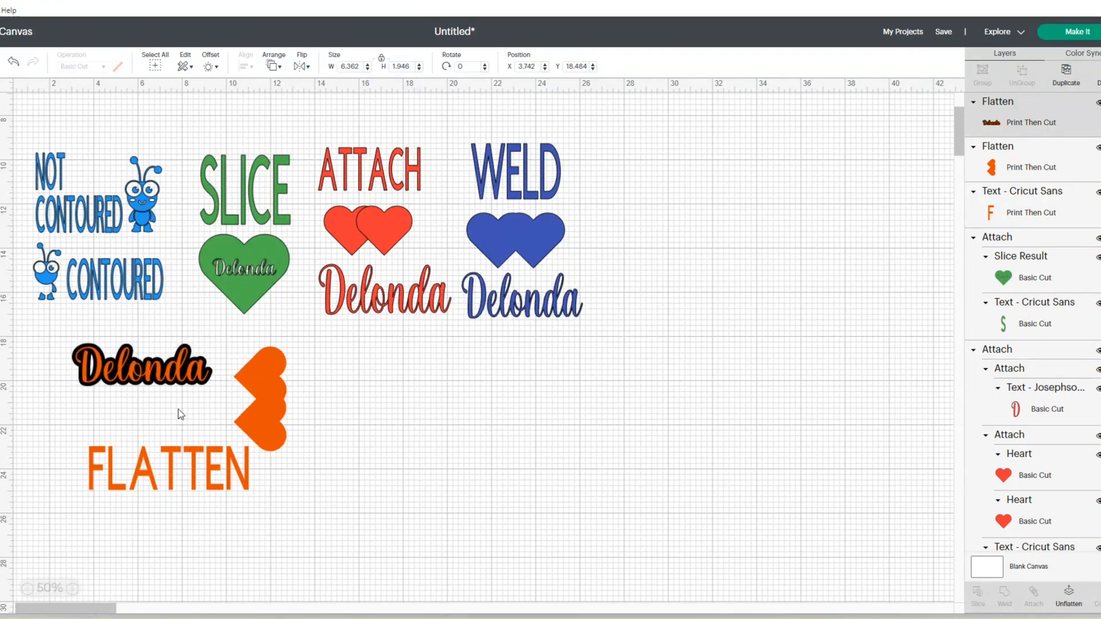
- Add a 0.236-inch offset around the orange FLATTEN word
{"action": "left_click", "coordinate": [166, 469]}
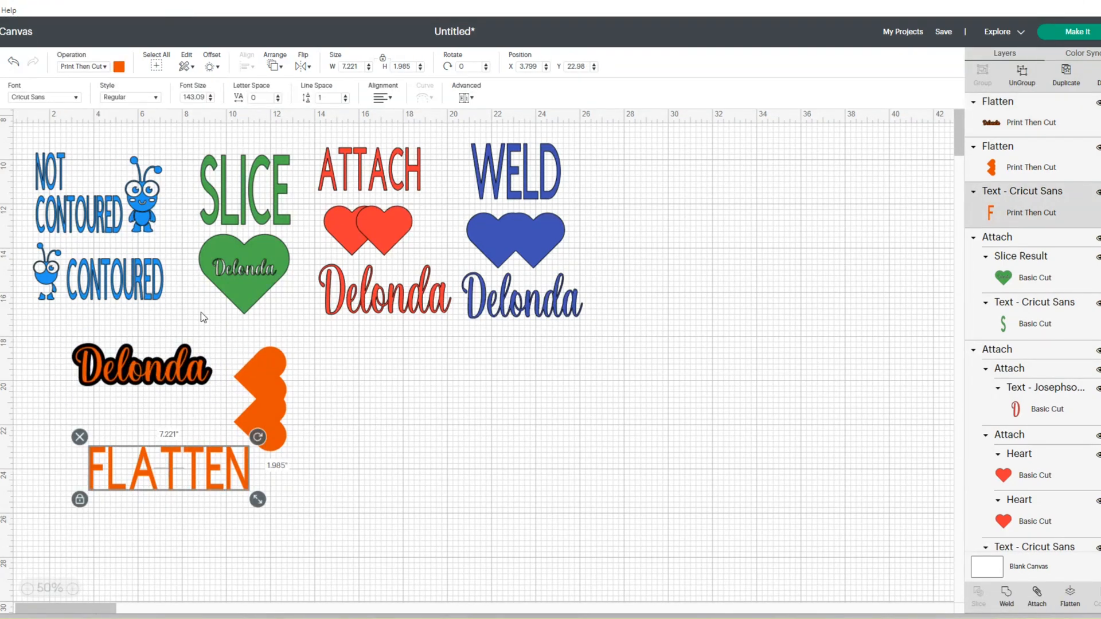
{"action": "left_click", "coordinate": [220, 69]}
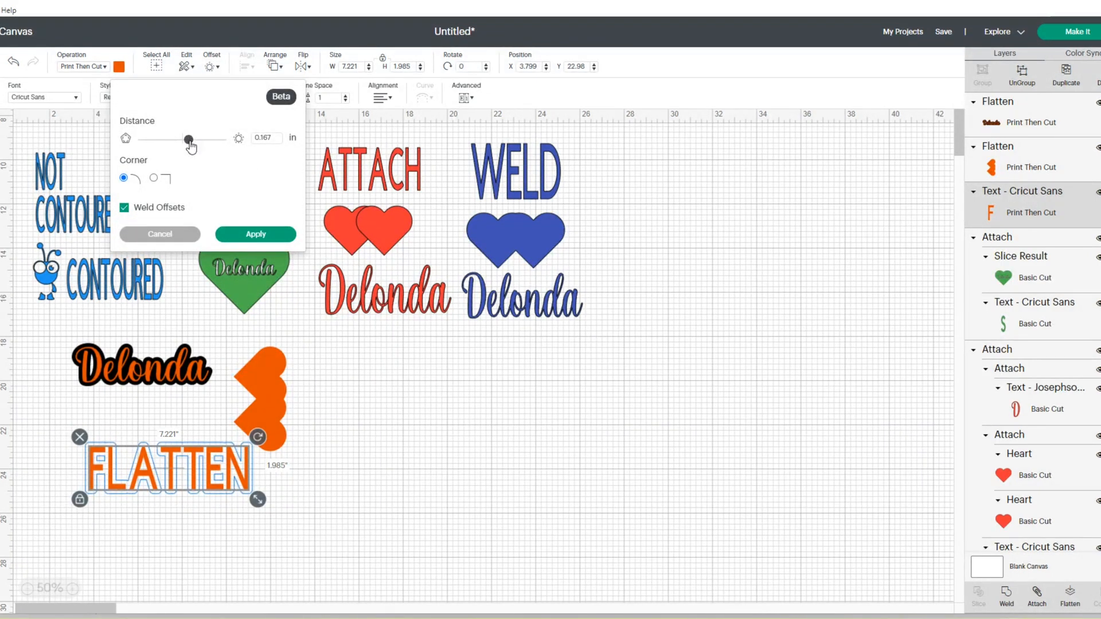
{"action": "left_click_drag", "start_coordinate": [190, 146], "coordinate": [194, 147]}
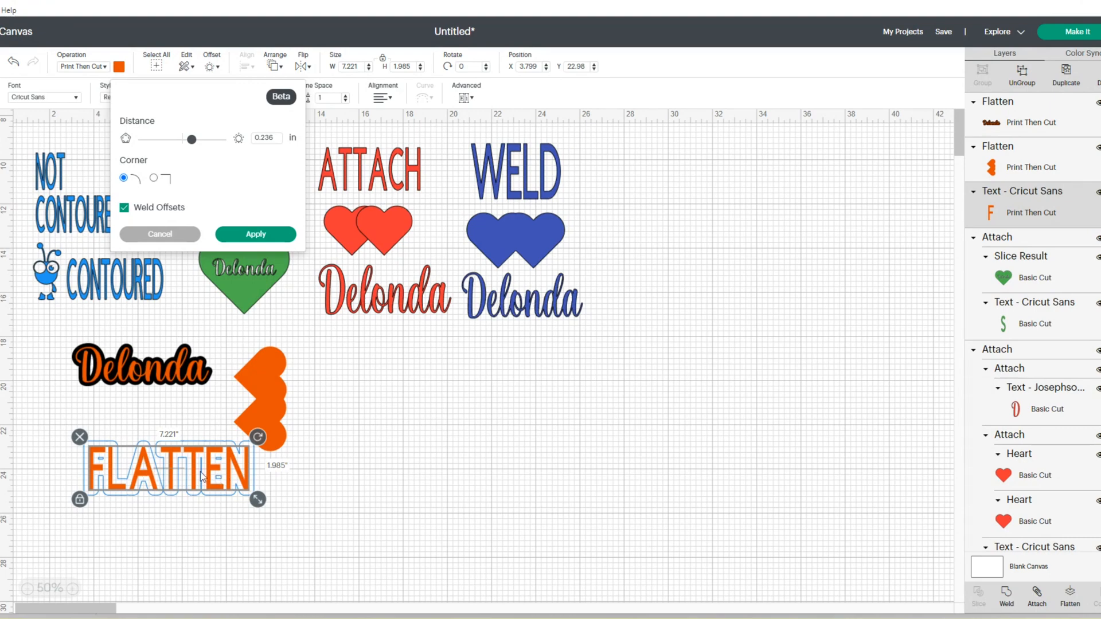
{"action": "left_click", "coordinate": [235, 235]}
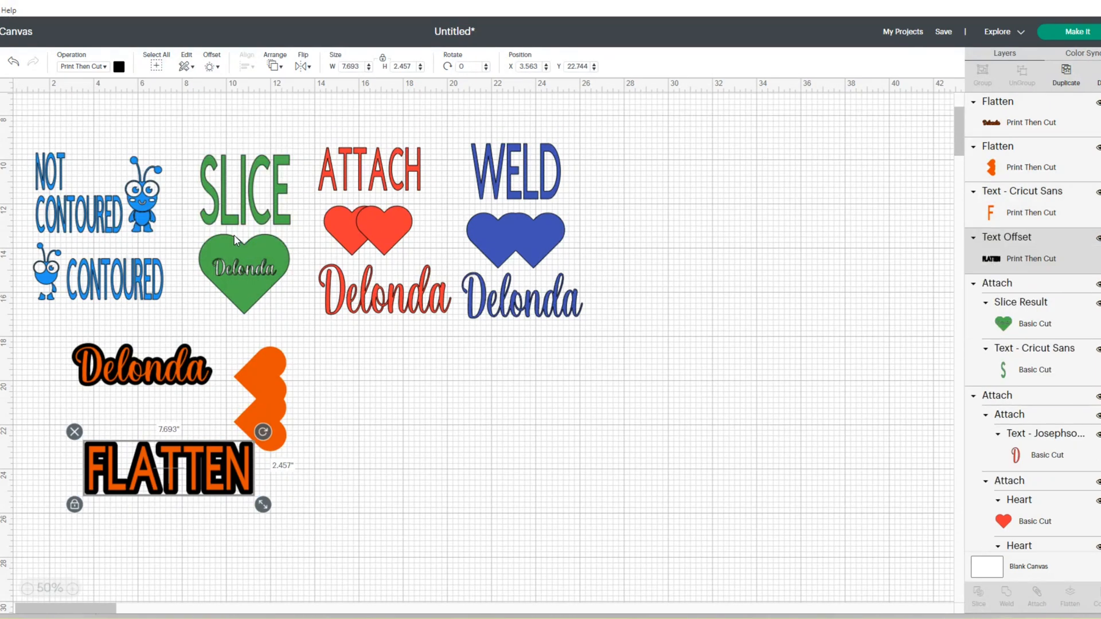
- Flatten the FLATTEN word with its black offset and move it directly below the script name
{"action": "left_click", "coordinate": [651, 528]}
{"action": "left_click_drag", "start_coordinate": [71, 432], "coordinate": [231, 508]}
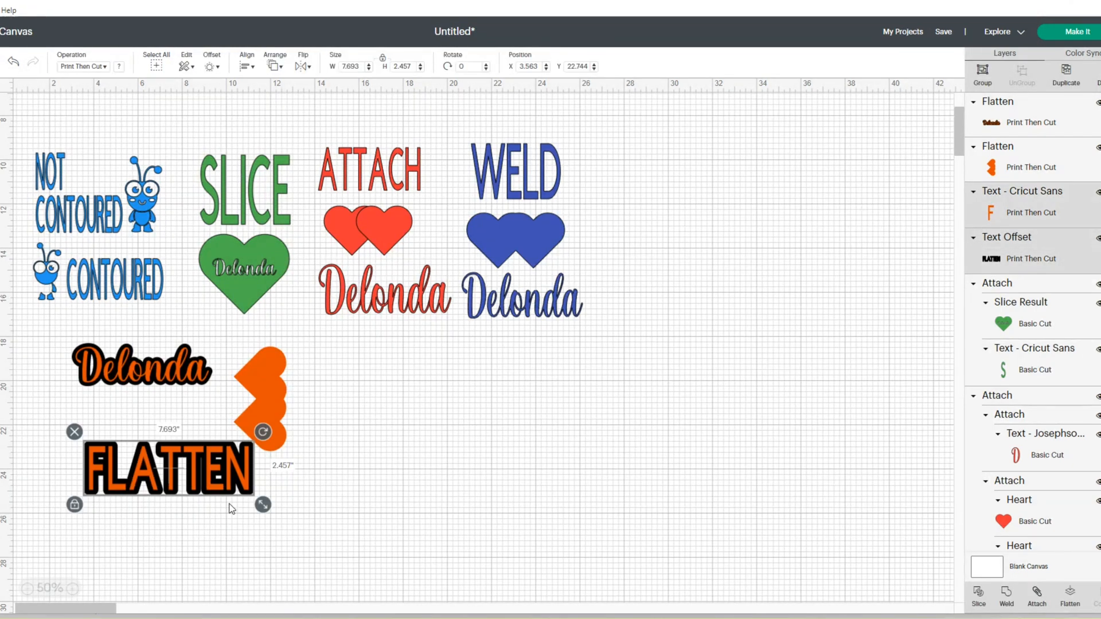
{"action": "left_click", "coordinate": [1069, 596]}
{"action": "left_click_drag", "start_coordinate": [219, 459], "coordinate": [198, 413]}
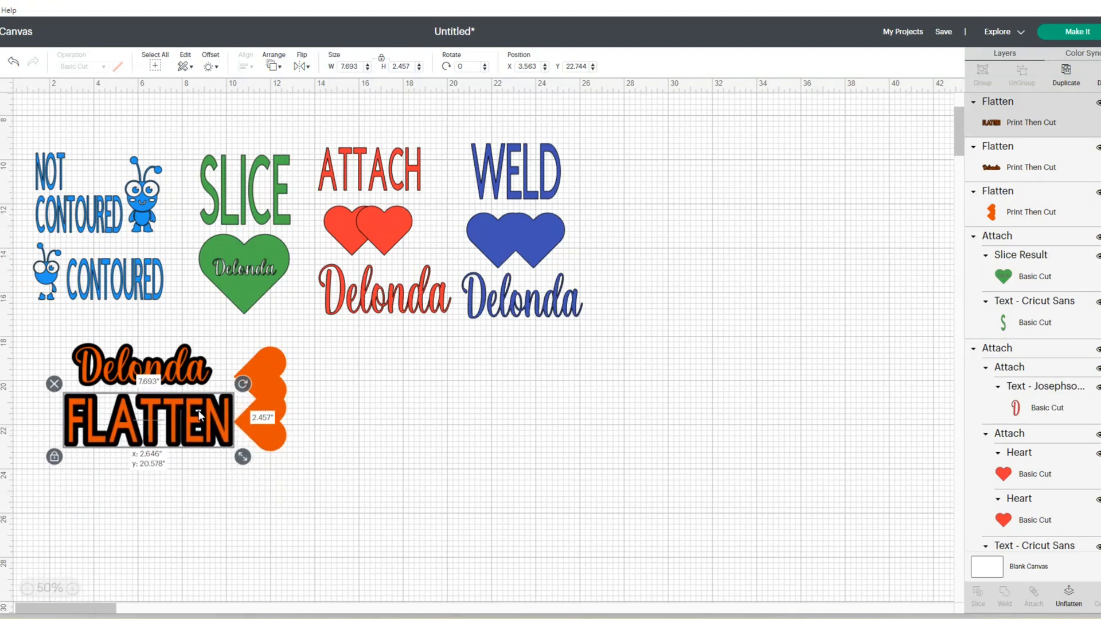
- Unhide the guide rectangle and position it in the empty area below the ATTACH and WELD sets
{"action": "left_click", "coordinate": [479, 498]}
{"action": "scroll", "coordinate": [1026, 459], "scroll_direction": "down", "scroll_amount": 5}
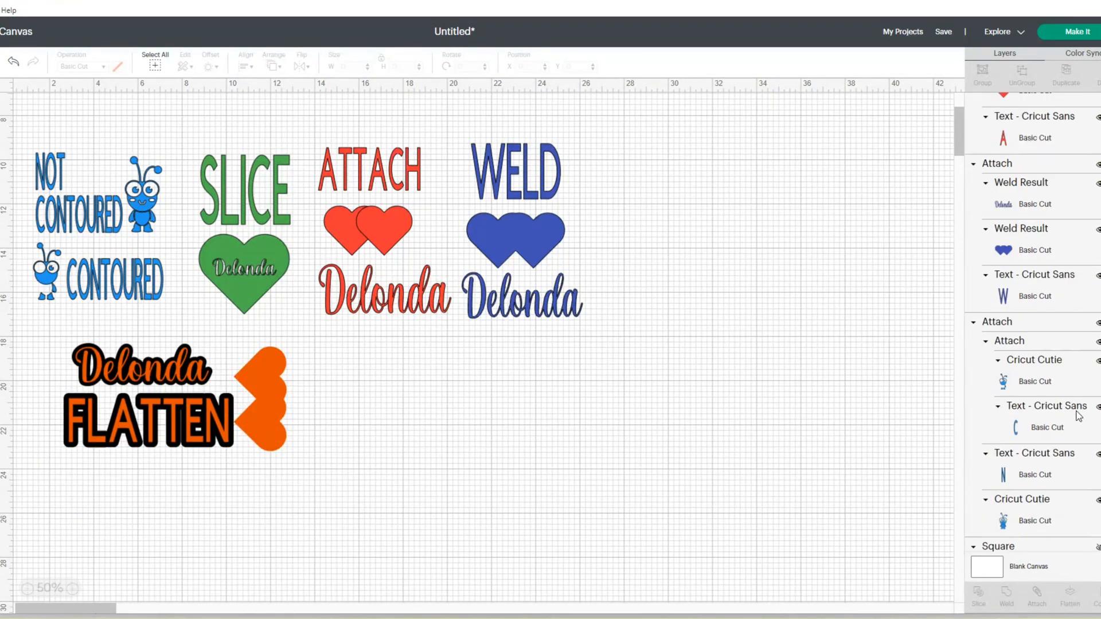
{"action": "scroll", "coordinate": [1079, 415], "scroll_direction": "down", "scroll_amount": 1}
{"action": "left_click", "coordinate": [1097, 515]}
{"action": "left_click_drag", "start_coordinate": [575, 416], "coordinate": [478, 427]}
- Place the FLATTEN word, script name and orange hearts on the guide rectangle, and shrink the hearts slightly to fit
{"action": "left_click_drag", "start_coordinate": [210, 411], "coordinate": [549, 473]}
{"action": "left_click_drag", "start_coordinate": [181, 376], "coordinate": [520, 404]}
{"action": "left_click_drag", "start_coordinate": [274, 394], "coordinate": [596, 414]}
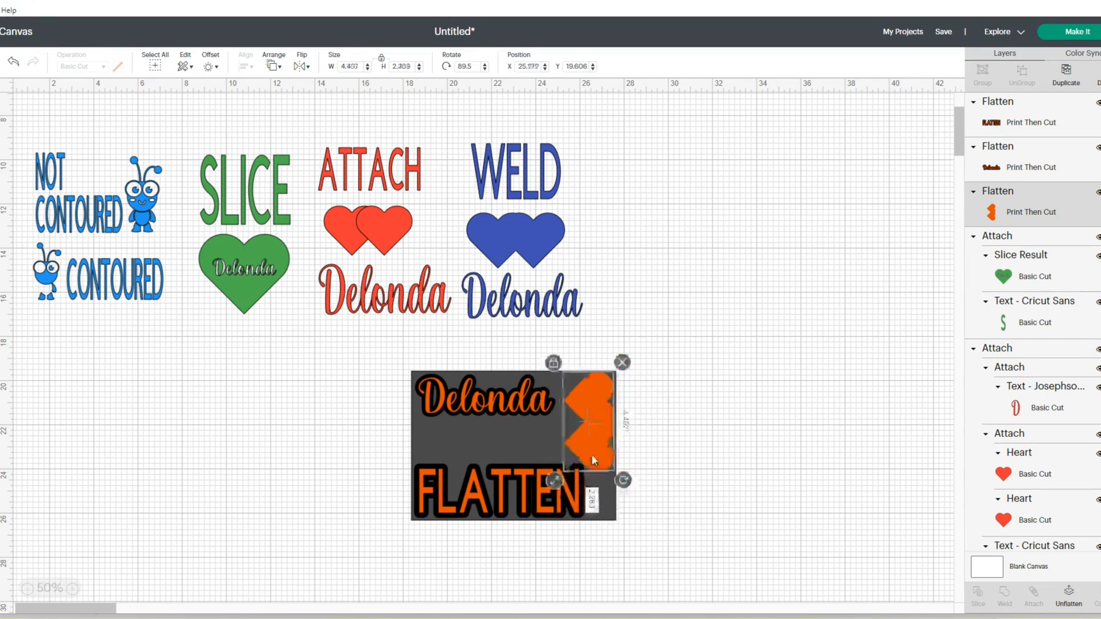
{"action": "left_click_drag", "start_coordinate": [550, 485], "coordinate": [557, 472]}
{"action": "left_click", "coordinate": [659, 449]}
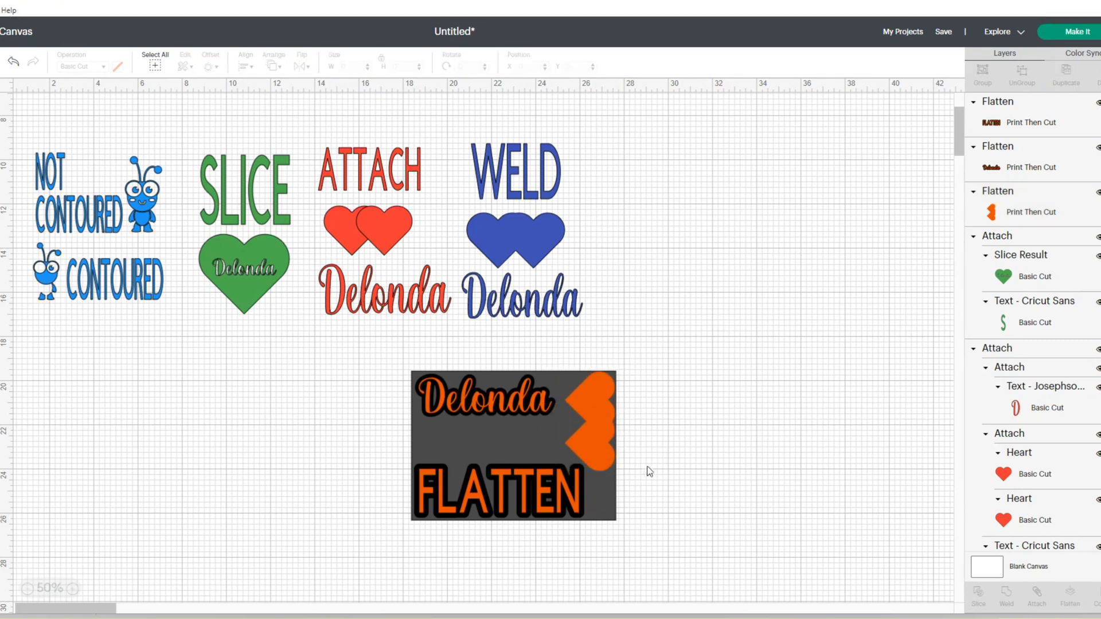
- Hide the dark guide rectangle and attach the flattened script name, FLATTEN word and orange hearts together
{"action": "left_click", "coordinate": [607, 503]}
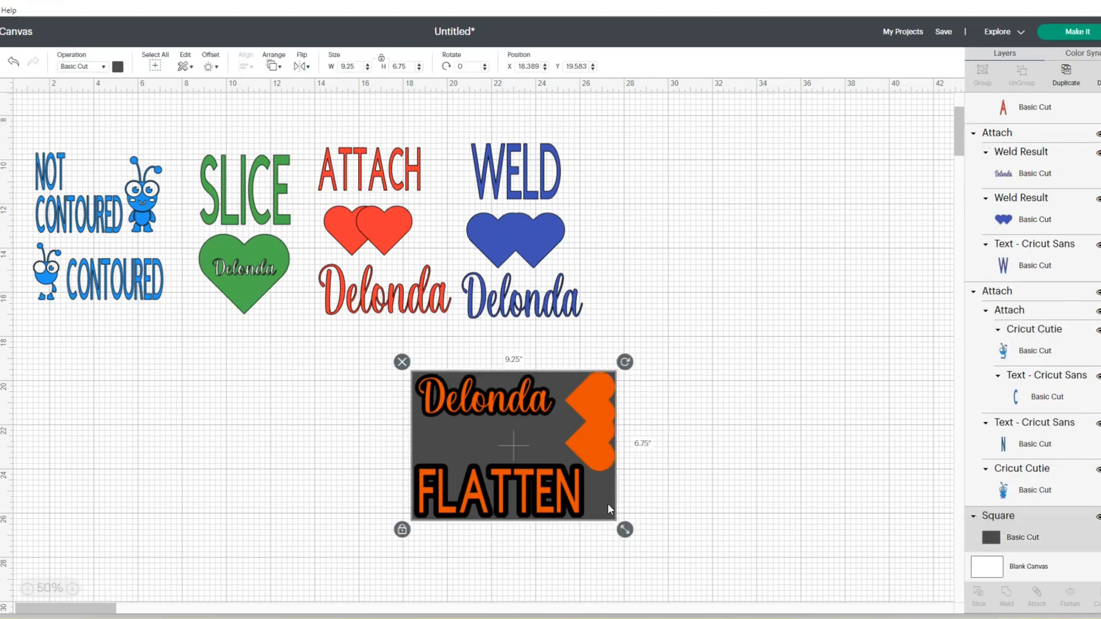
{"action": "left_click", "coordinate": [1097, 517]}
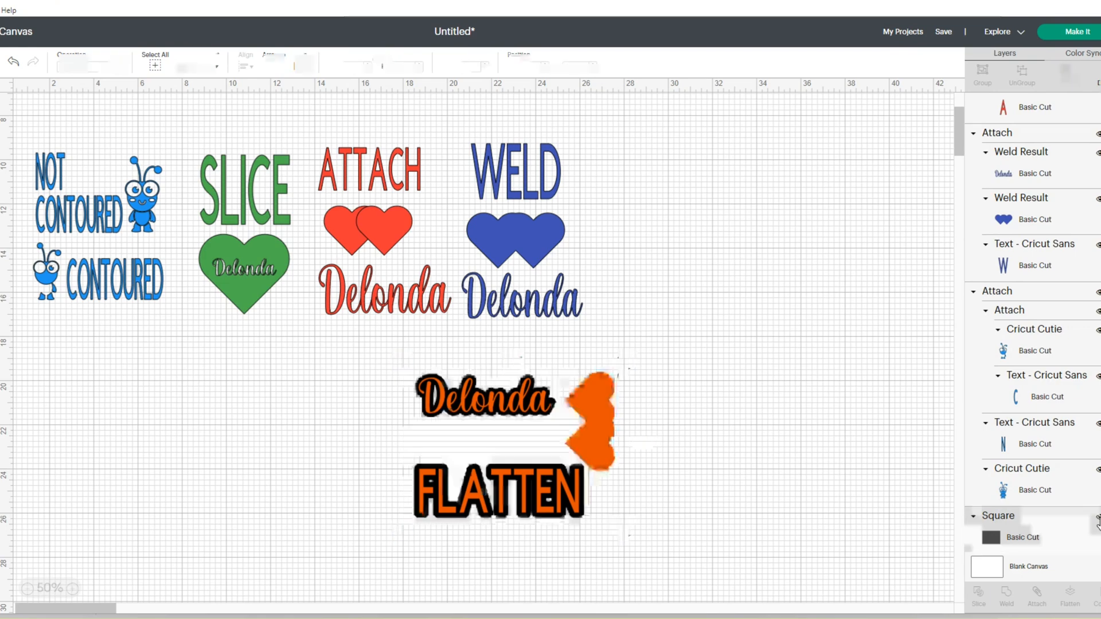
{"action": "left_click_drag", "start_coordinate": [393, 363], "coordinate": [695, 525]}
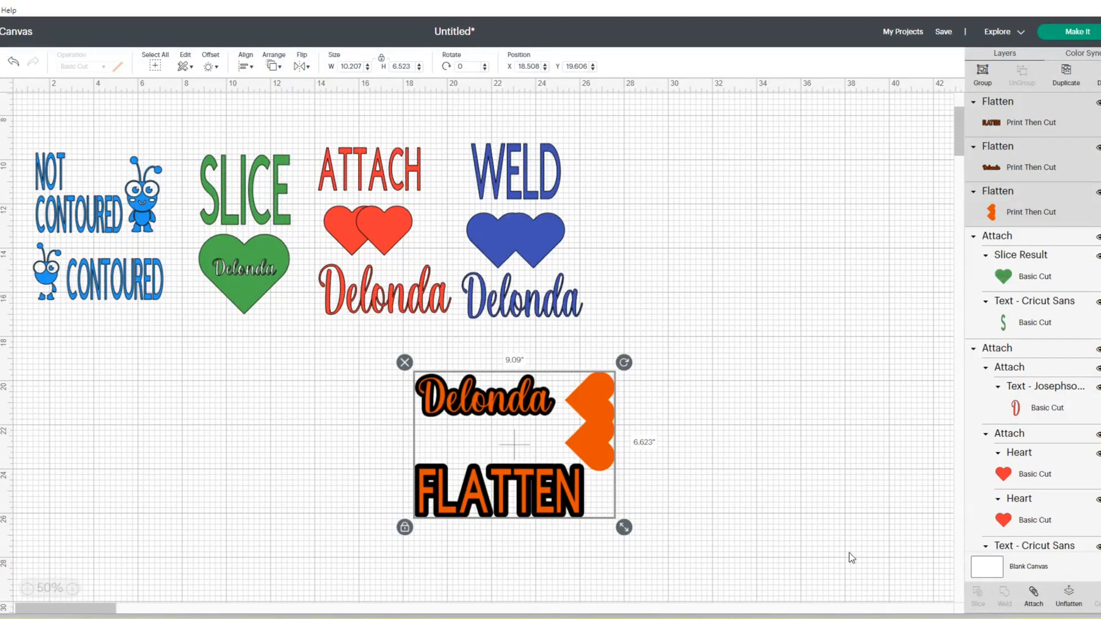
{"action": "left_click", "coordinate": [1035, 593]}
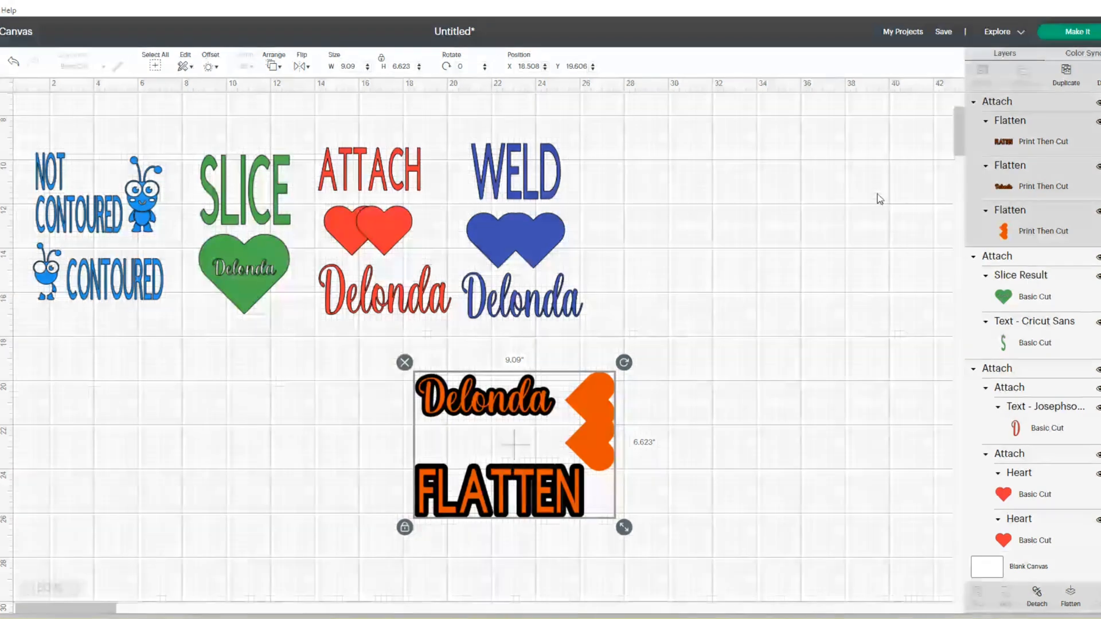
- Hide the WELD, ATTACH, SLICE and CONTOURED sets so only the orange flattened set remains on the canvas
{"action": "left_click", "coordinate": [518, 189]}
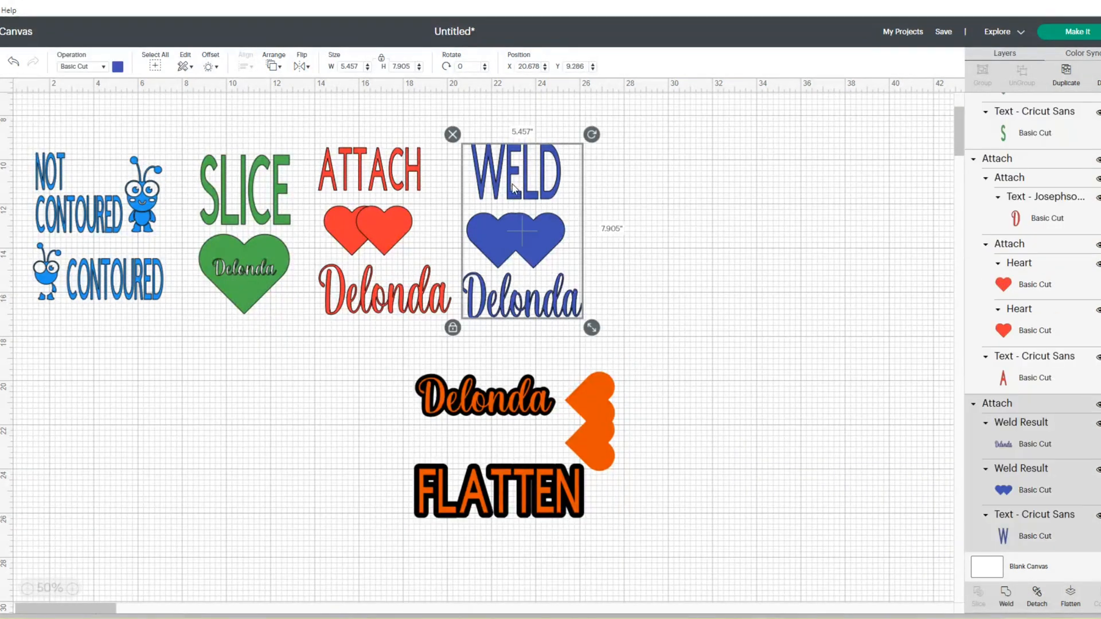
{"action": "left_click", "coordinate": [1096, 404]}
{"action": "left_click", "coordinate": [413, 224]}
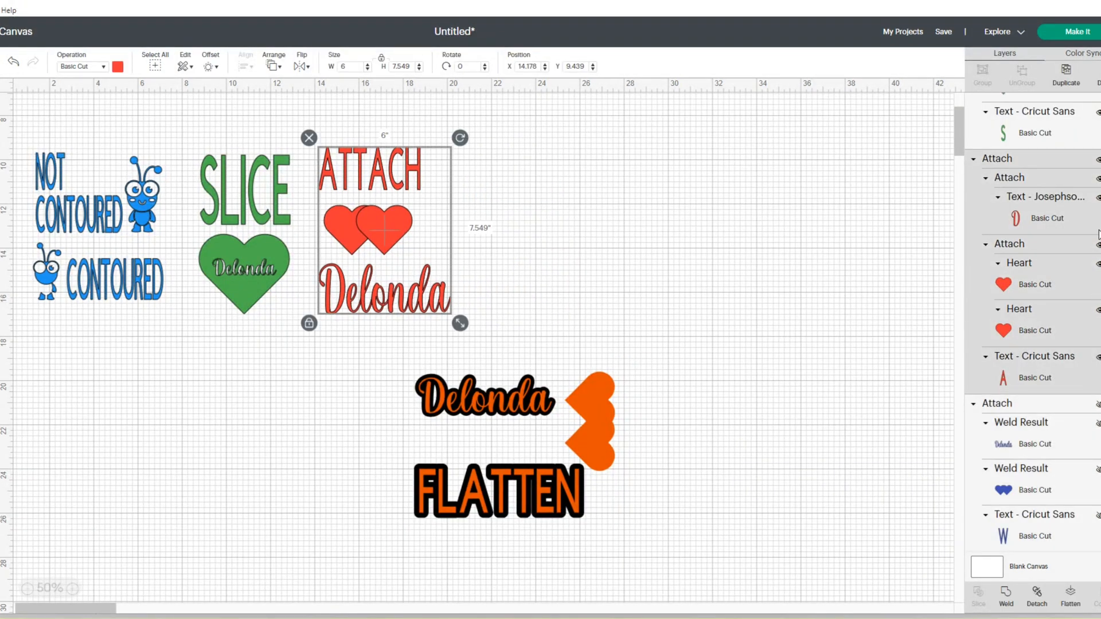
{"action": "left_click", "coordinate": [1098, 160]}
{"action": "left_click", "coordinate": [244, 216]}
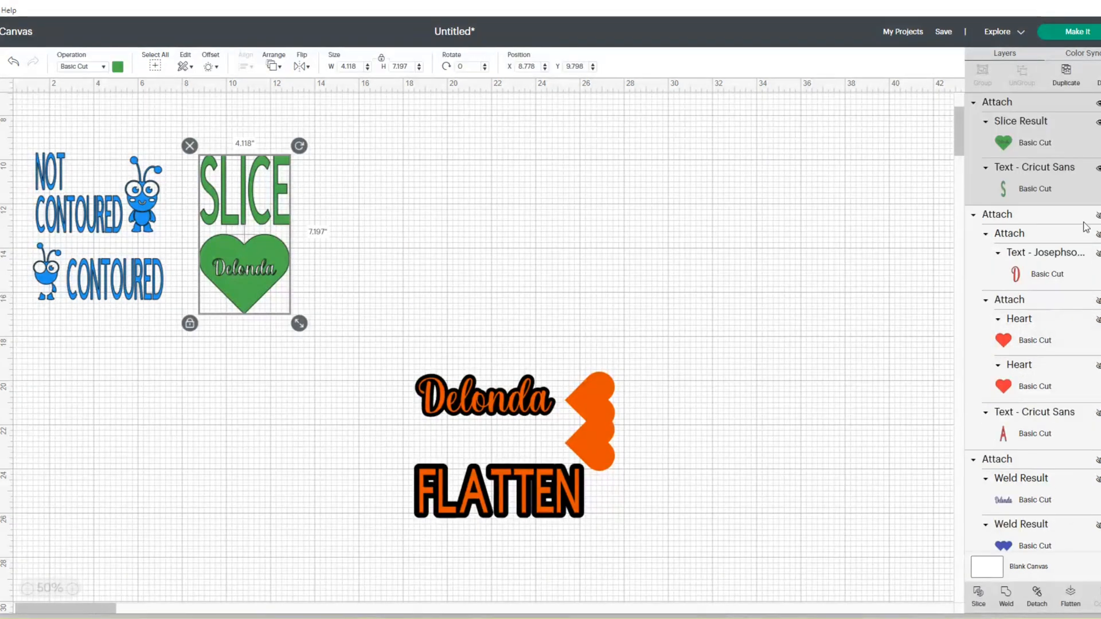
{"action": "left_click", "coordinate": [1097, 103]}
{"action": "left_click", "coordinate": [165, 189]}
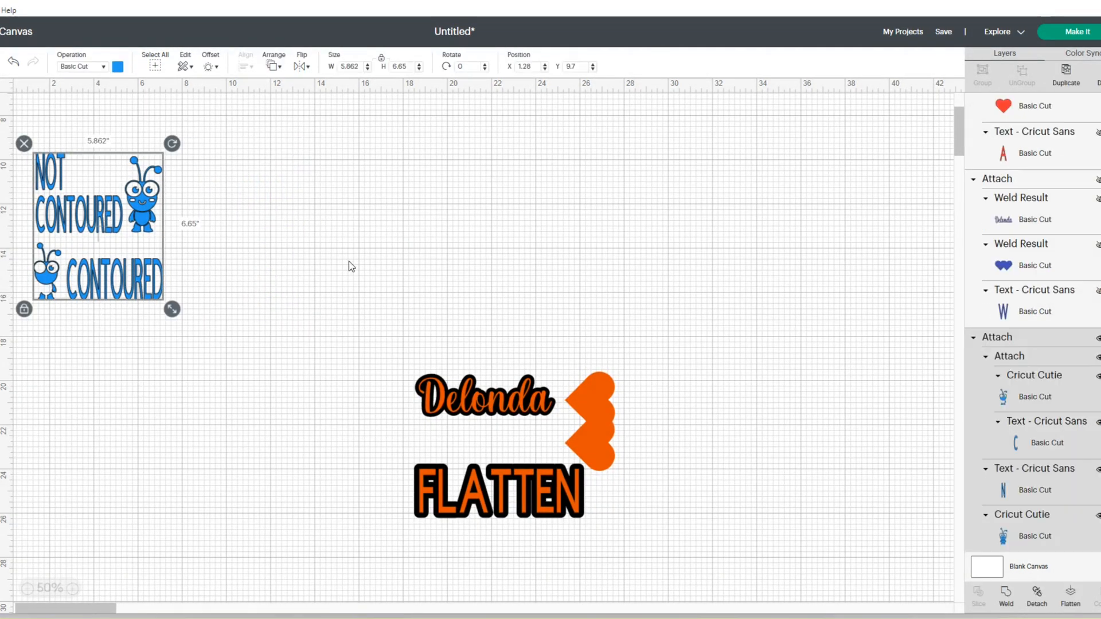
{"action": "left_click", "coordinate": [1097, 340]}
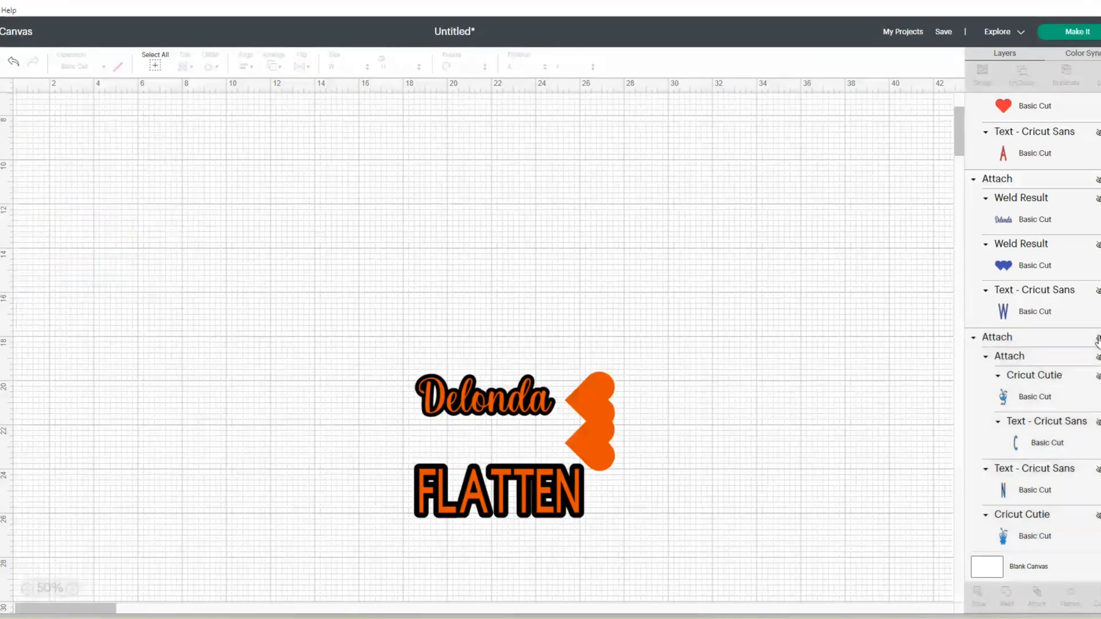
- Send the attached flattened set to be made and continue past the mat preview
{"action": "left_click", "coordinate": [533, 425]}
{"action": "left_click", "coordinate": [1071, 38]}
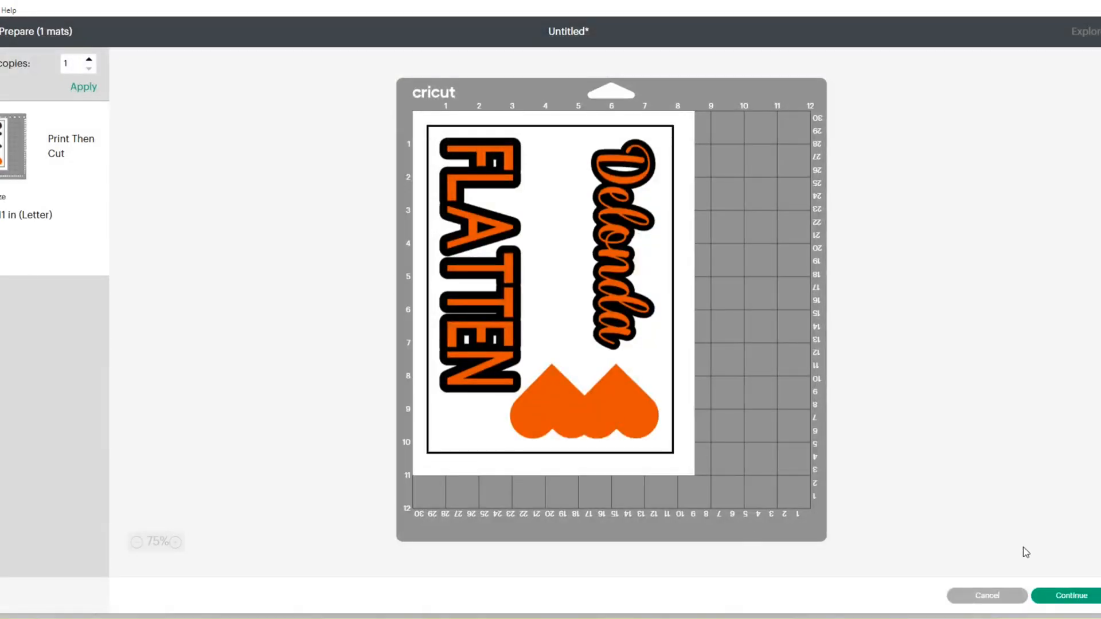
{"action": "left_click", "coordinate": [1057, 597]}
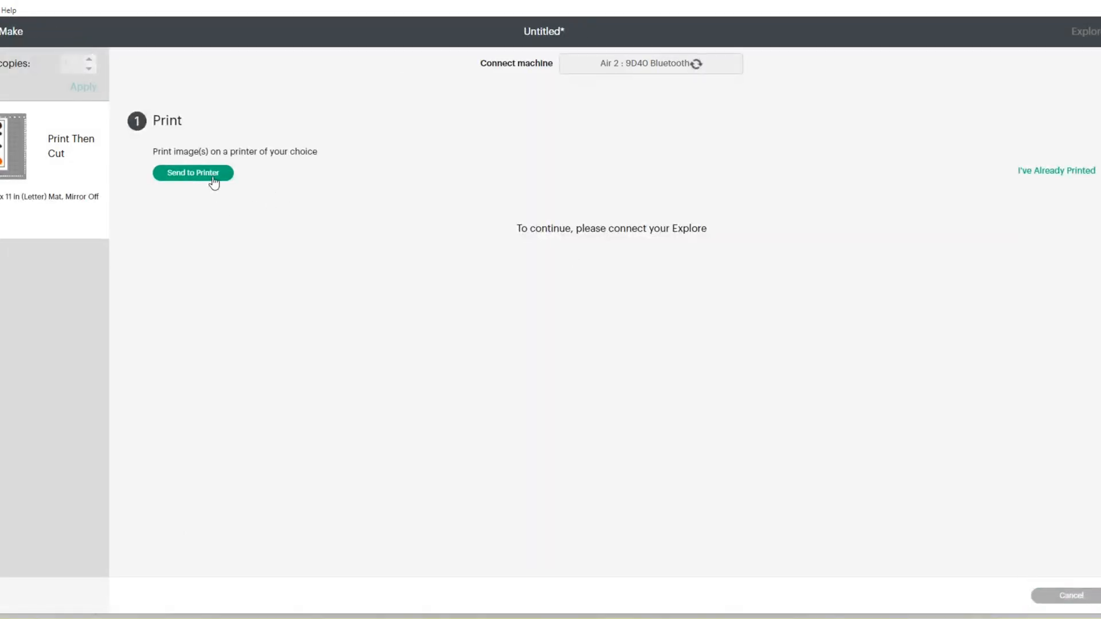
- Open the print setup for the sheet, enable Use System Dialog and proceed to the system print dialog
{"action": "left_click", "coordinate": [213, 178]}
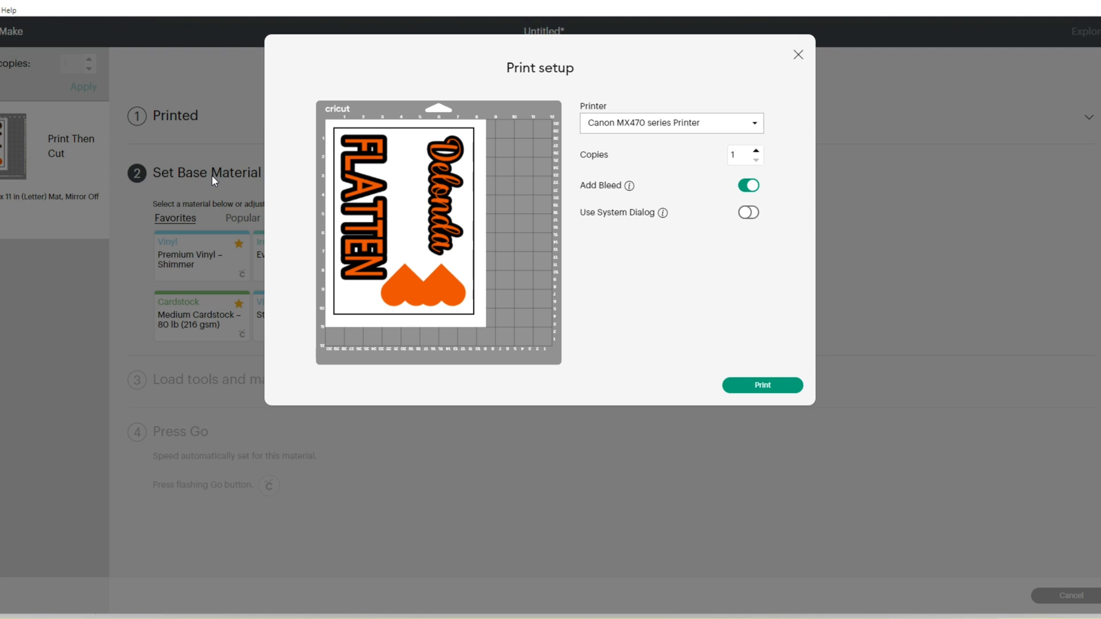
{"action": "left_click", "coordinate": [742, 213]}
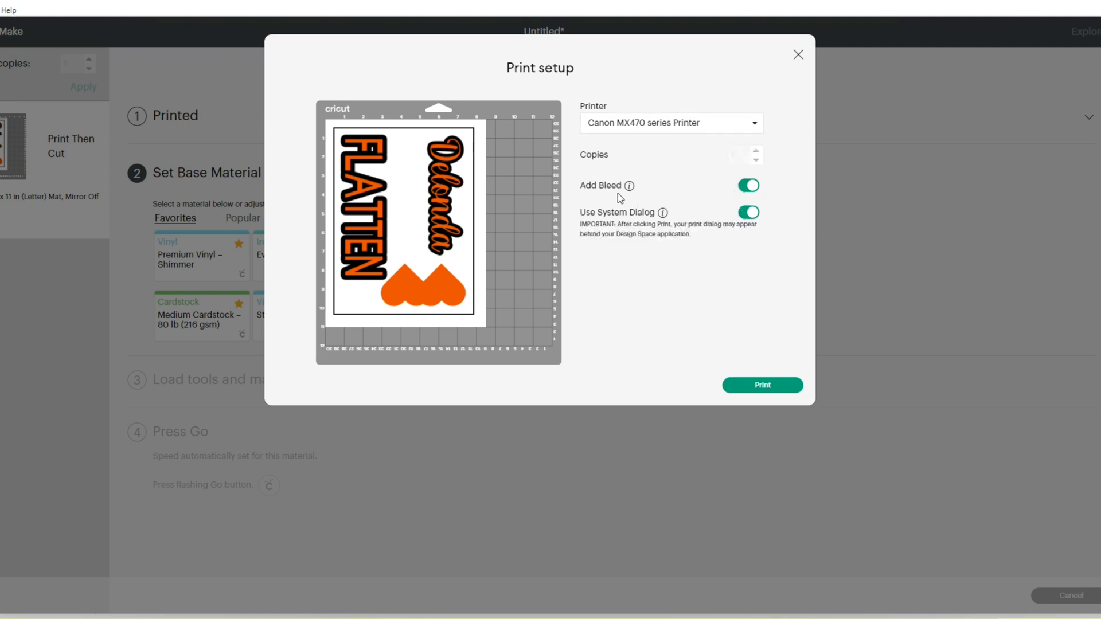
{"action": "left_click", "coordinate": [767, 387]}
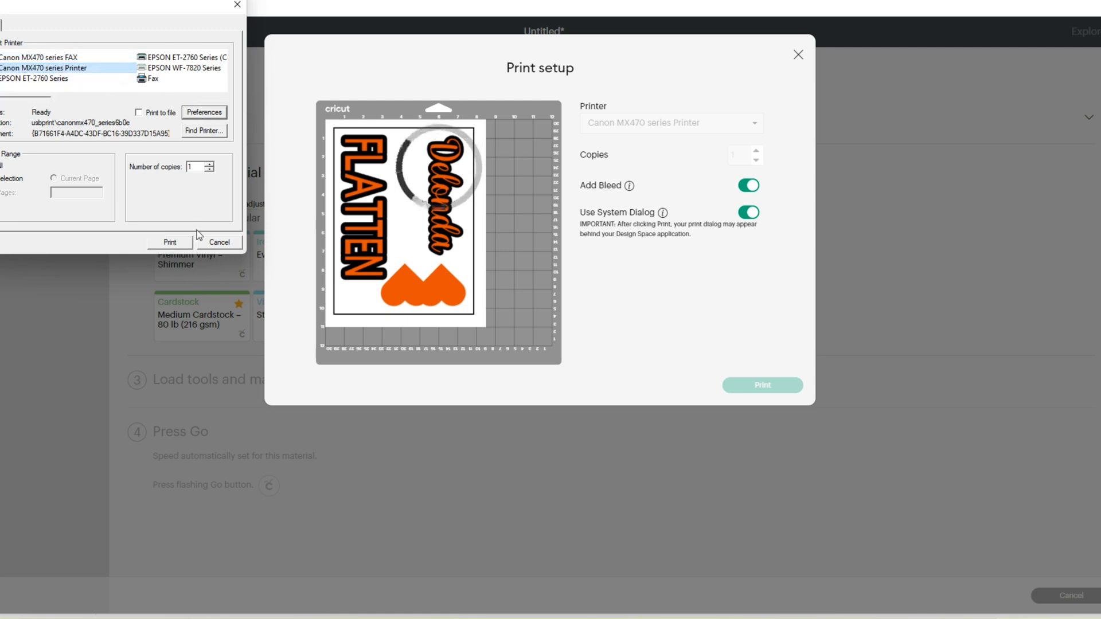
- Set the print quality to High in the Canon MX470 printer preferences and print the sheet
{"action": "left_click", "coordinate": [215, 114]}
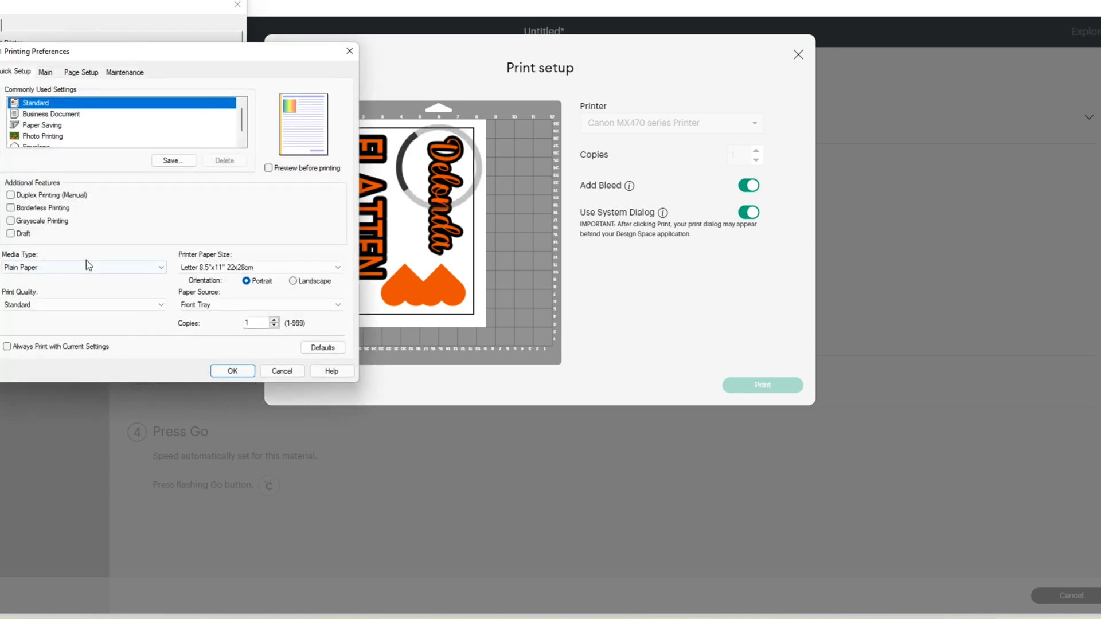
{"action": "left_click", "coordinate": [154, 268]}
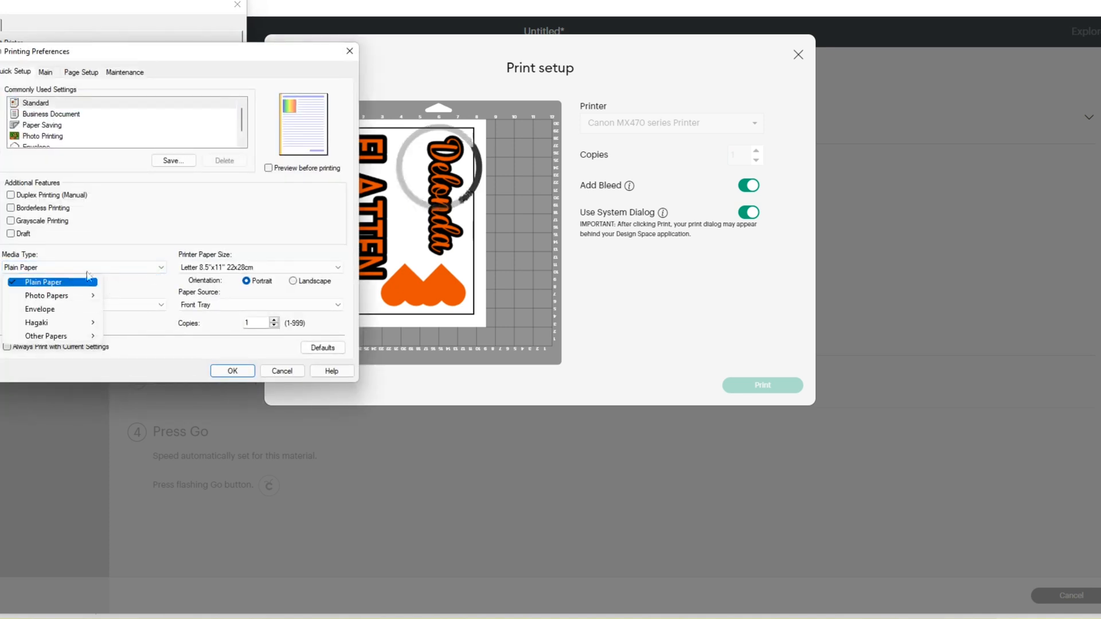
{"action": "left_click", "coordinate": [175, 228]}
{"action": "left_click", "coordinate": [121, 306]}
{"action": "left_click", "coordinate": [103, 315]}
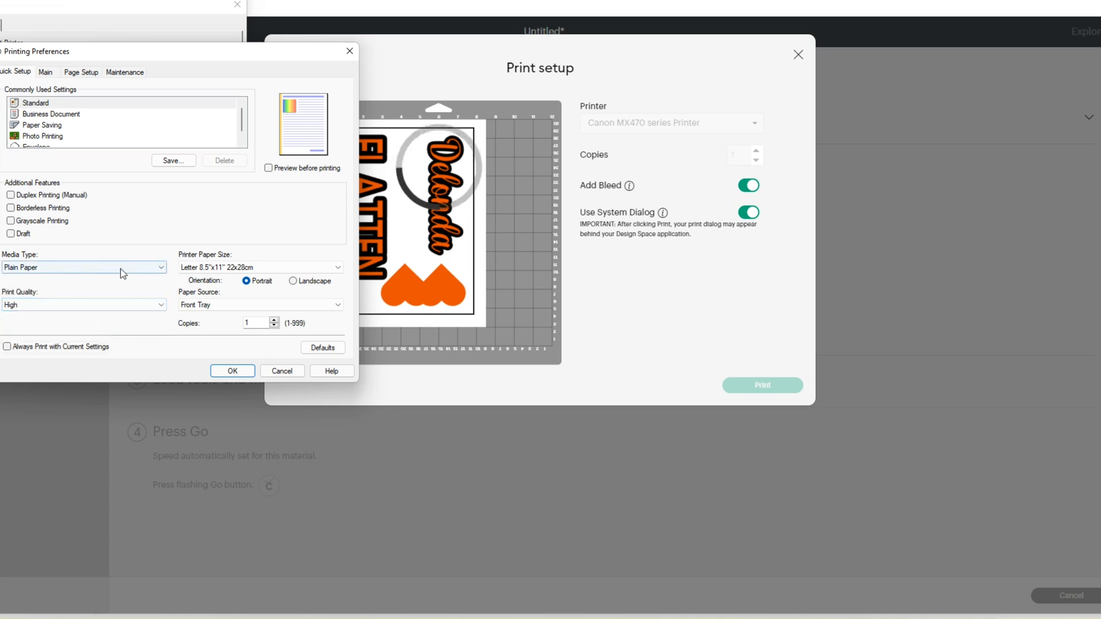
{"action": "left_click", "coordinate": [232, 371]}
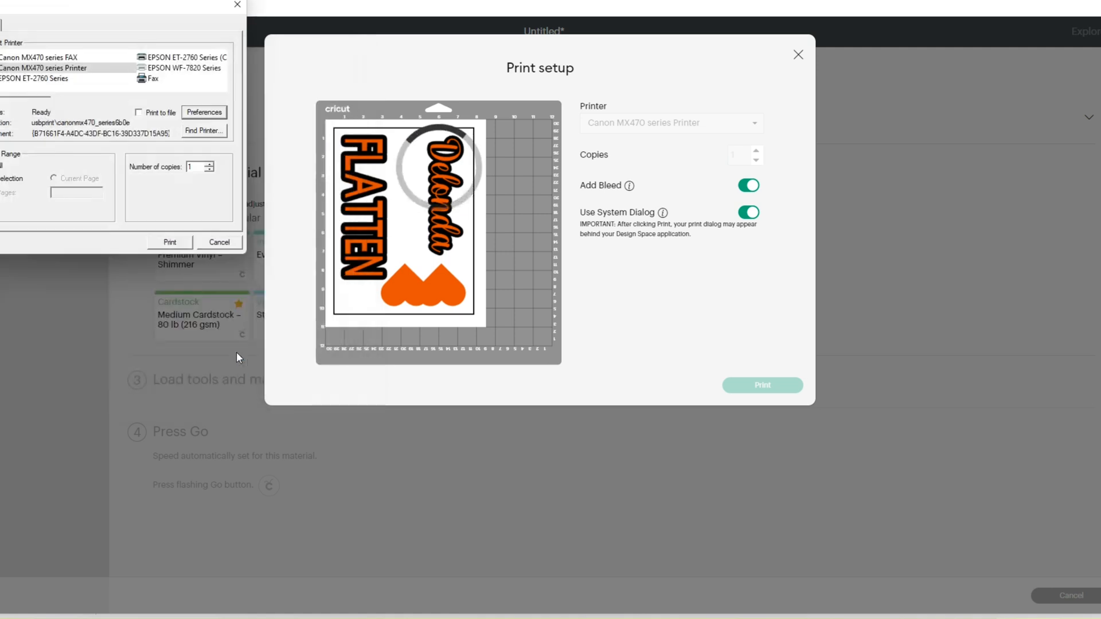
{"action": "left_click", "coordinate": [174, 243]}
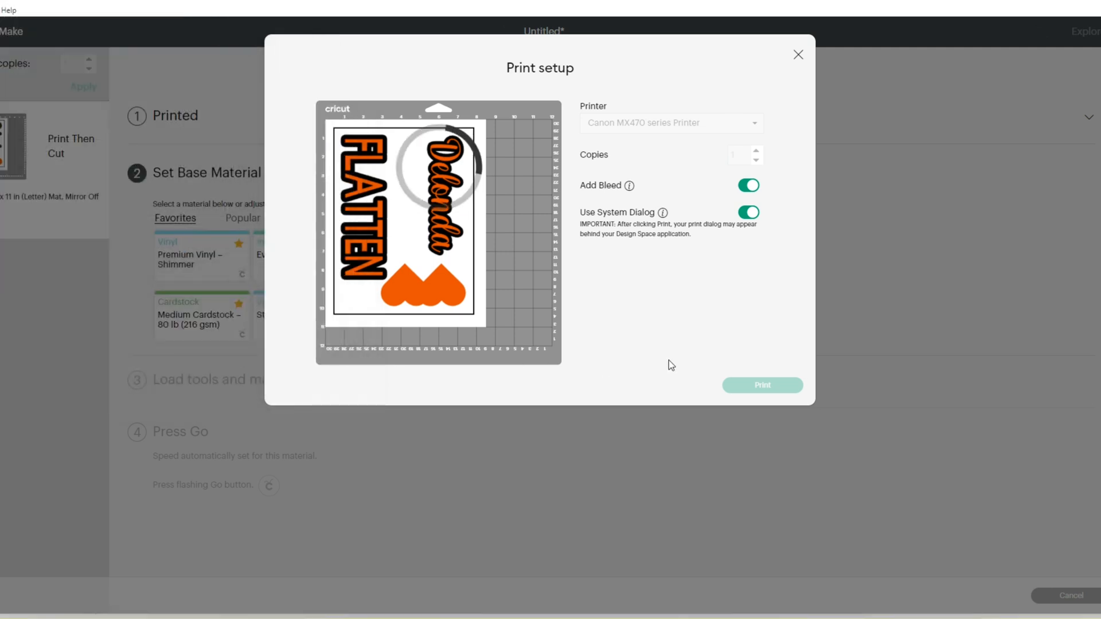